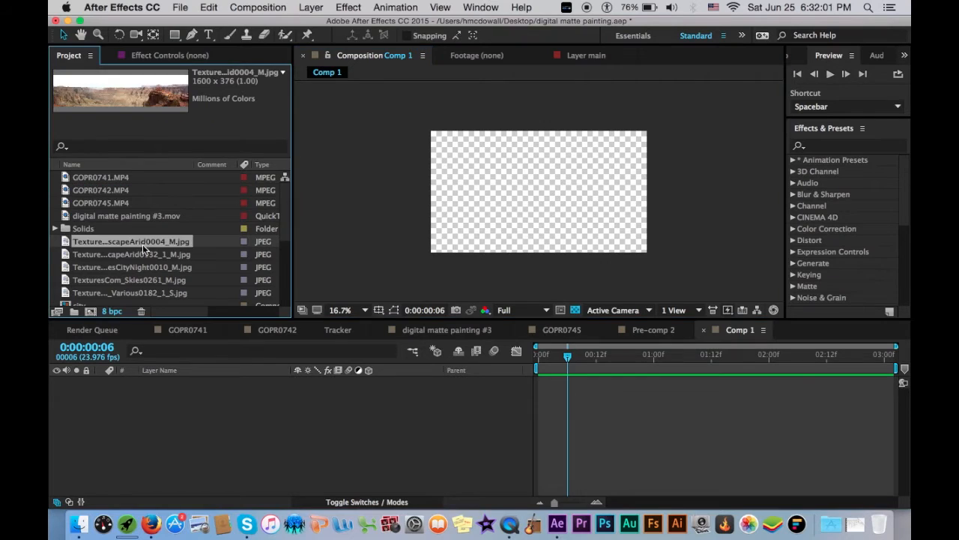
# Preview the arid landscape, city night, sky and other texture images among the project footage.
pyautogui.click(146, 267)
pyautogui.click(149, 279)
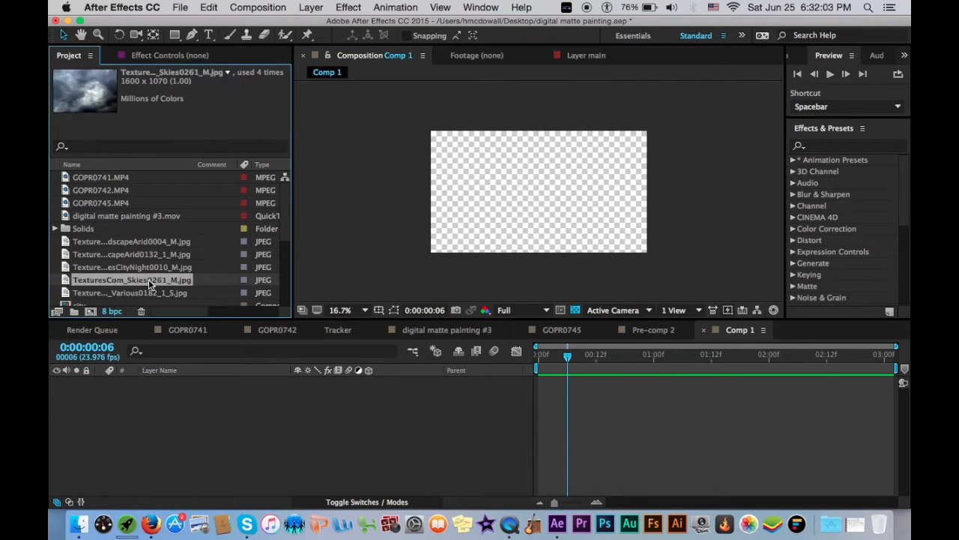
pyautogui.click(150, 291)
pyautogui.click(164, 250)
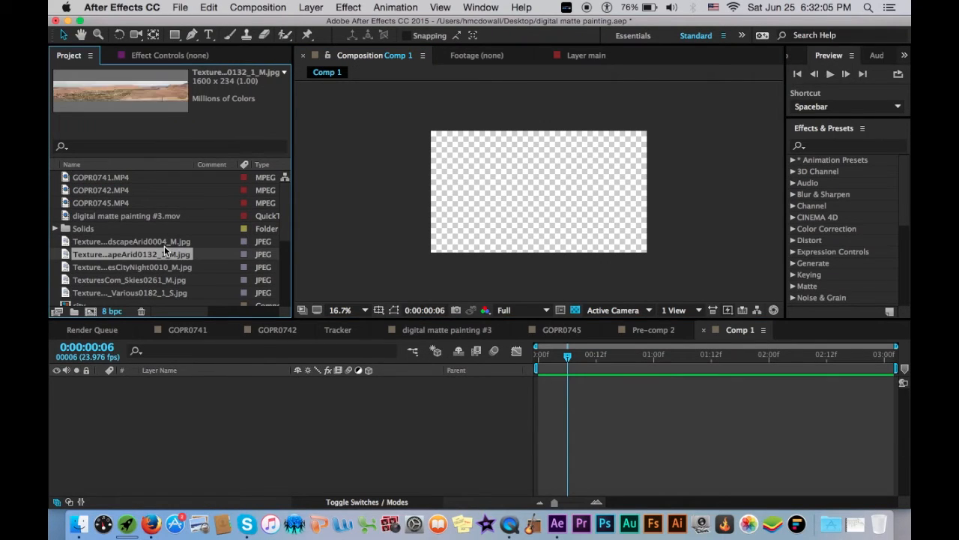
pyautogui.click(167, 243)
pyautogui.click(172, 279)
pyautogui.click(179, 256)
pyautogui.click(134, 242)
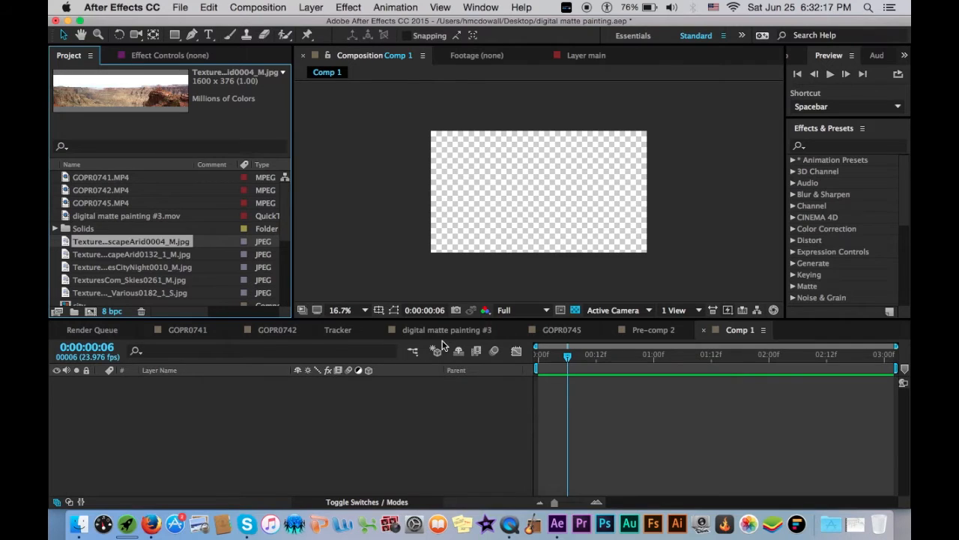
# Review the digital matte painting #3, GOPR0745, Pre-comp 2, GOPR0742 and GOPR0741 compositions, including their matte and sky texture layers.
pyautogui.click(466, 329)
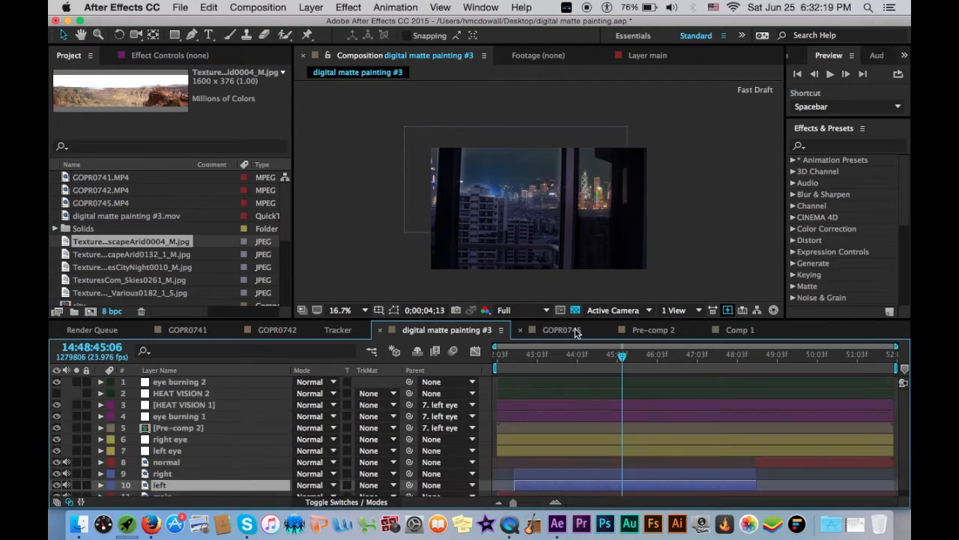
pyautogui.click(575, 329)
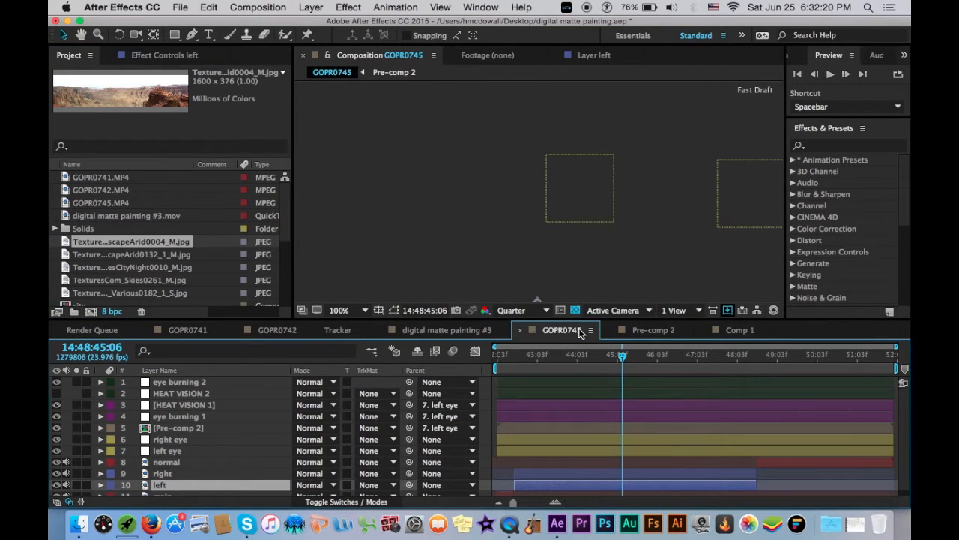
pyautogui.click(636, 331)
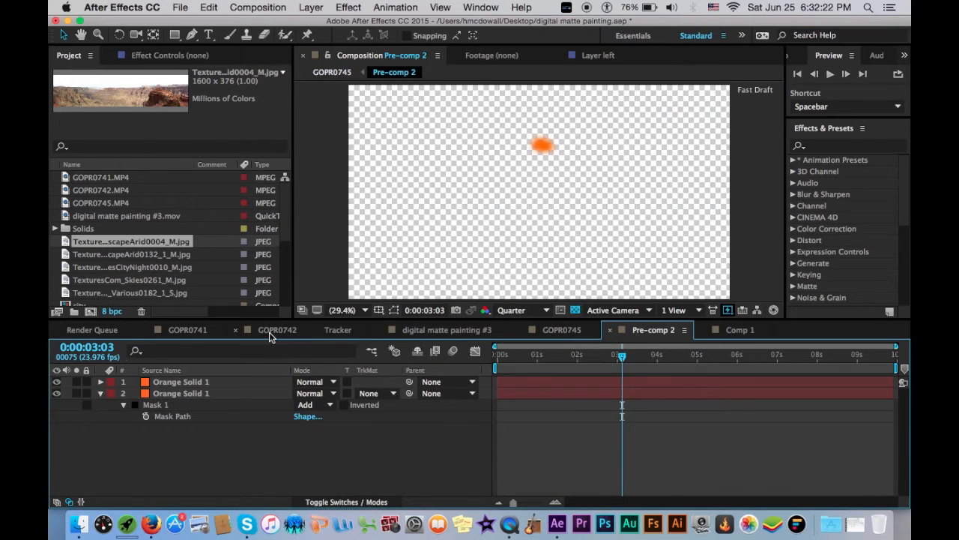
pyautogui.click(271, 332)
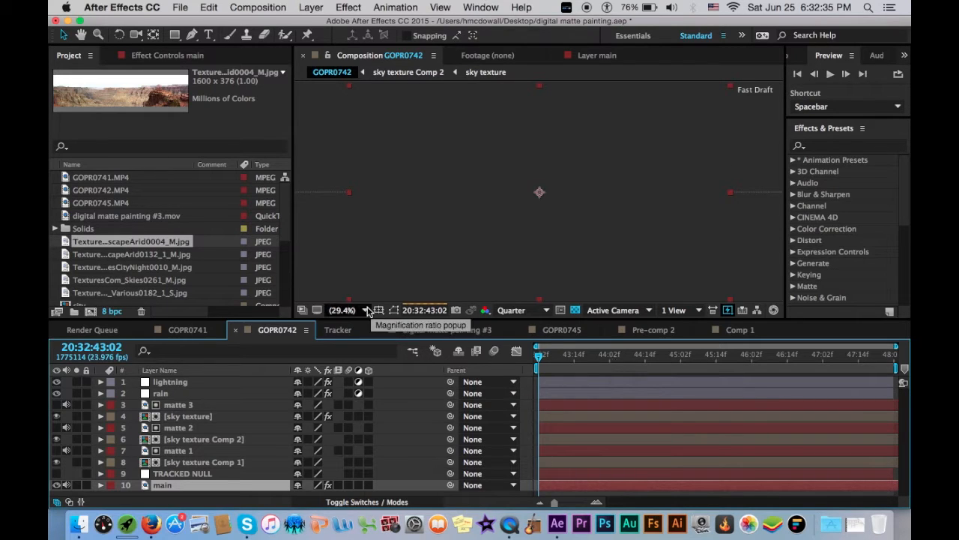
pyautogui.click(178, 404)
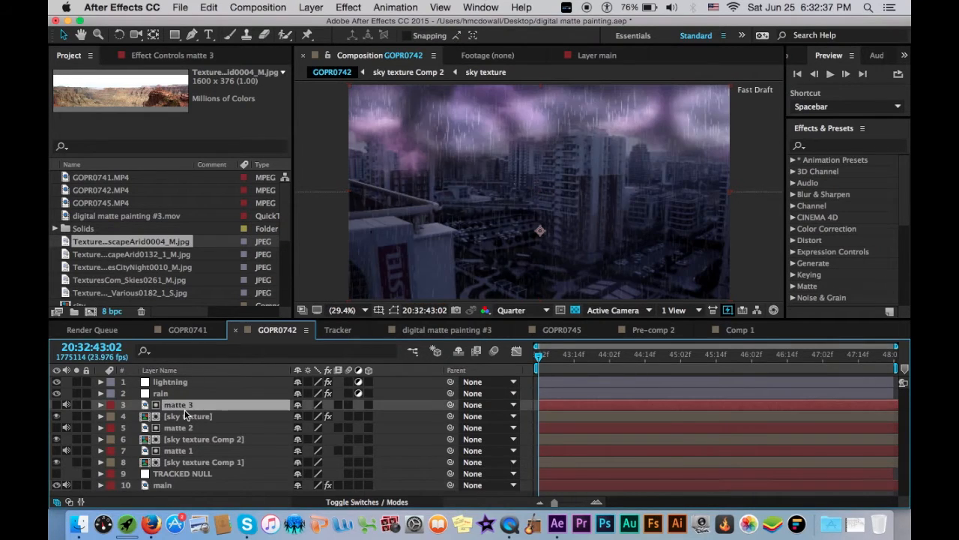
pyautogui.click(188, 427)
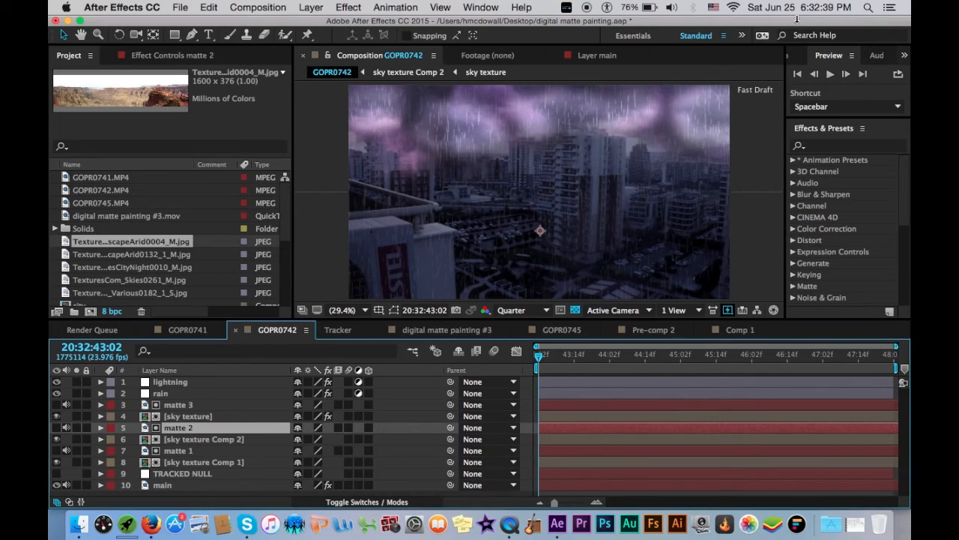
pyautogui.click(188, 331)
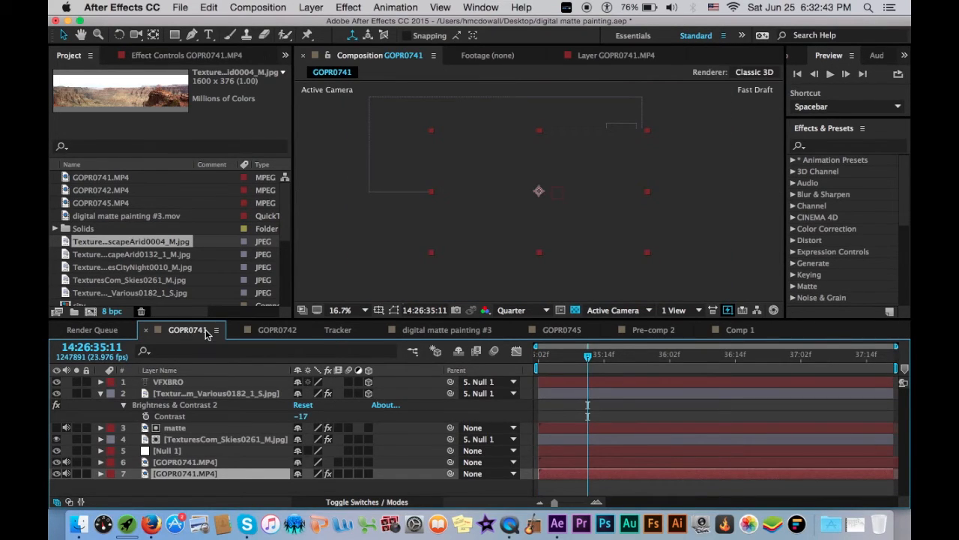
pyautogui.click(247, 439)
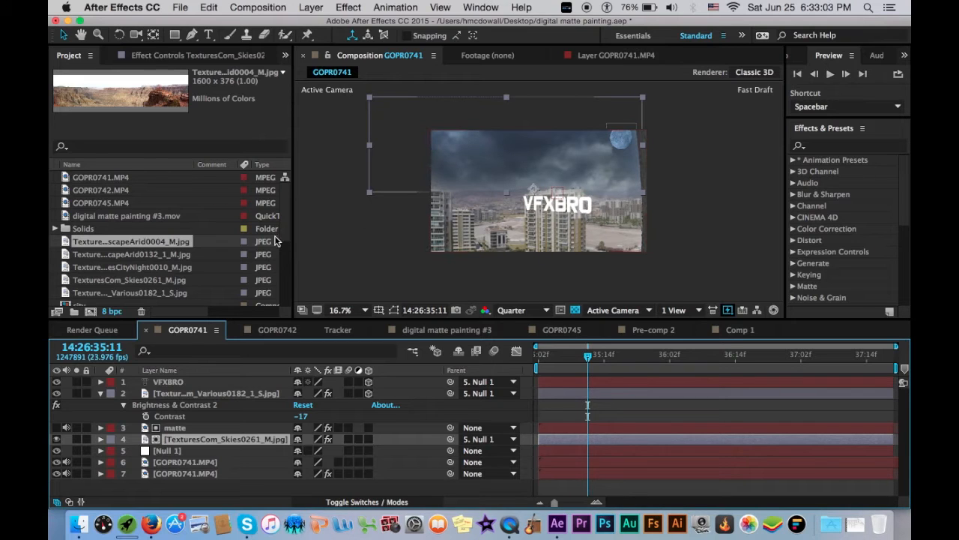
# Create a new composition from the GOPR0741.MP4 footage and close the empty Comp 1.
pyautogui.moveTo(123, 180); pyautogui.dragTo(92, 312)
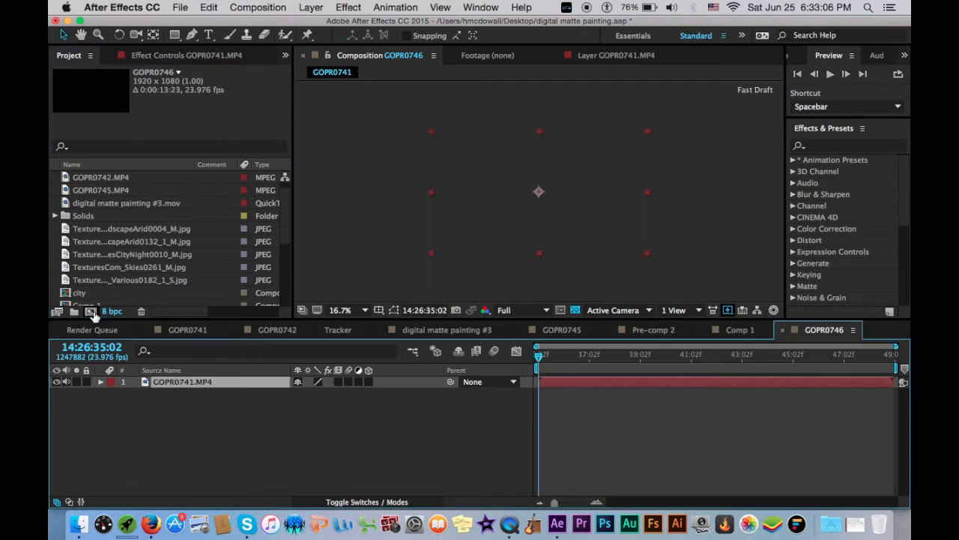
pyautogui.click(752, 331)
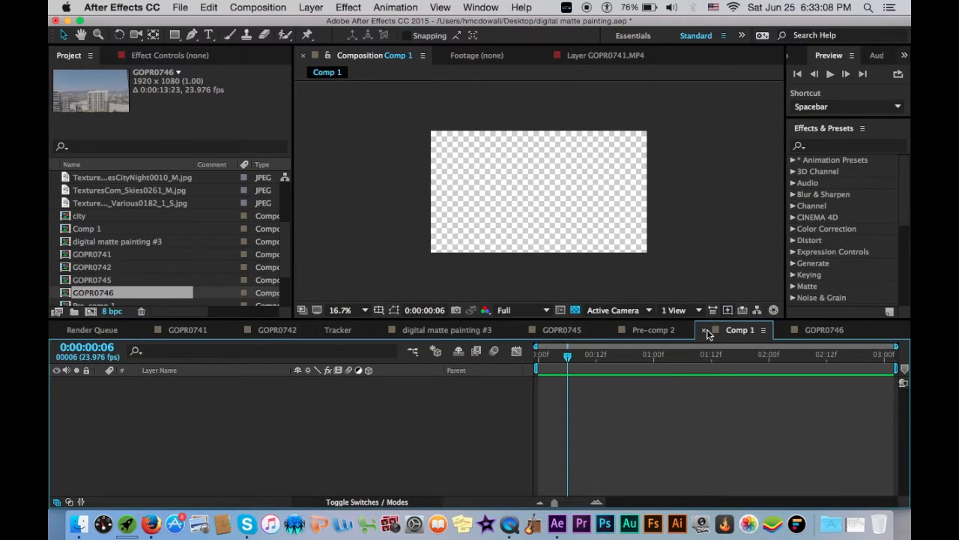
pyautogui.click(706, 329)
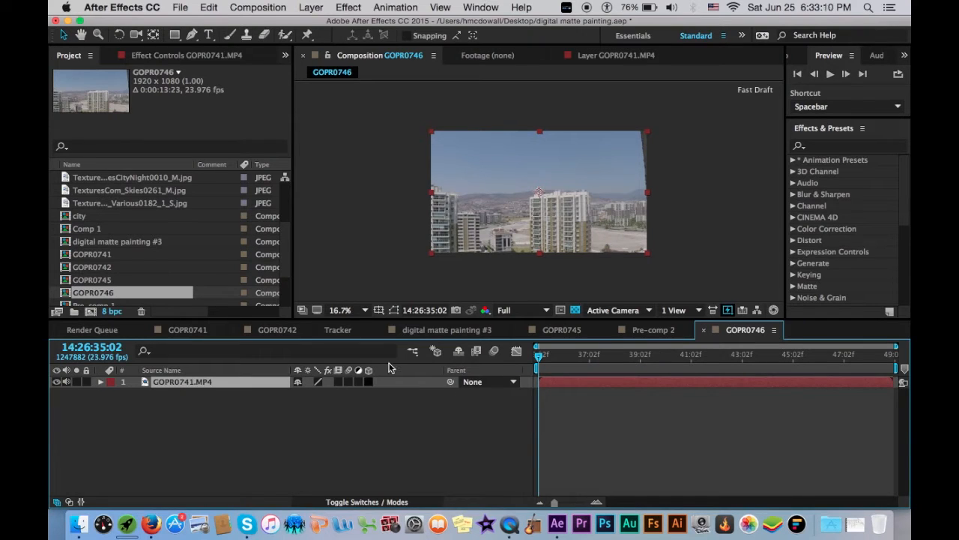
# Freeze the GOPR0741.MP4 layer on its first frame with Freeze Frame and play the composition to check it.
pyautogui.click(310, 7)
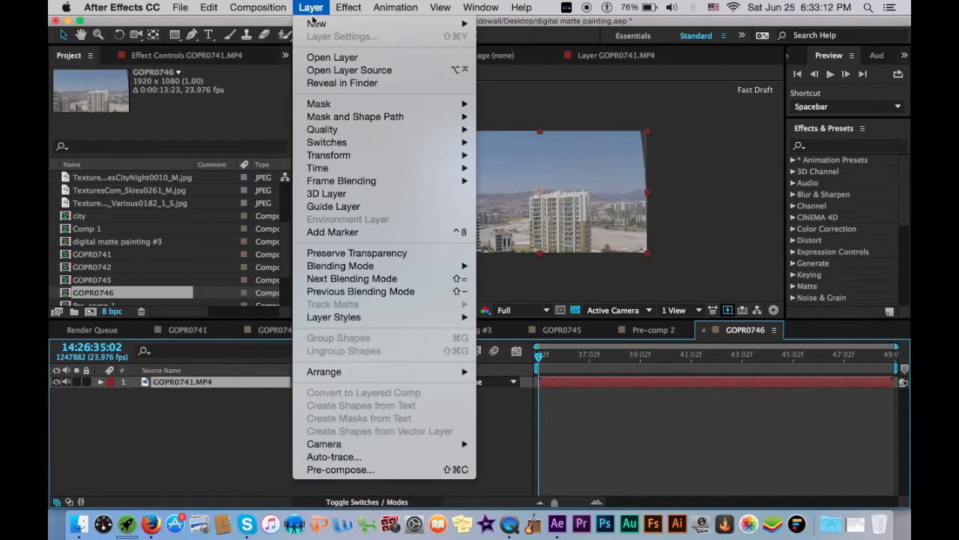
pyautogui.moveTo(355, 169)
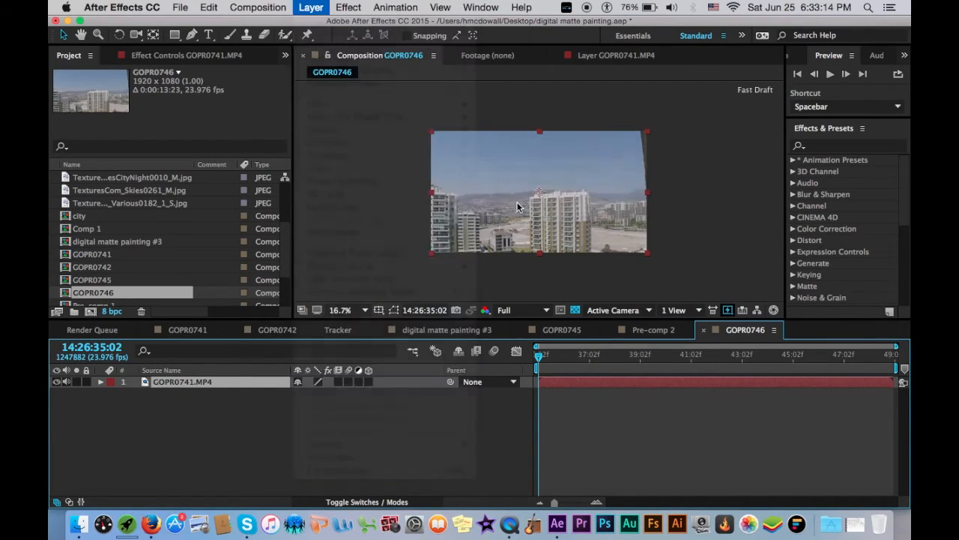
pyautogui.click(520, 207)
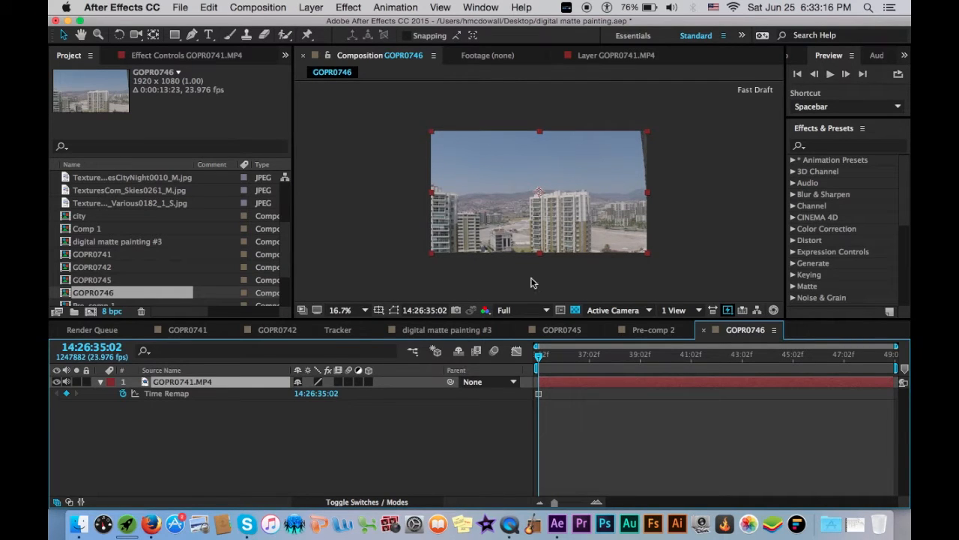
pyautogui.press('space')
# Rename the frozen GOPR0741.MP4 layer as main.
pyautogui.click(225, 383)
pyautogui.press('Return')
pyautogui.write('main')
pyautogui.press('Return')
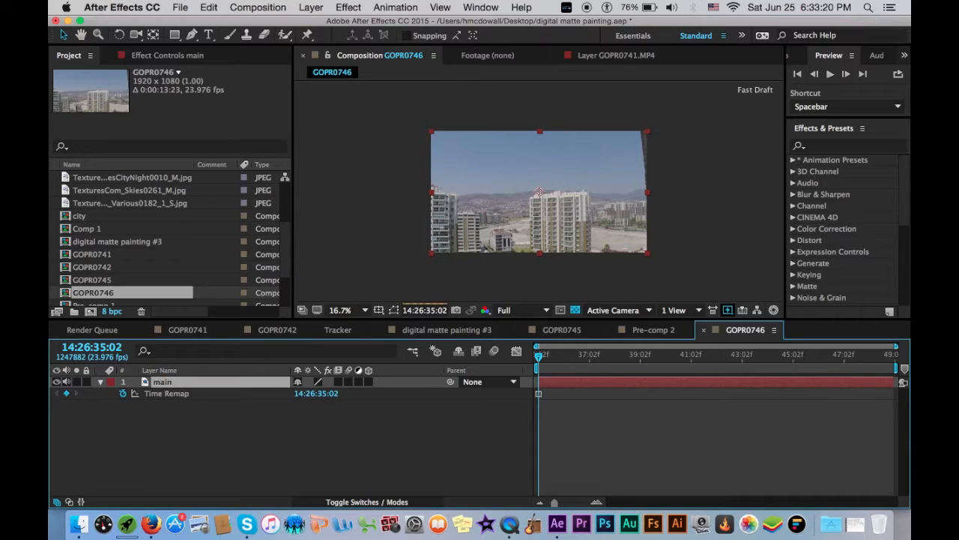
# Duplicate the main layer and name the copy sky matte.
pyautogui.press('super+d')
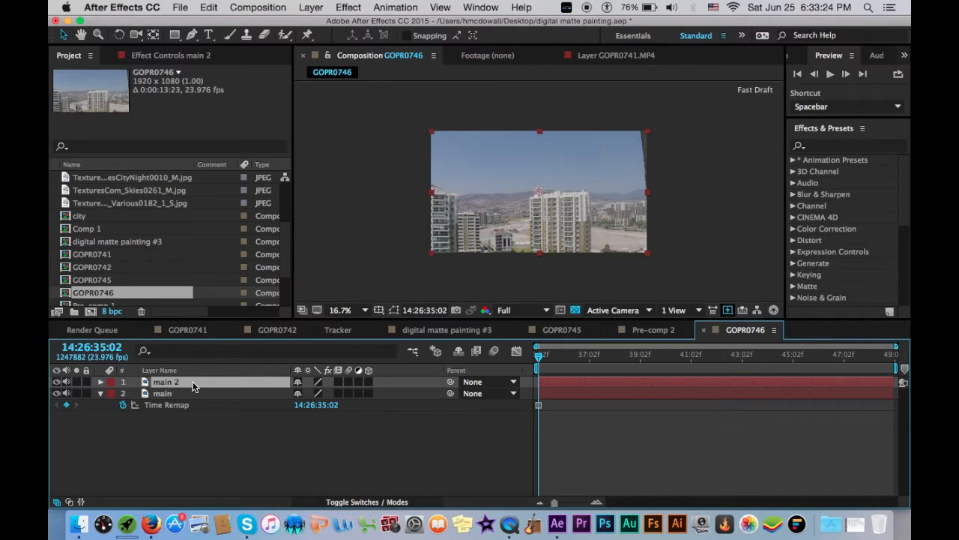
pyautogui.press('Return')
pyautogui.write('sky matte')
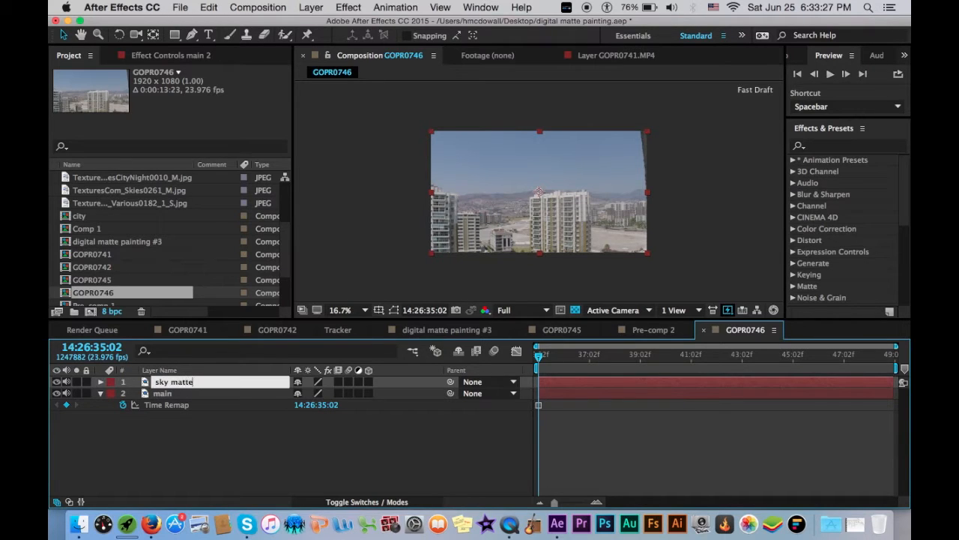
pyautogui.press('Return')
# Give the sky matte layer a blue label colour to distinguish it from the main layer.
pyautogui.click(111, 381)
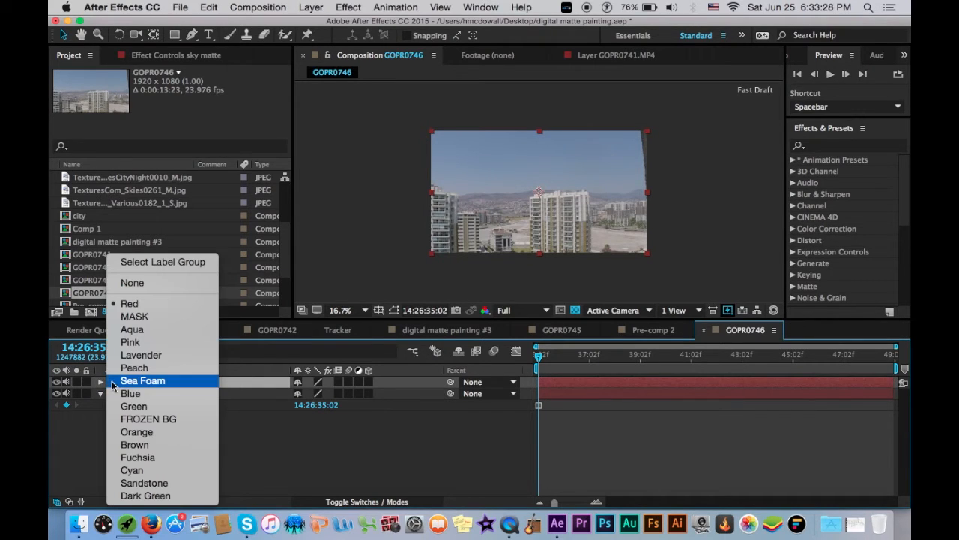
pyautogui.click(224, 398)
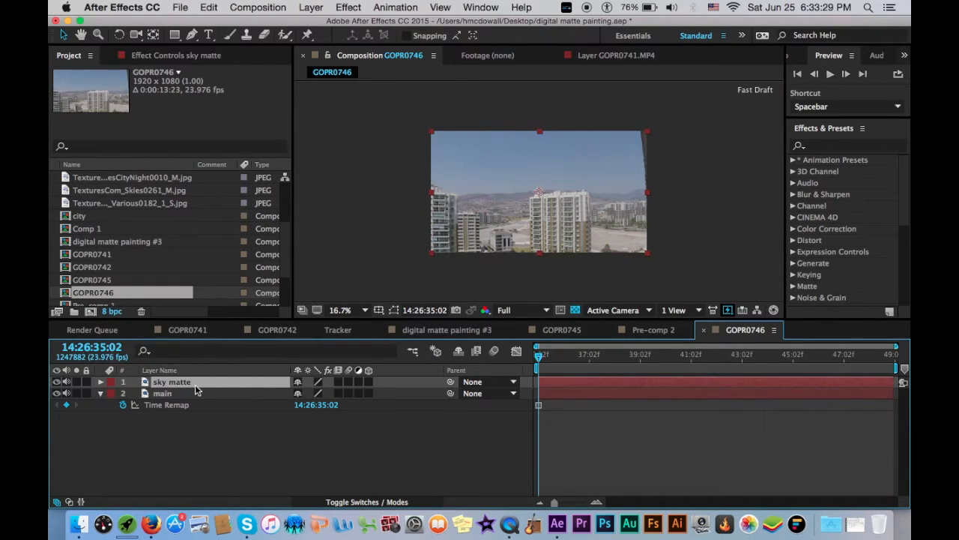
pyautogui.click(110, 383)
pyautogui.click(140, 375)
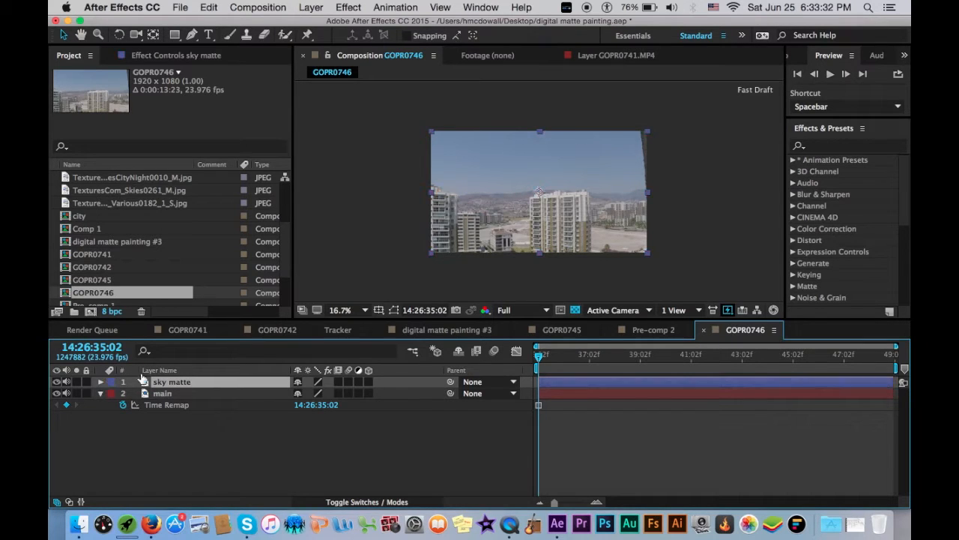
pyautogui.click(202, 397)
pyautogui.click(209, 384)
# Add the TexturesCom_Skies0261_M.jpg cloud image to the composition above the sky matte layer.
pyautogui.scroll(3, 118, 204)
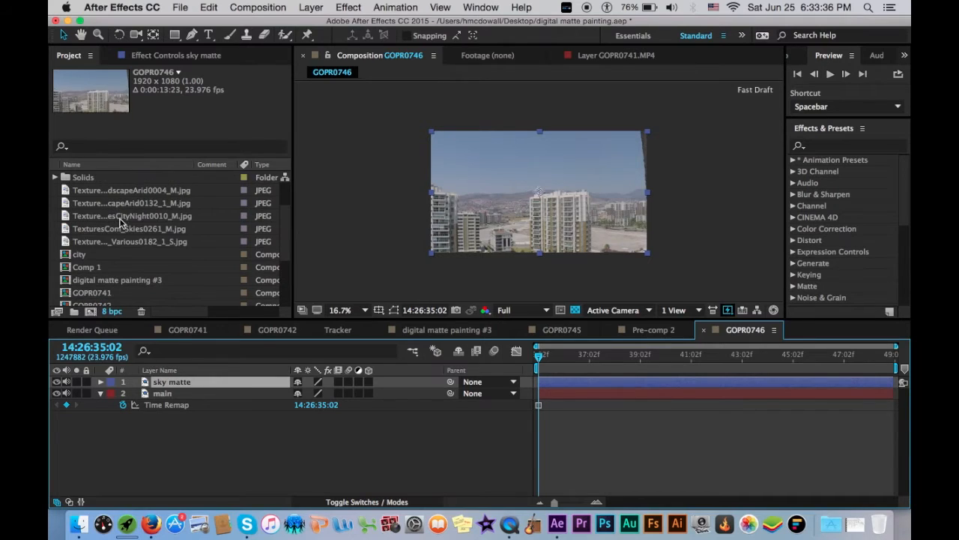
pyautogui.click(124, 241)
pyautogui.click(129, 229)
pyautogui.click(139, 217)
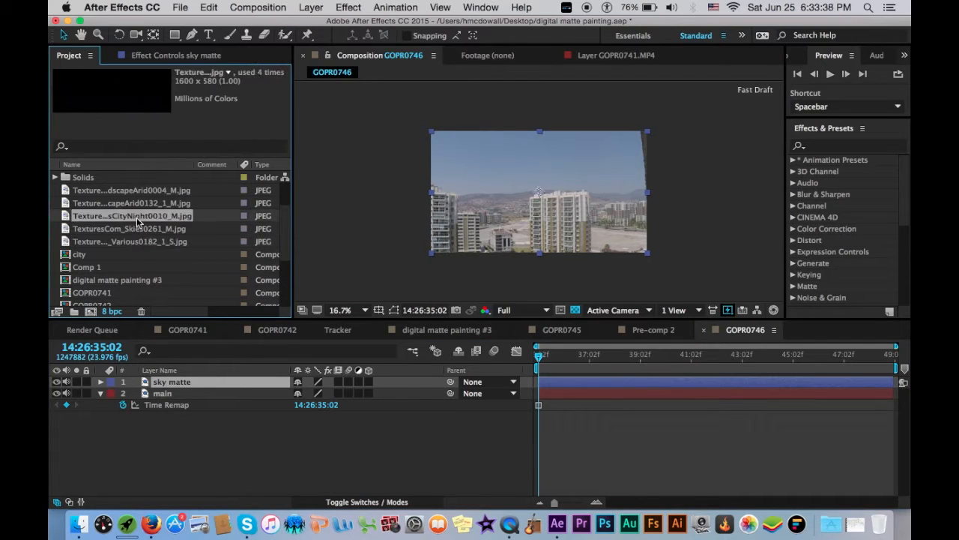
pyautogui.click(140, 230)
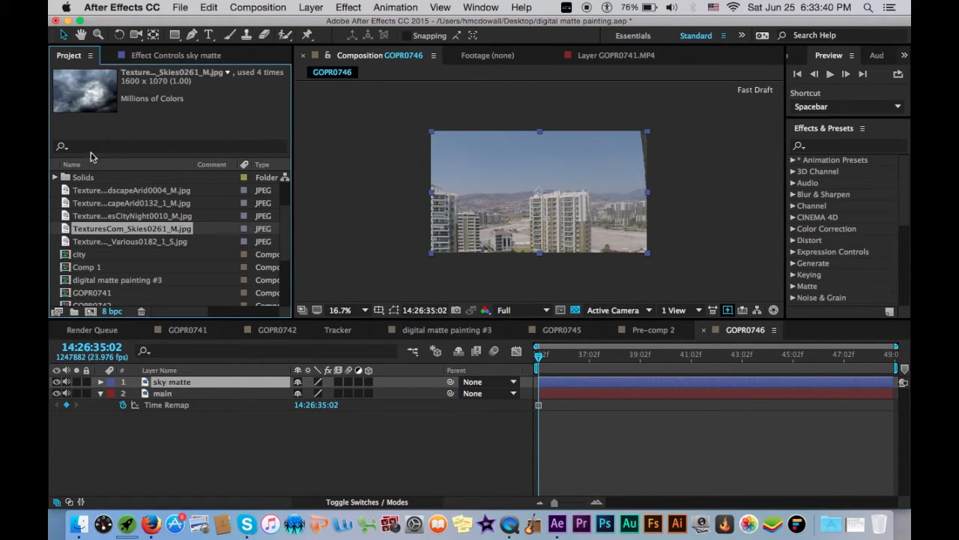
pyautogui.moveTo(132, 231); pyautogui.dragTo(176, 382)
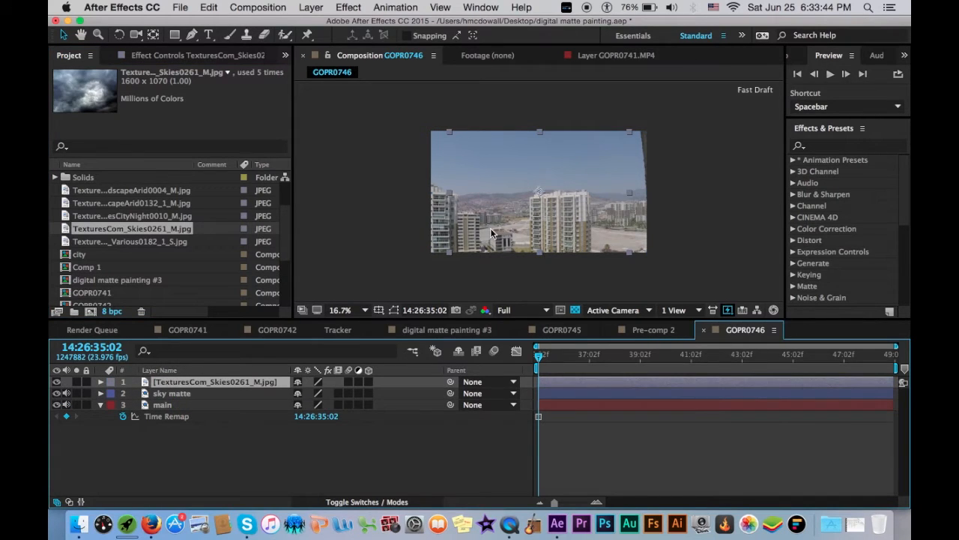
# Set the composition's preview resolution to Third.
pyautogui.click(364, 309)
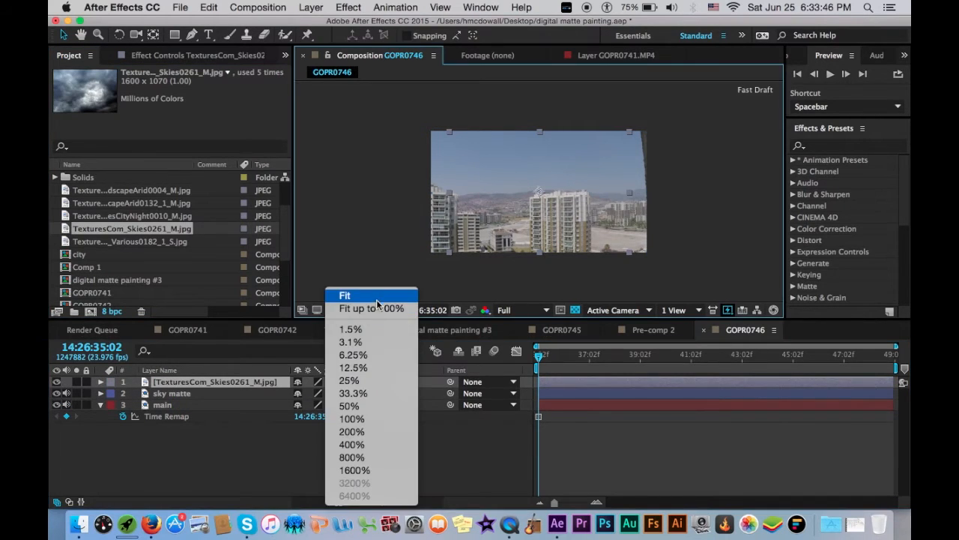
pyautogui.click(553, 302)
pyautogui.click(730, 312)
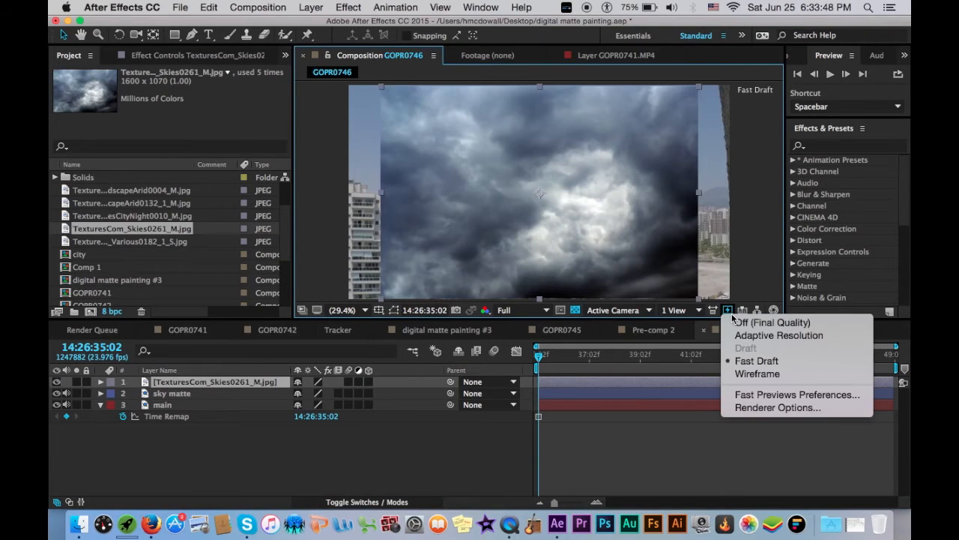
pyautogui.click(531, 309)
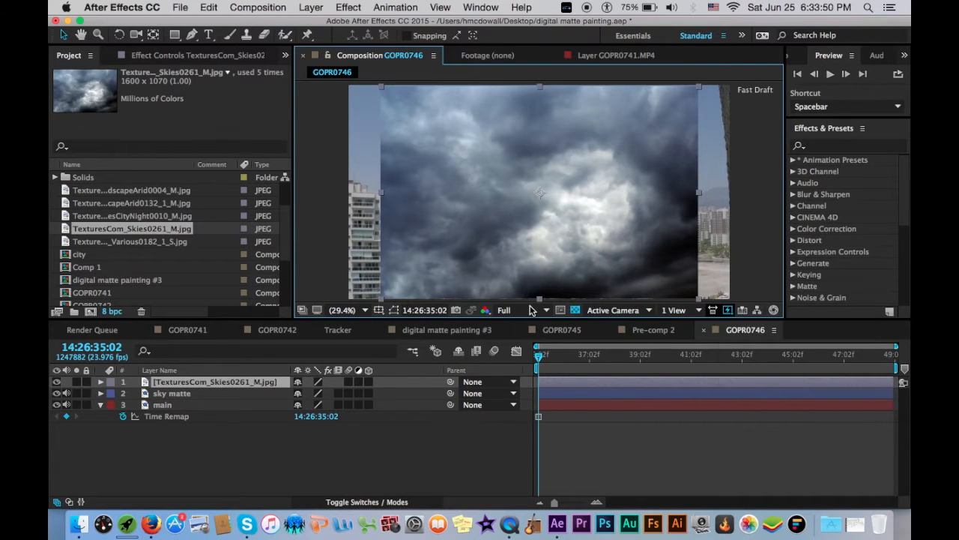
pyautogui.click(530, 309)
pyautogui.click(530, 368)
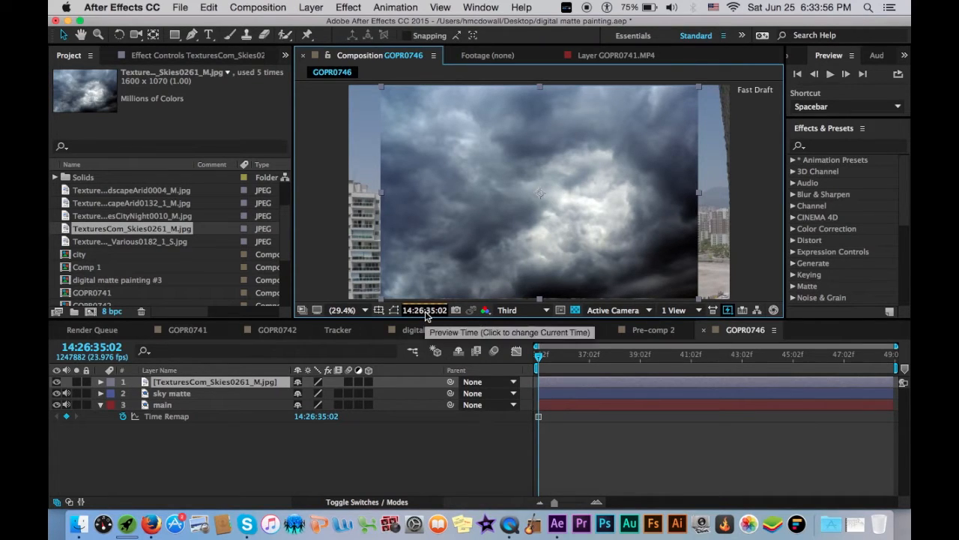
# Move the cloud image upward, then stretch it wider and taller until it covers the whole composition frame.
pyautogui.press(',')
pyautogui.press(',')
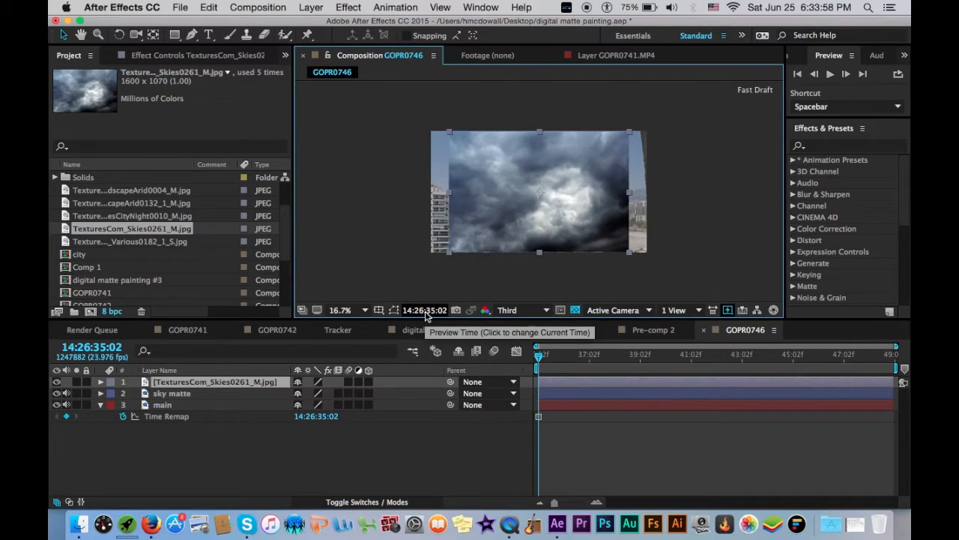
pyautogui.moveTo(574, 196); pyautogui.dragTo(569, 180)
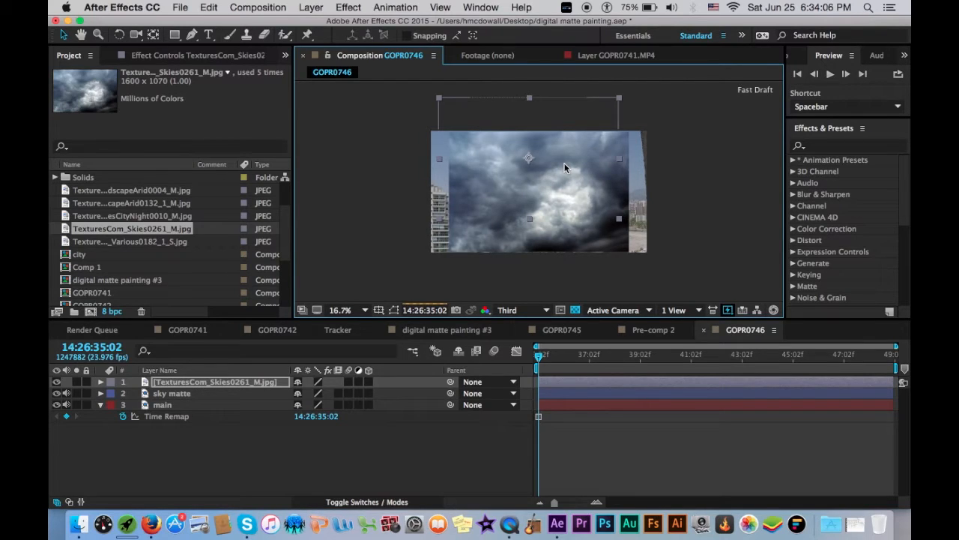
pyautogui.moveTo(564, 162); pyautogui.dragTo(571, 161)
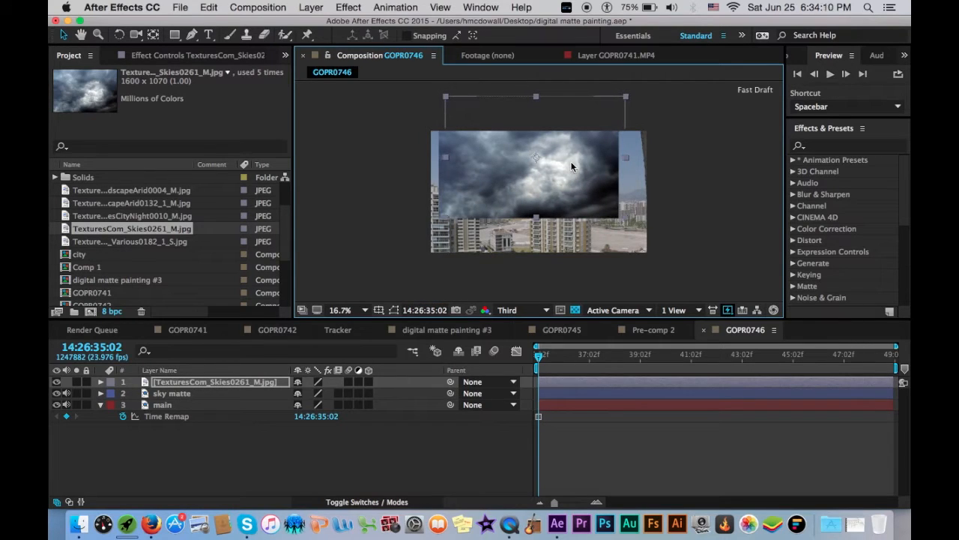
pyautogui.moveTo(628, 160); pyautogui.dragTo(681, 165)
pyautogui.moveTo(536, 218); pyautogui.dragTo(539, 320)
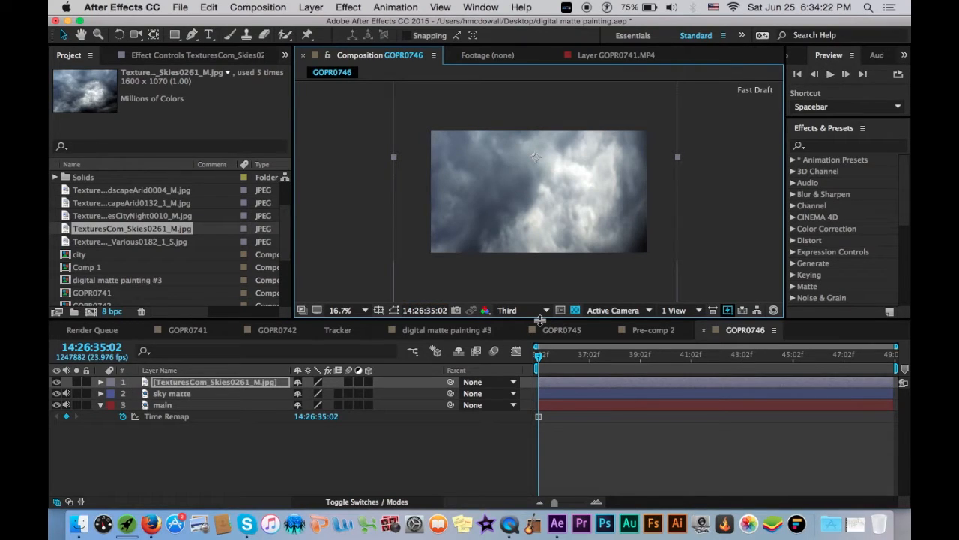
# Shift the cloud image up and to the left over the frame, and move its layer directly below the sky matte layer.
pyautogui.moveTo(505, 213); pyautogui.dragTo(477, 201)
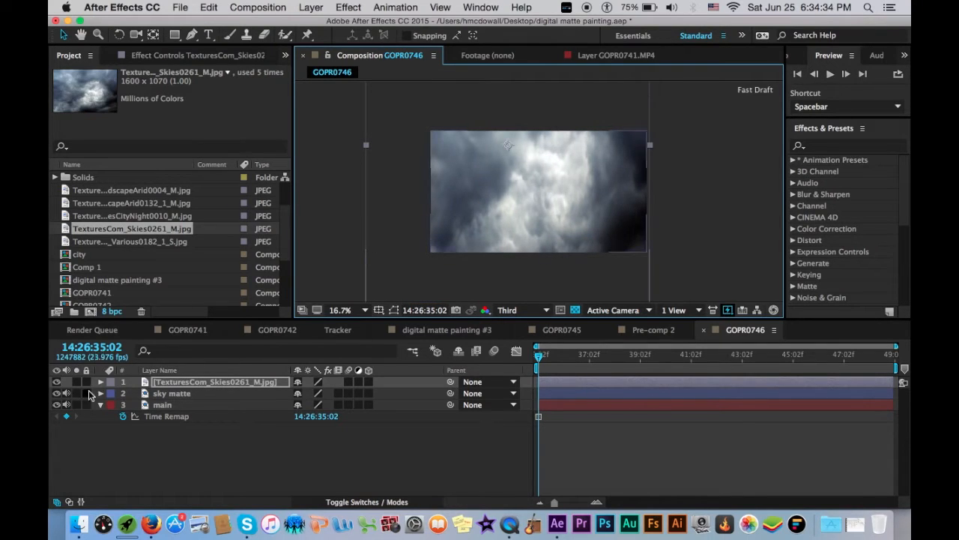
pyautogui.moveTo(164, 384); pyautogui.dragTo(163, 398)
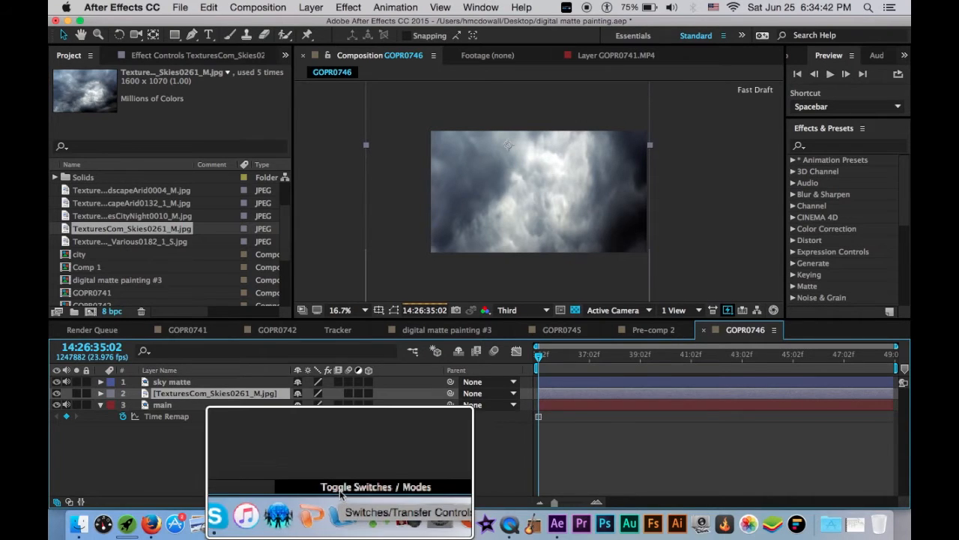
pyautogui.click(376, 490)
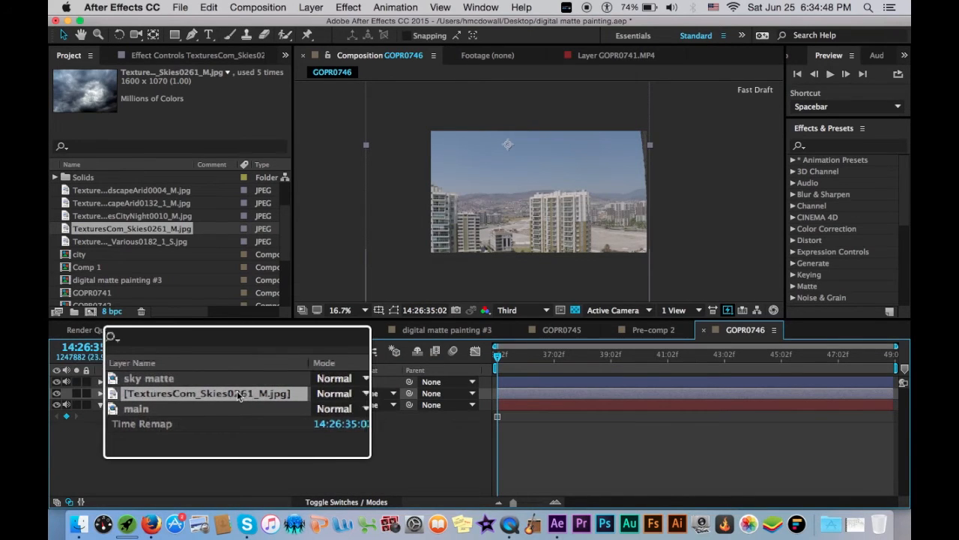
# Give the cloud layer a blue label colour and set its track matte to Luma Matte "sky matte".
pyautogui.click(113, 392)
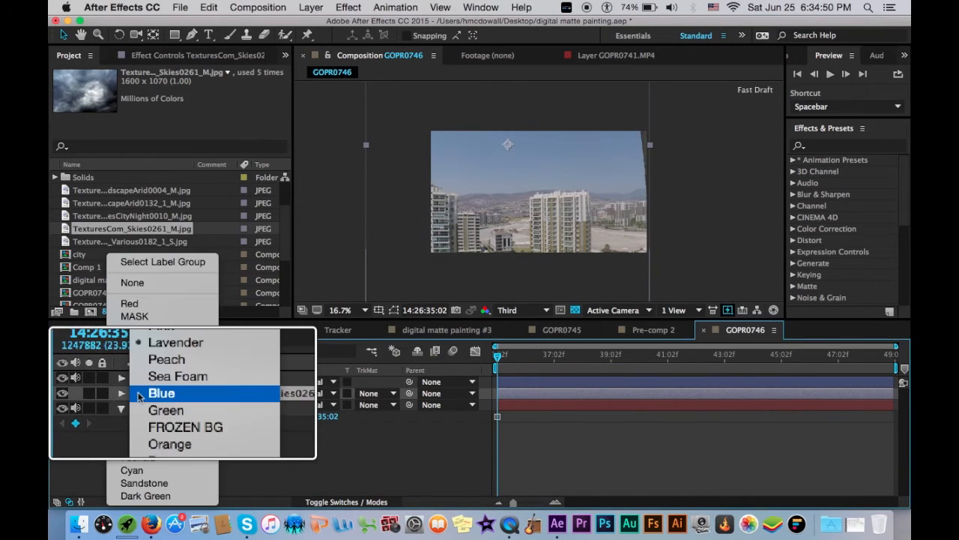
pyautogui.click(138, 395)
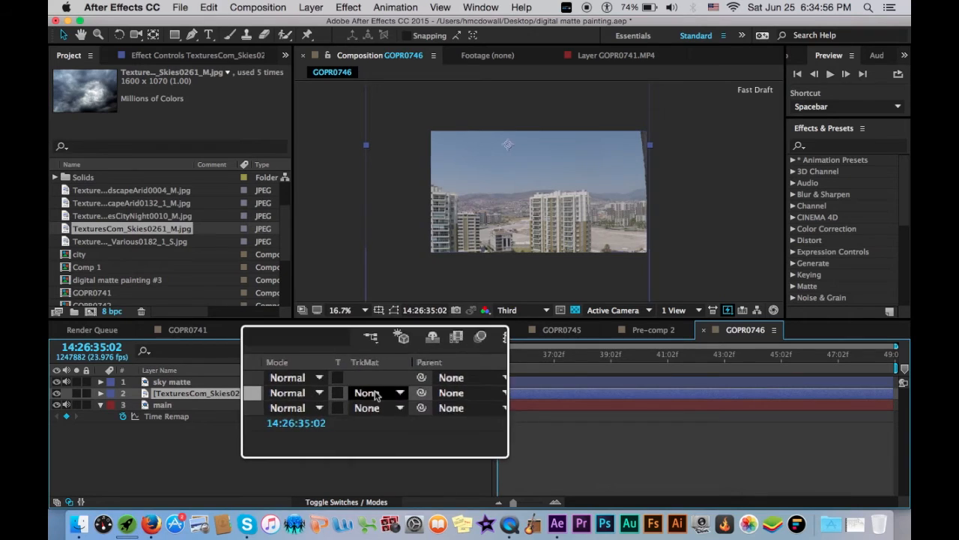
pyautogui.click(371, 392)
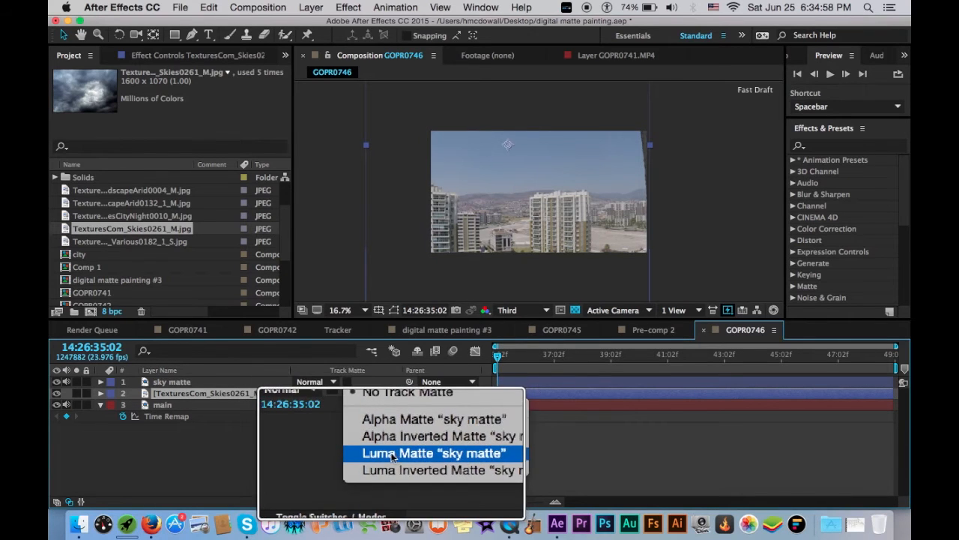
pyautogui.click(439, 454)
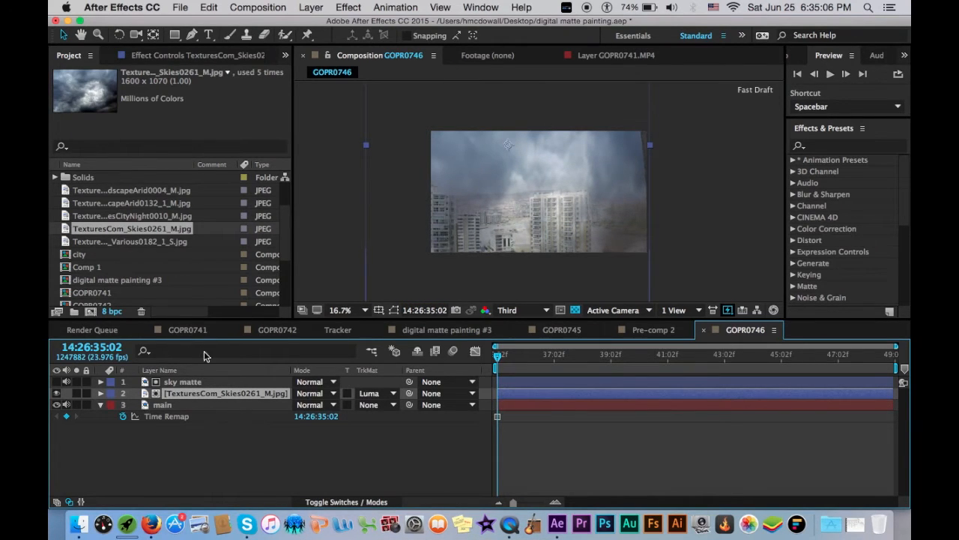
# Move the cloud image lower over the city and rescale it to about 139.7 by 95.2% so it spans the frame's width.
pyautogui.press('s')
pyautogui.moveTo(319, 404); pyautogui.dragTo(294, 404)
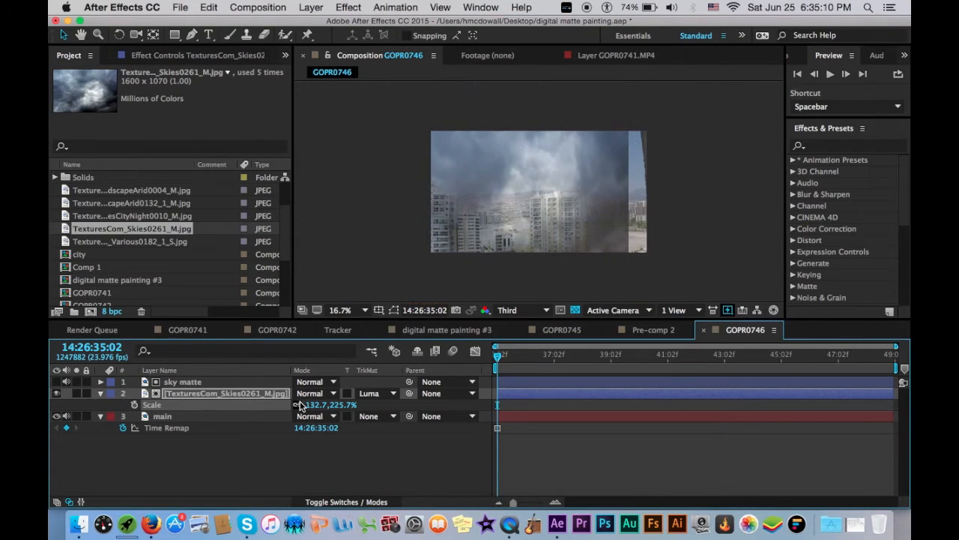
pyautogui.moveTo(514, 263); pyautogui.dragTo(551, 299)
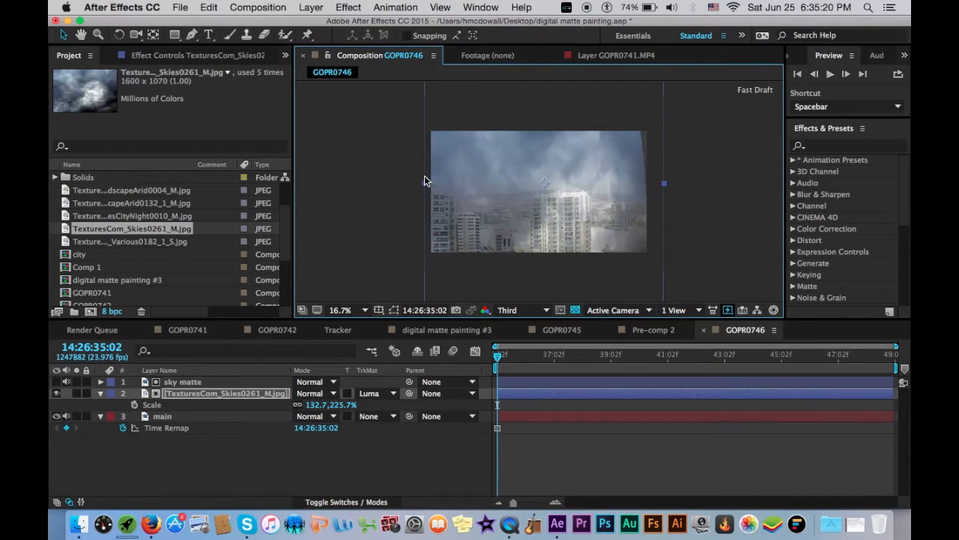
pyautogui.click(300, 405)
pyautogui.moveTo(300, 404); pyautogui.dragTo(247, 404)
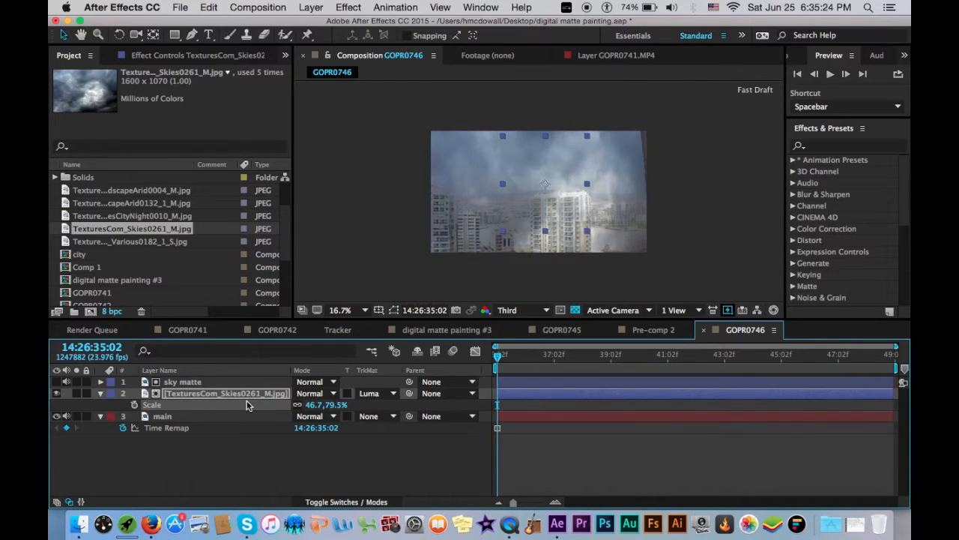
pyautogui.moveTo(501, 183); pyautogui.dragTo(419, 182)
pyautogui.moveTo(550, 136); pyautogui.dragTo(545, 130)
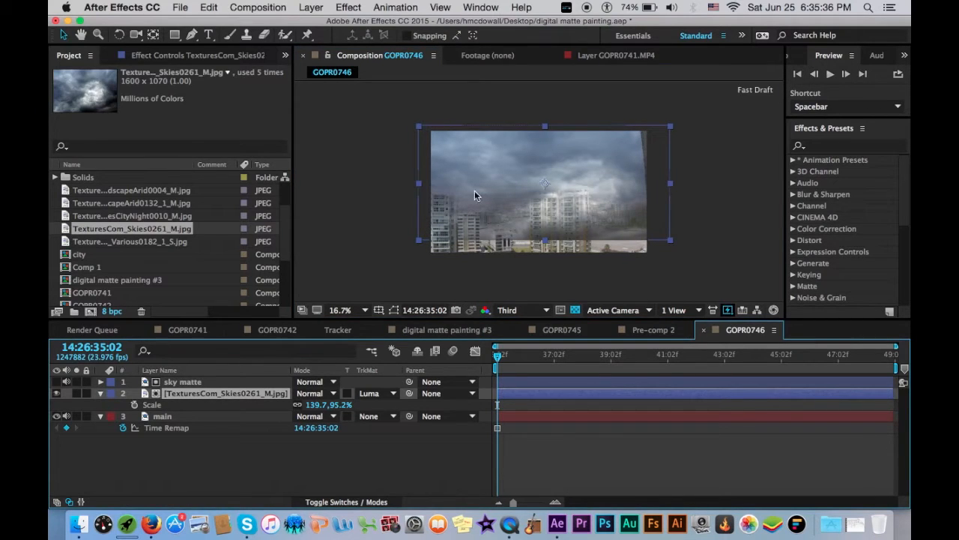
# Draw a closed Pen mask on the cloud layer that follows the building rooftops and encloses the city below the skyline.
pyautogui.press('g')
pyautogui.click(428, 183)
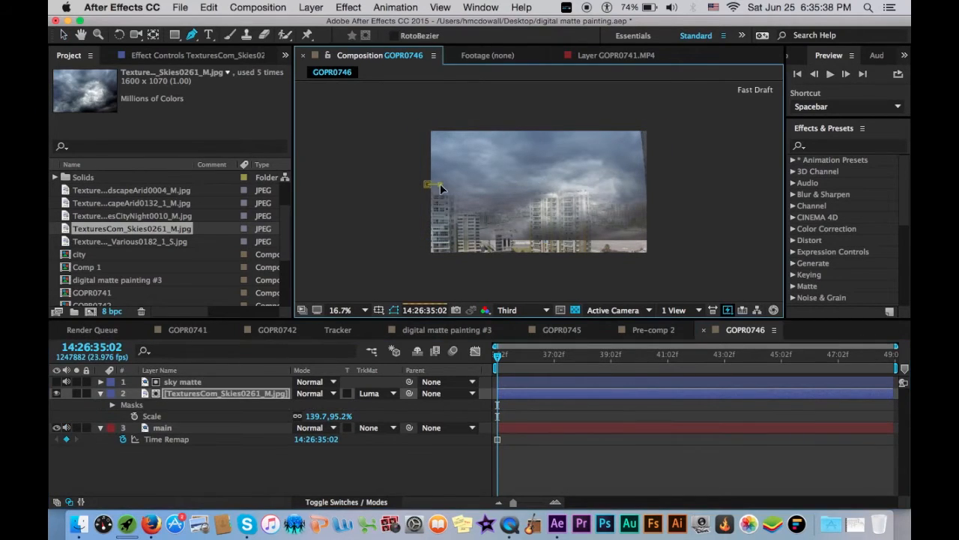
pyautogui.click(459, 211)
pyautogui.click(482, 211)
pyautogui.click(481, 242)
pyautogui.click(496, 229)
pyautogui.click(509, 227)
pyautogui.click(526, 240)
pyautogui.click(527, 201)
pyautogui.click(575, 187)
pyautogui.click(587, 191)
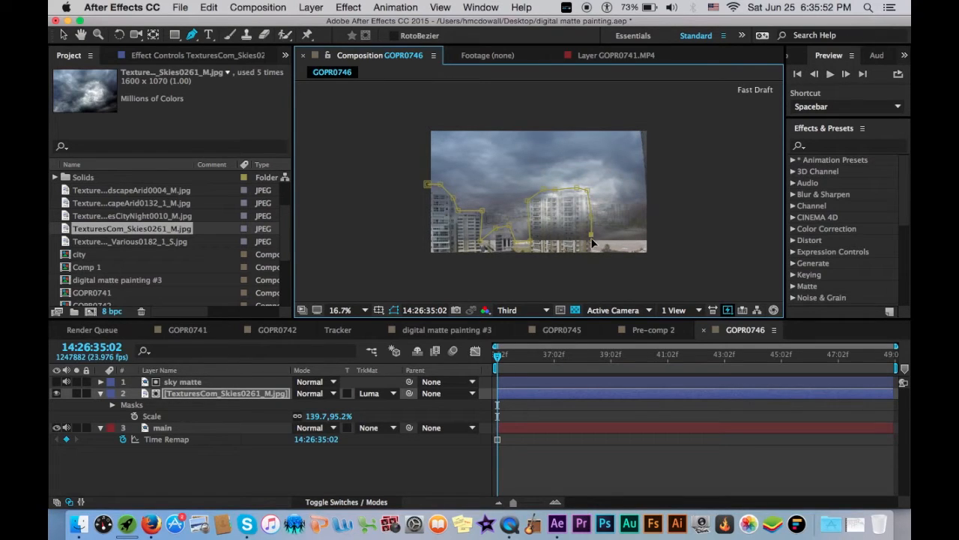
pyautogui.click(594, 263)
pyautogui.click(630, 199)
pyautogui.click(636, 215)
pyautogui.click(634, 232)
pyautogui.click(641, 273)
pyautogui.click(653, 199)
pyautogui.click(660, 234)
pyautogui.click(492, 287)
pyautogui.click(410, 278)
pyautogui.click(401, 230)
pyautogui.click(426, 185)
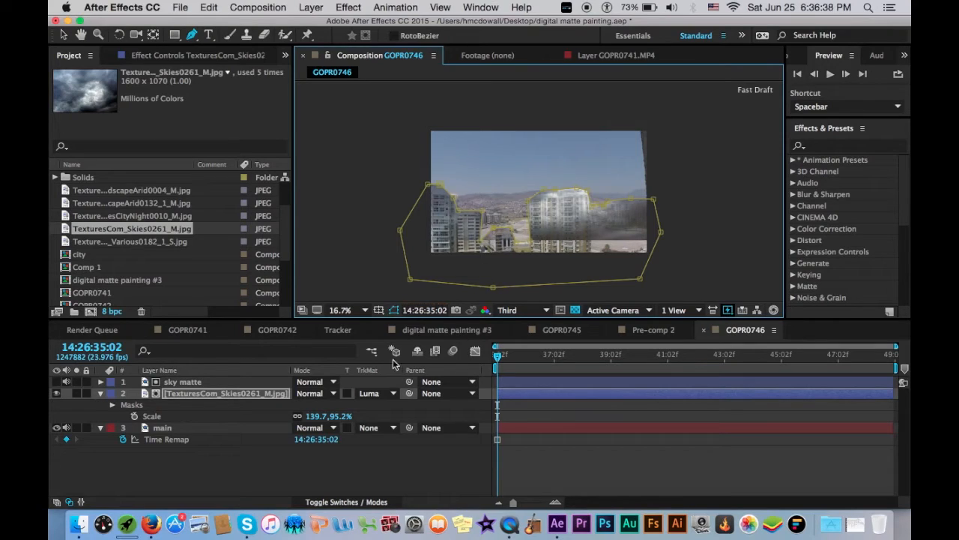
# Hide the mask outline and set the cloud layer's mask mode to Subtract.
pyautogui.click(394, 311)
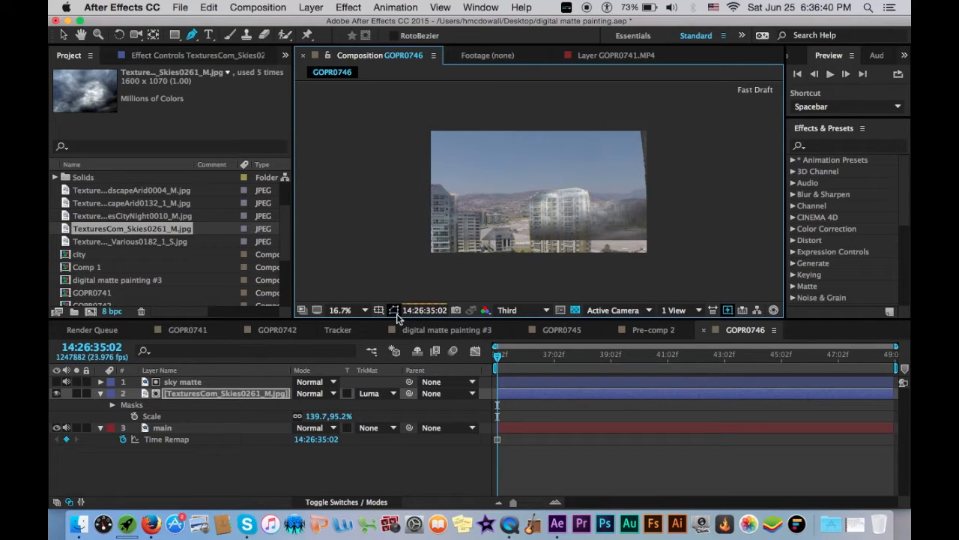
pyautogui.press('m')
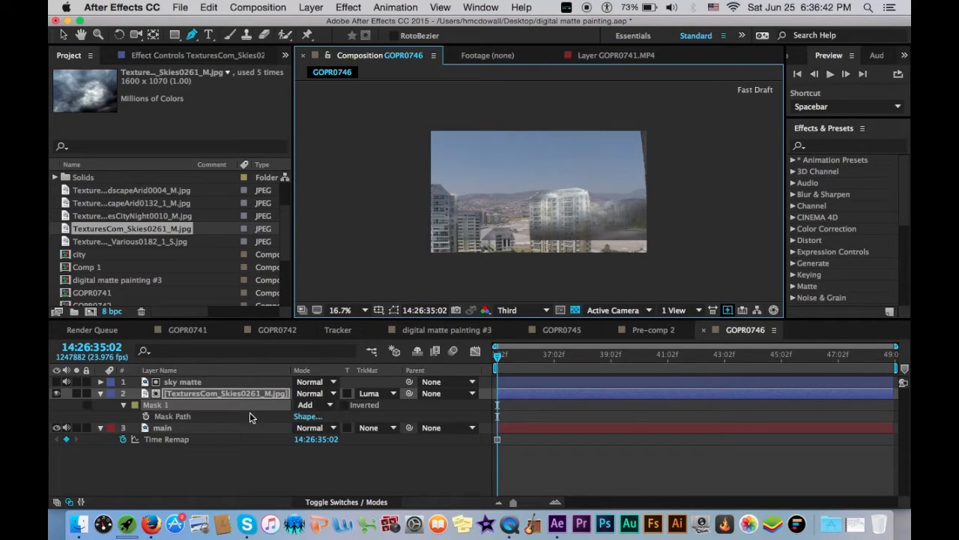
pyautogui.press('v')
pyautogui.click(326, 410)
pyautogui.click(327, 456)
pyautogui.click(324, 407)
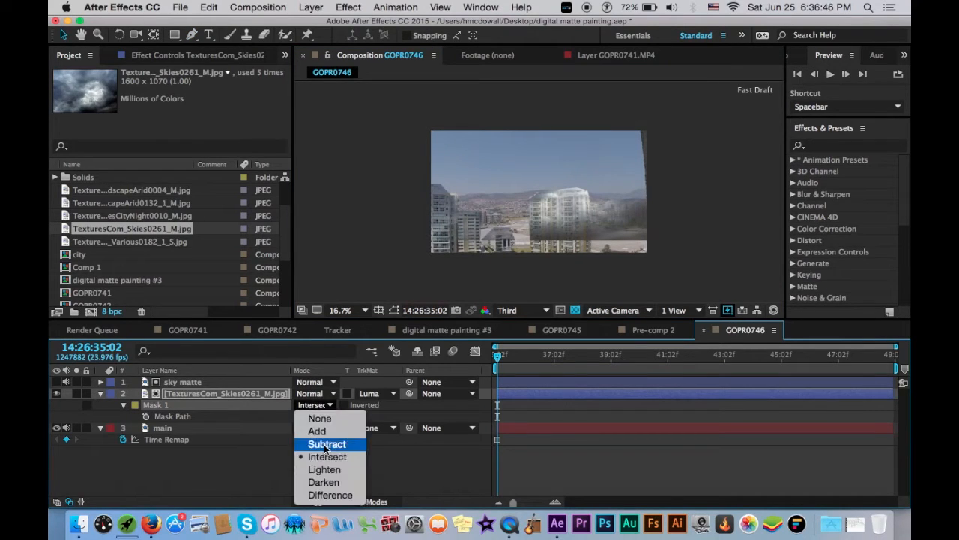
pyautogui.click(325, 444)
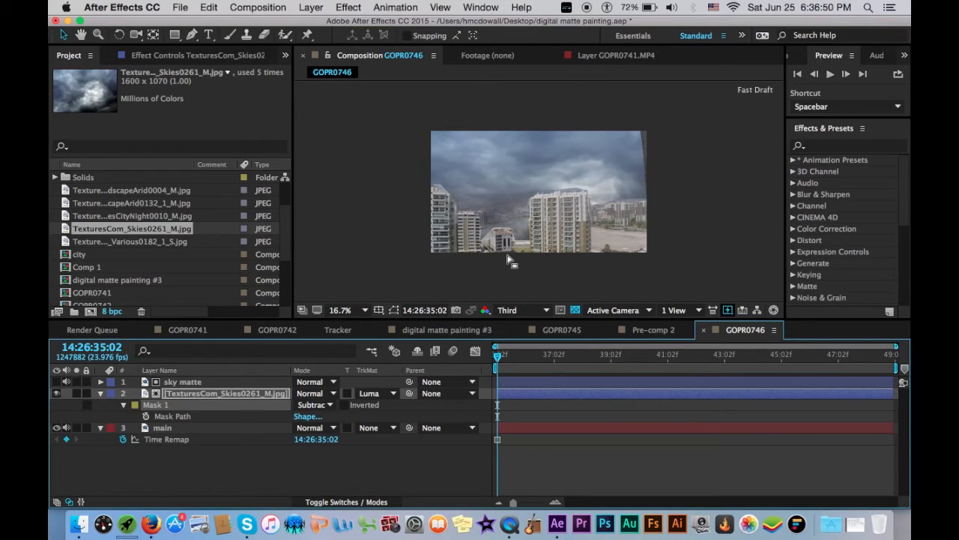
# Set the cloud layer's mask feather to 150 pixels.
pyautogui.press('f')
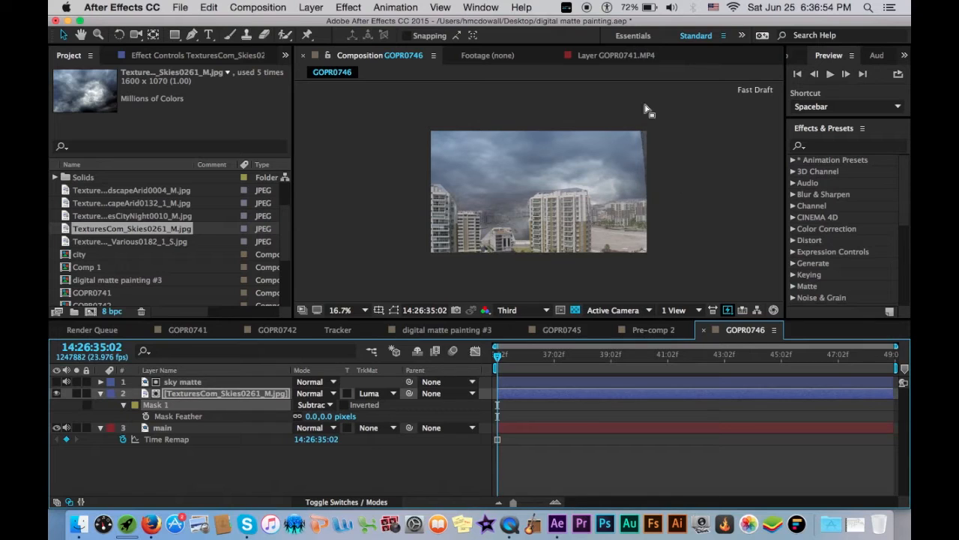
pyautogui.moveTo(451, 260); pyautogui.dragTo(464, 211)
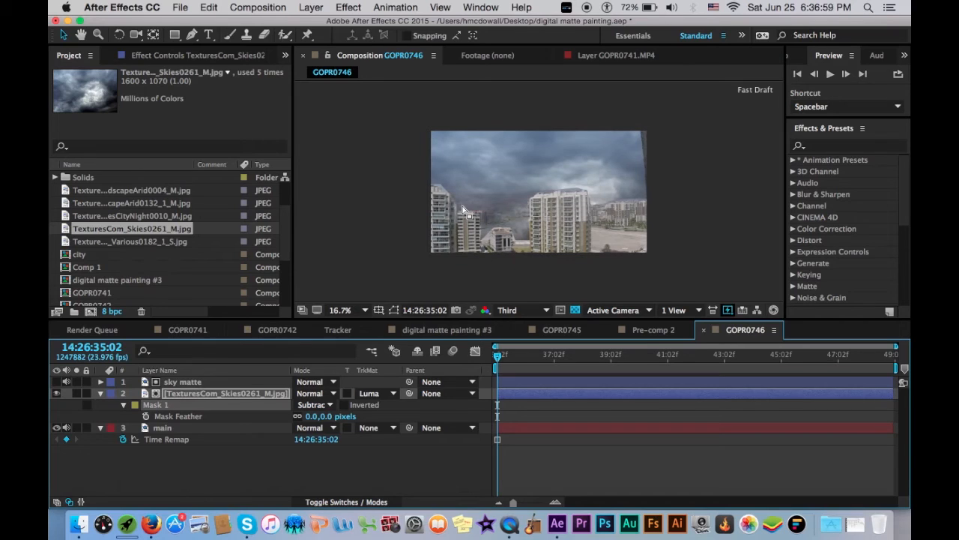
pyautogui.click(309, 417)
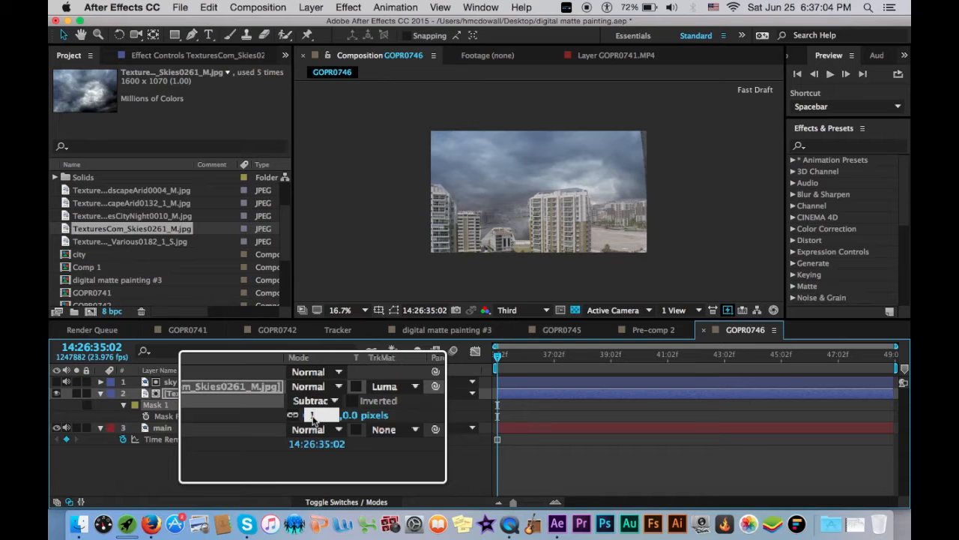
pyautogui.press('Return')
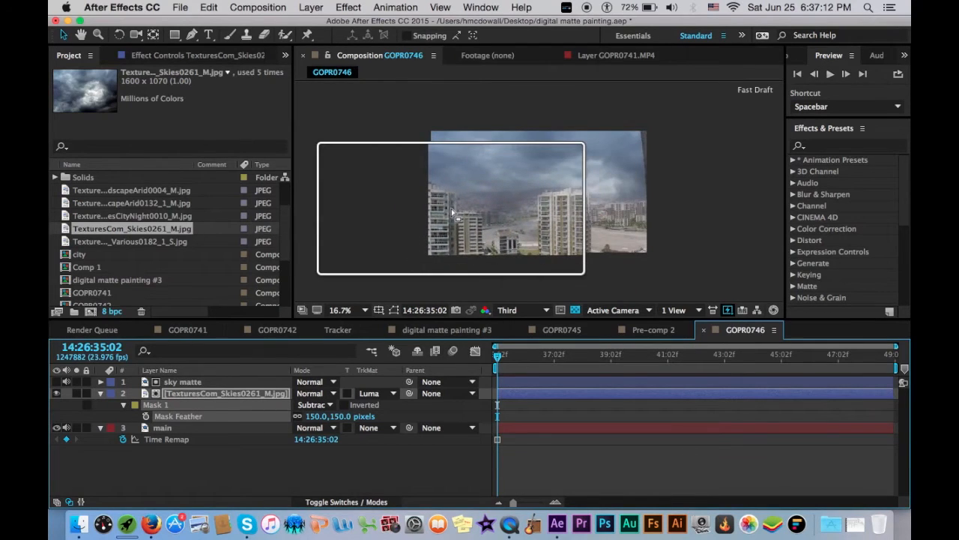
pyautogui.click(251, 392)
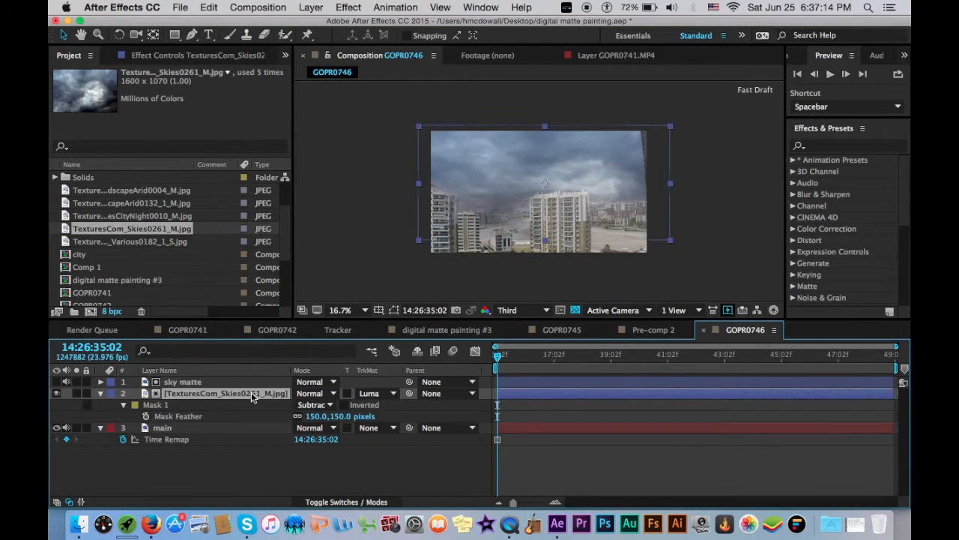
pyautogui.click(819, 146)
pyautogui.write('curves')
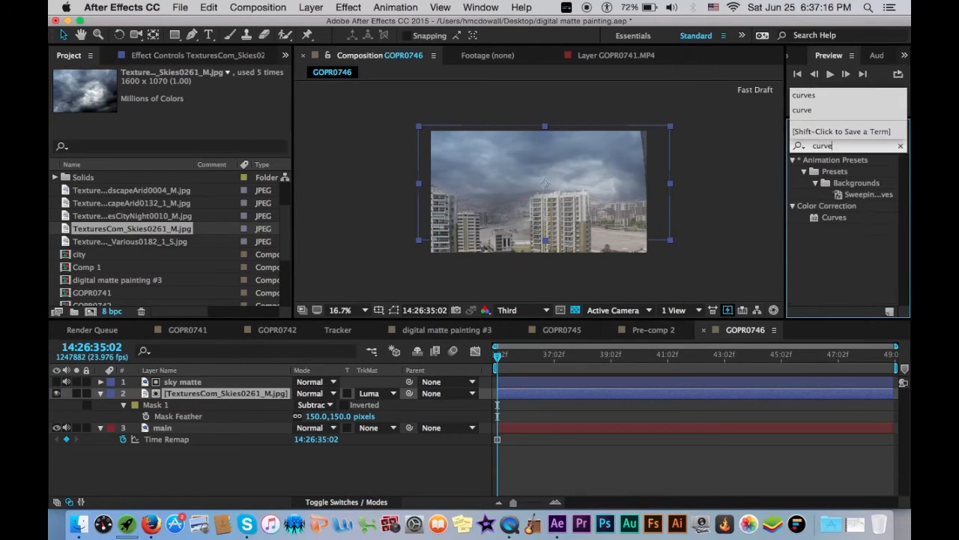
pyautogui.click(835, 218)
pyautogui.doubleClick(837, 218)
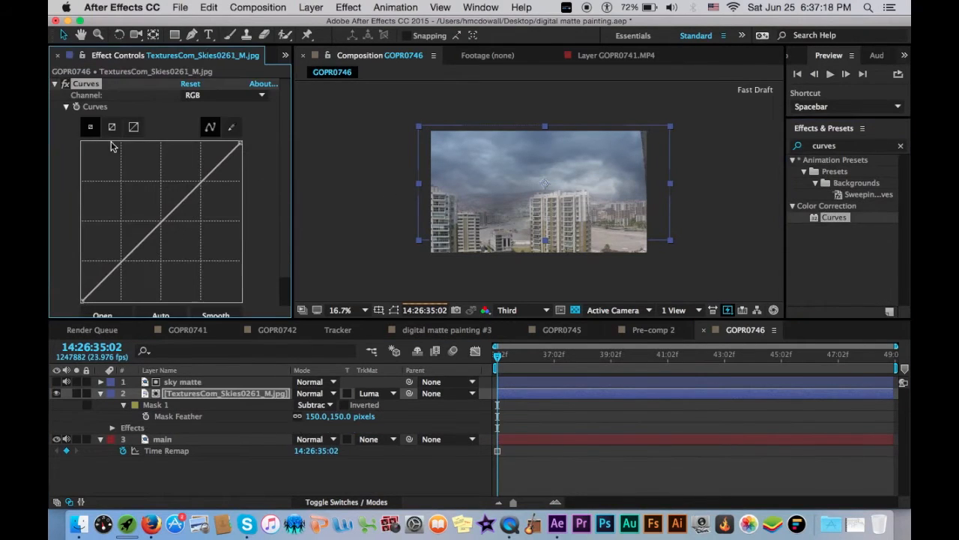
pyautogui.press('Delete')
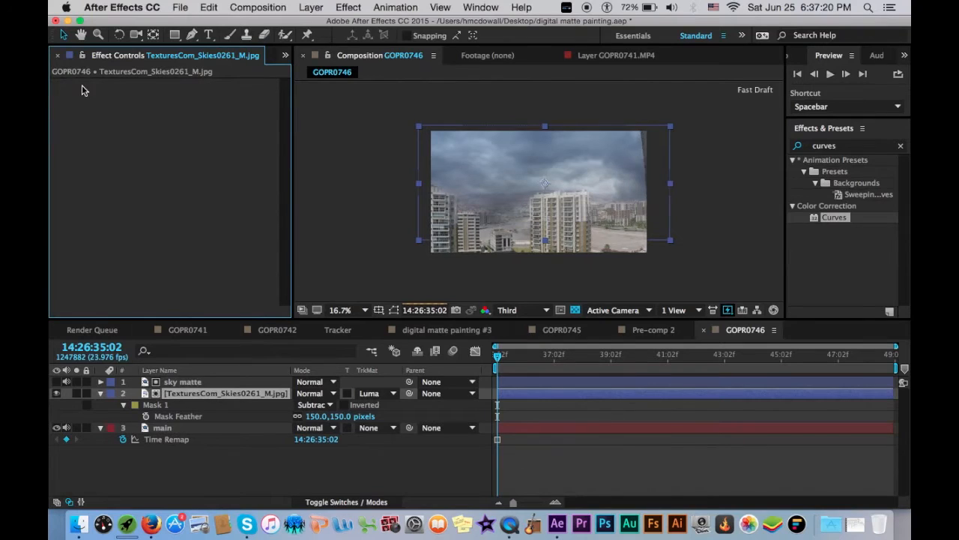
# Apply the Day for Night preset to both the cloud layer and the main layer.
pyautogui.click(801, 145)
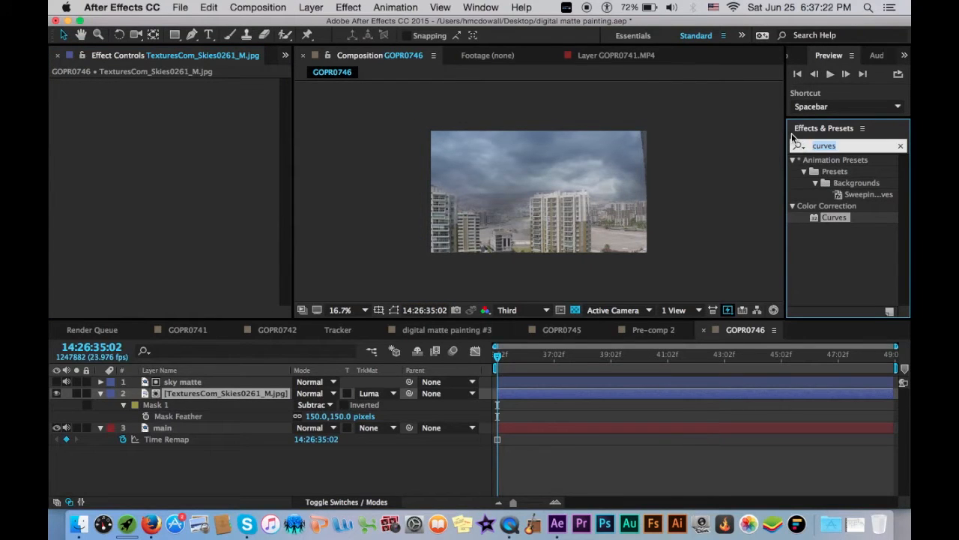
pyautogui.write('day for')
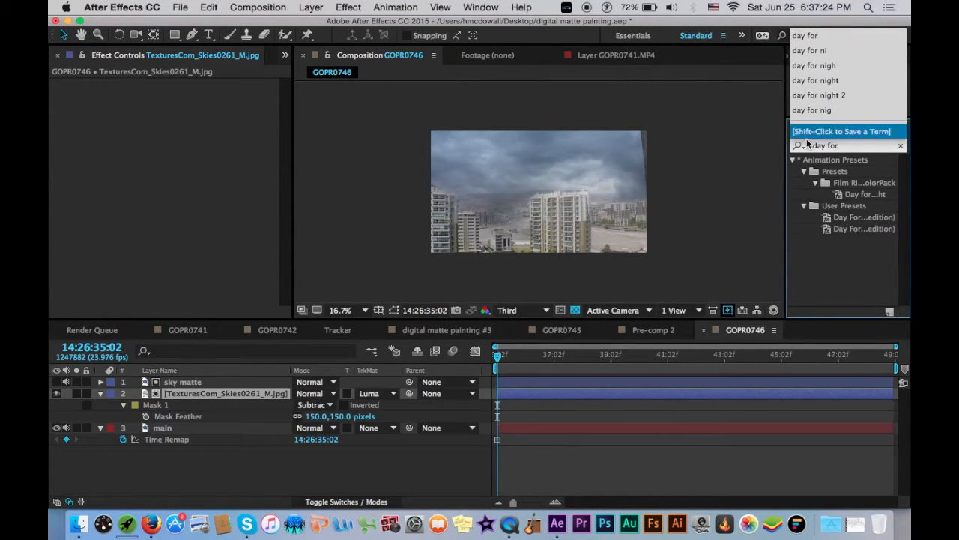
pyautogui.doubleClick(861, 196)
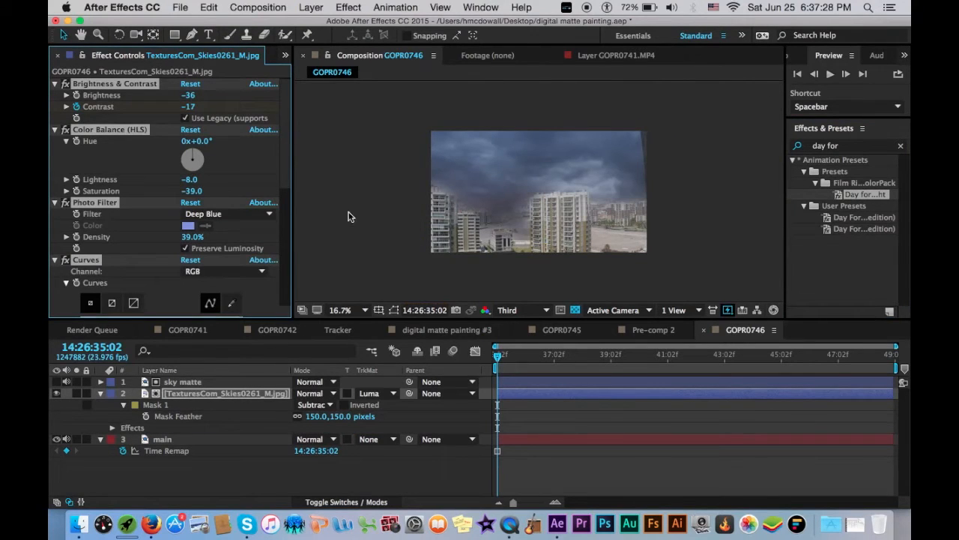
pyautogui.click(210, 441)
pyautogui.doubleClick(862, 194)
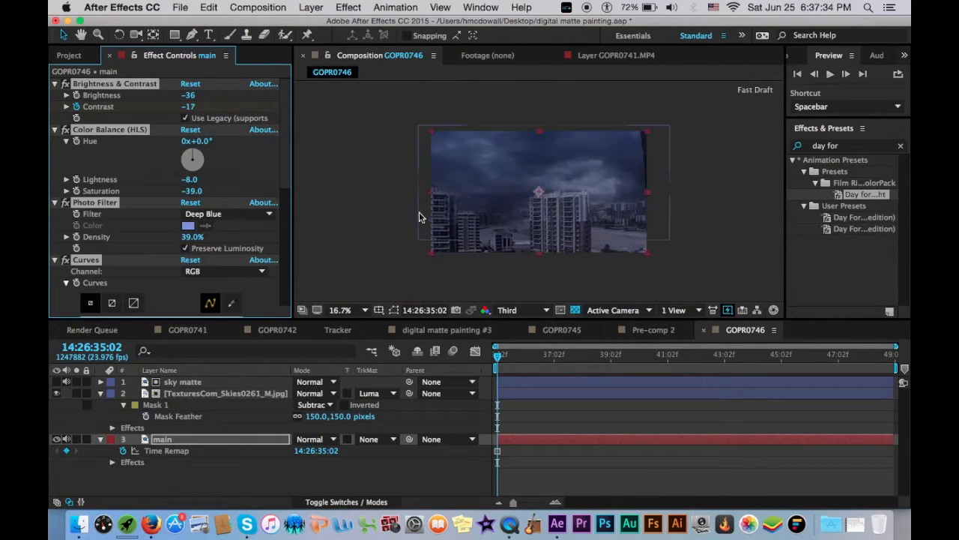
# Toggle the cloud layer's visibility off and on to compare the graded city shot with and without the stormy sky.
pyautogui.click(57, 394)
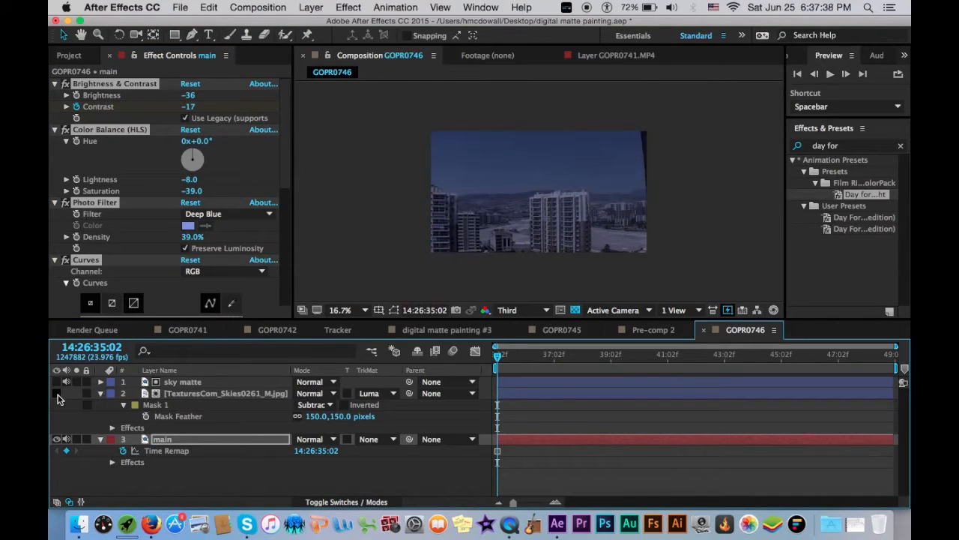
pyautogui.click(57, 395)
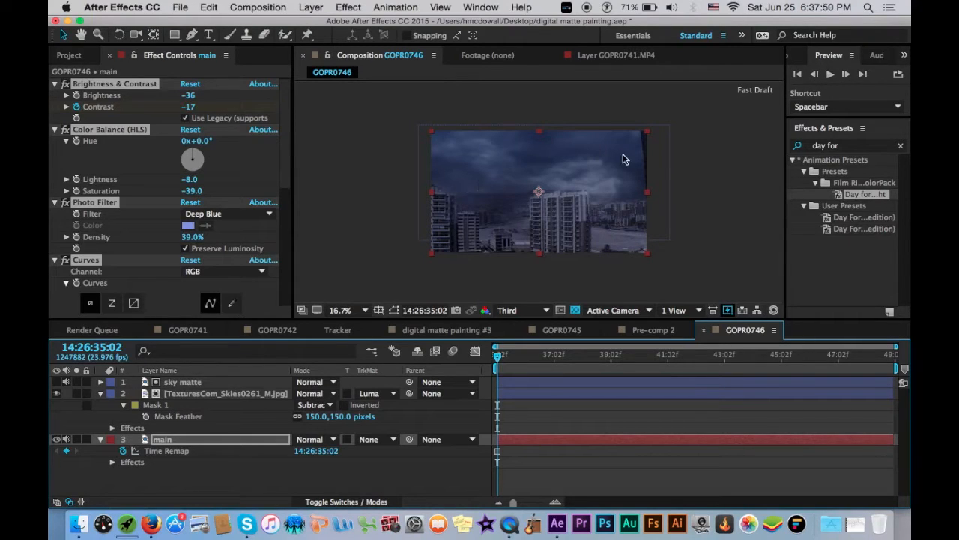
pyautogui.click(180, 381)
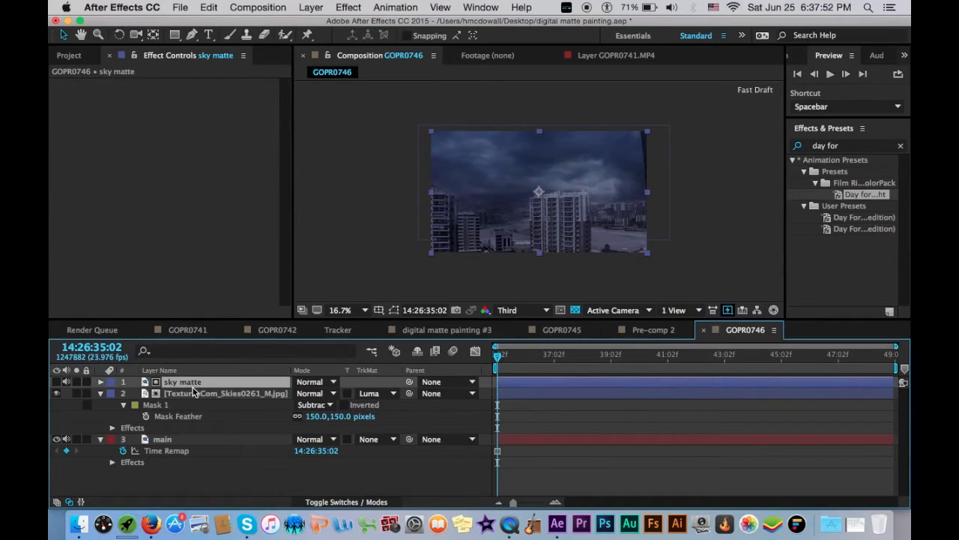
pyautogui.click(193, 394)
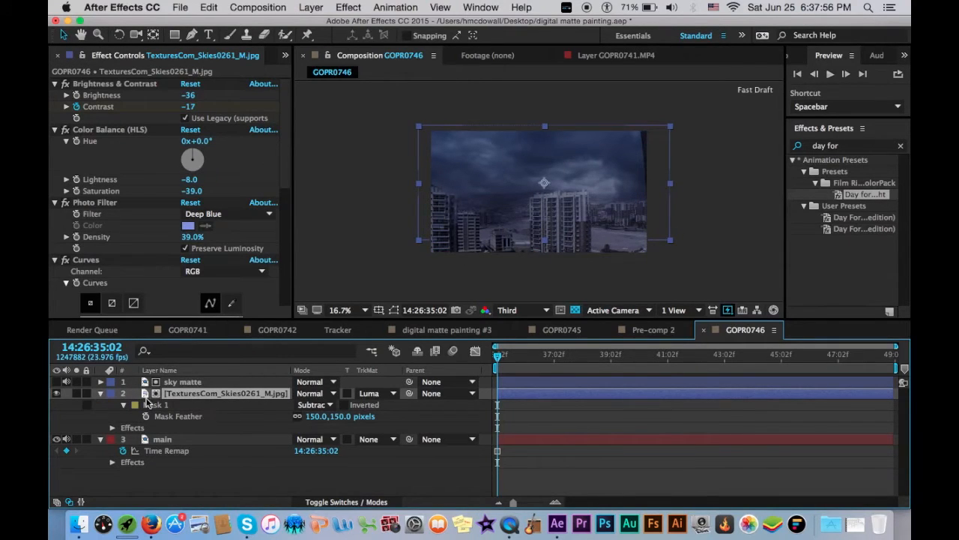
pyautogui.click(57, 393)
pyautogui.click(58, 395)
pyautogui.click(395, 309)
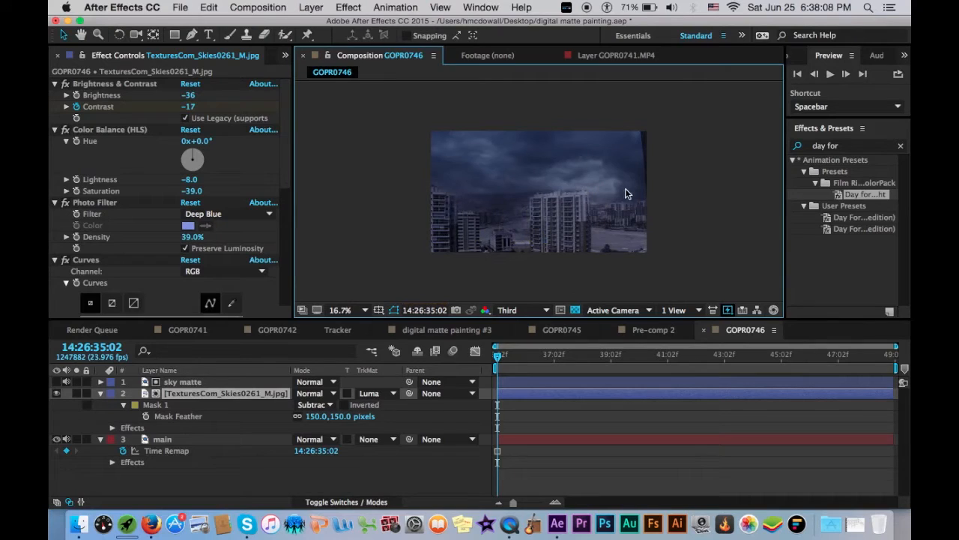
# Reshape the cloud layer's mask by lowering its right-hand points to the ground and refitting the tall building's roofline, with the outline hidden again.
pyautogui.moveTo(631, 199); pyautogui.dragTo(628, 235)
pyautogui.moveTo(654, 199); pyautogui.dragTo(633, 264)
pyautogui.moveTo(661, 233)
pyautogui.mouseDown()
pyautogui.moveTo(662, 264)
pyautogui.moveTo(661, 231)
pyautogui.mouseUp()
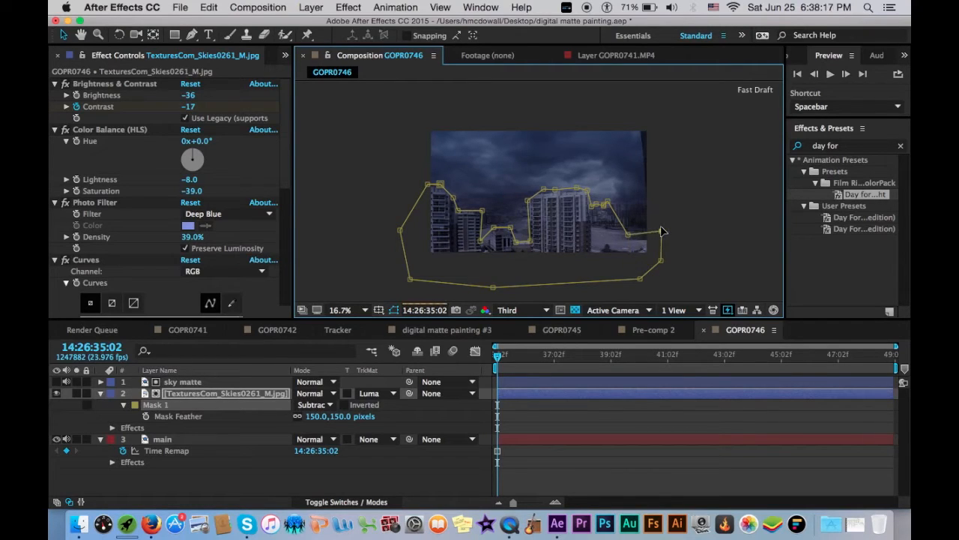
pyautogui.click(395, 310)
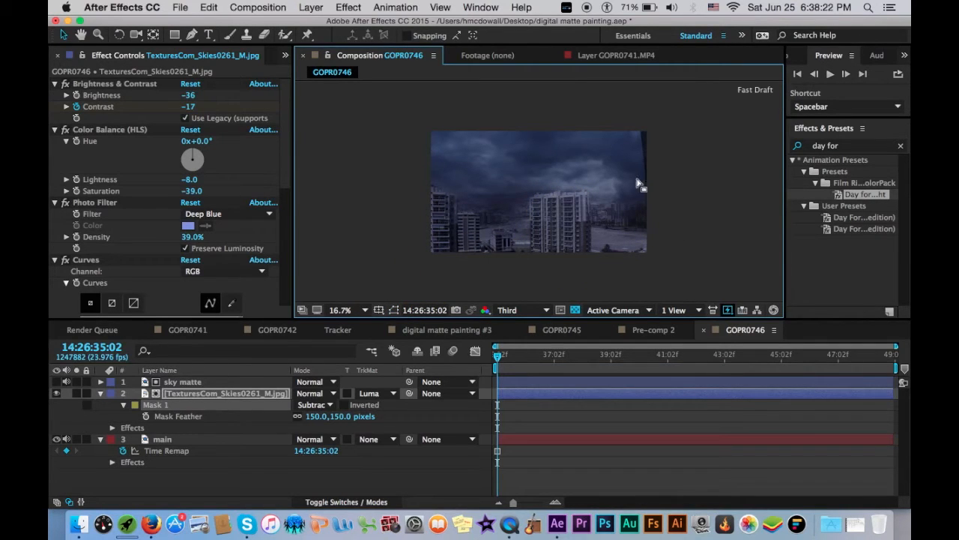
pyautogui.click(395, 311)
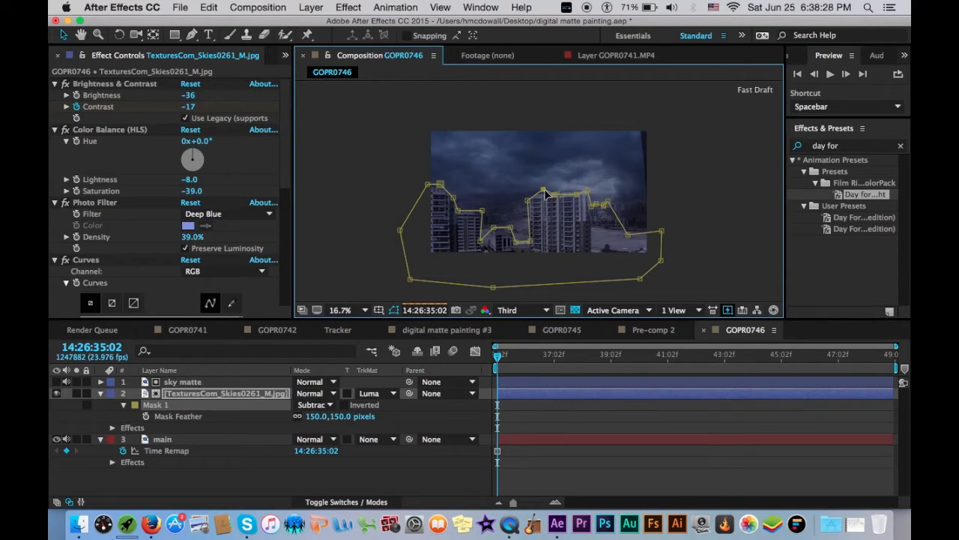
pyautogui.click(397, 311)
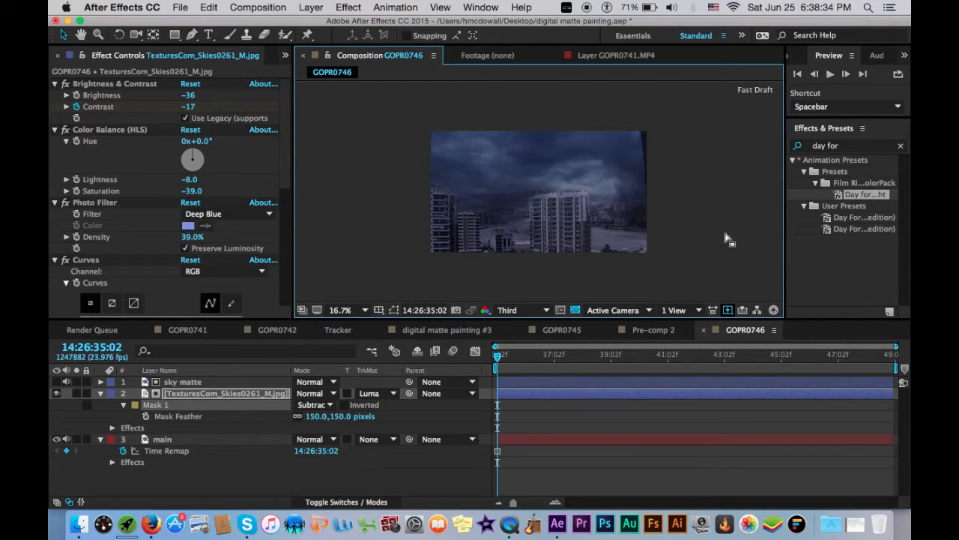
# Compare the sky with and without its matte by setting the cloud layer to No Track Matte and back to Luma Matte "sky matte".
pyautogui.click(188, 382)
pyautogui.click(400, 393)
pyautogui.click(375, 393)
pyautogui.click(377, 418)
pyautogui.click(379, 403)
pyautogui.click(380, 394)
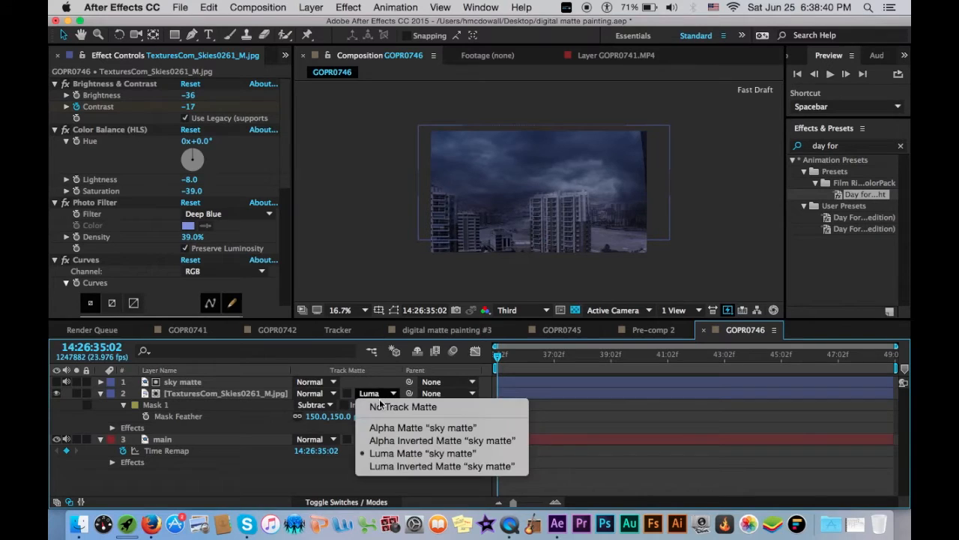
pyautogui.click(381, 403)
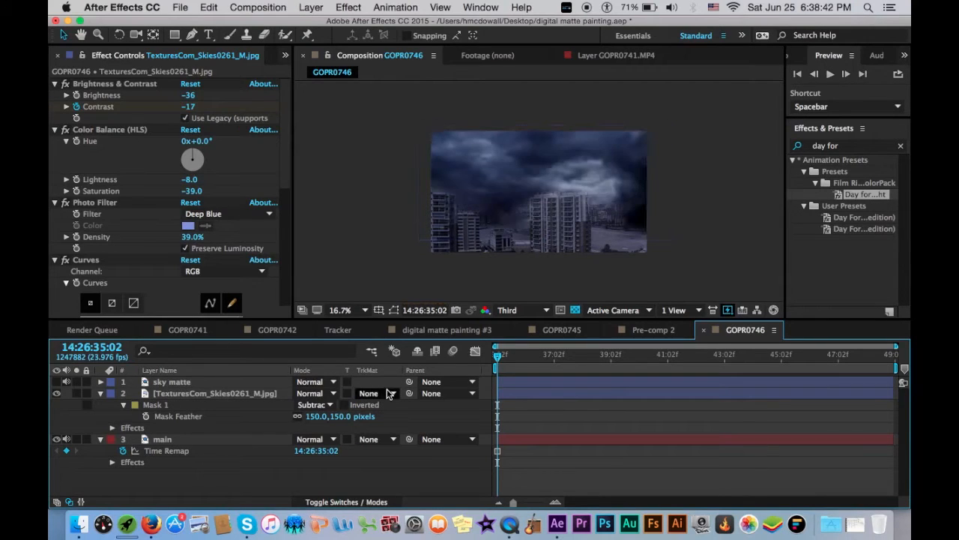
pyautogui.click(389, 394)
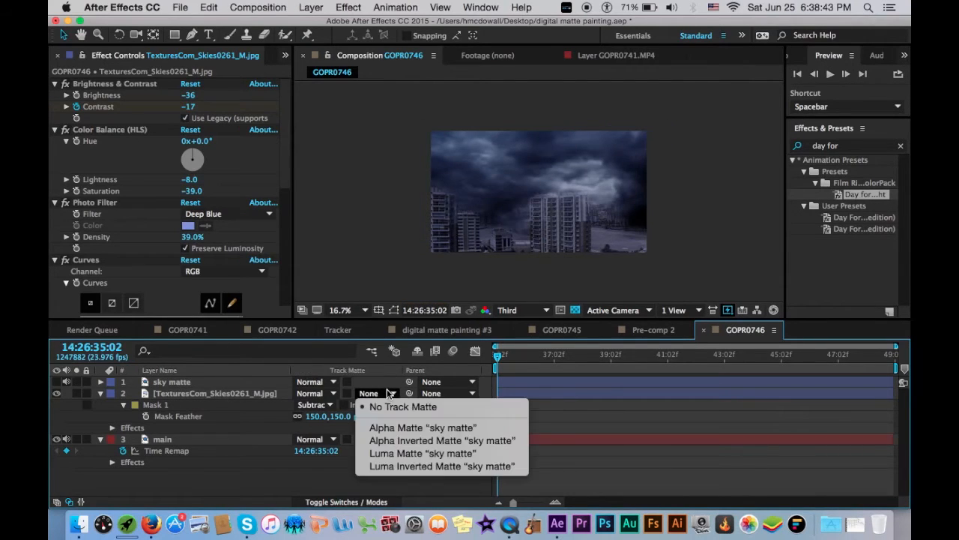
pyautogui.click(409, 453)
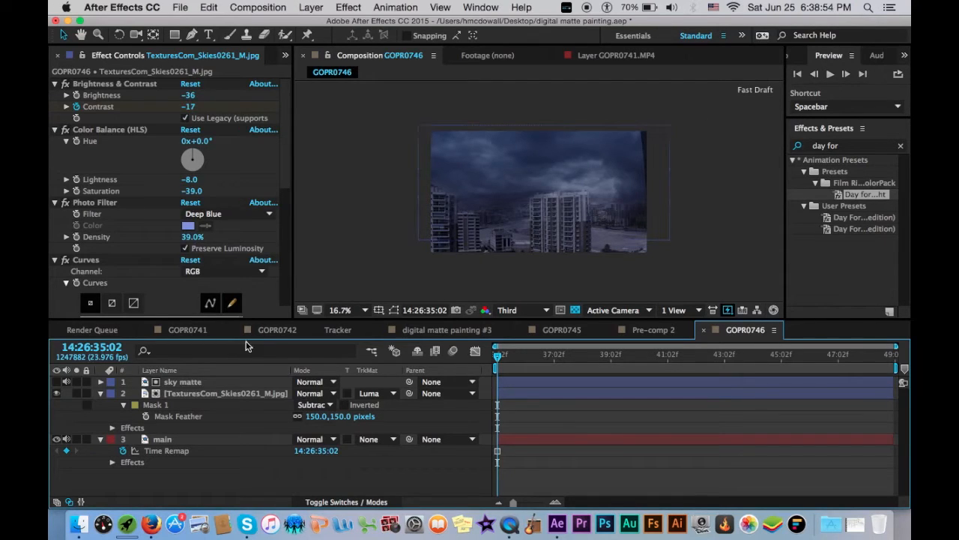
# Cut Mask 1 from the cloud layer, paste it onto the main layer, and set its mode to Add.
pyautogui.click(233, 405)
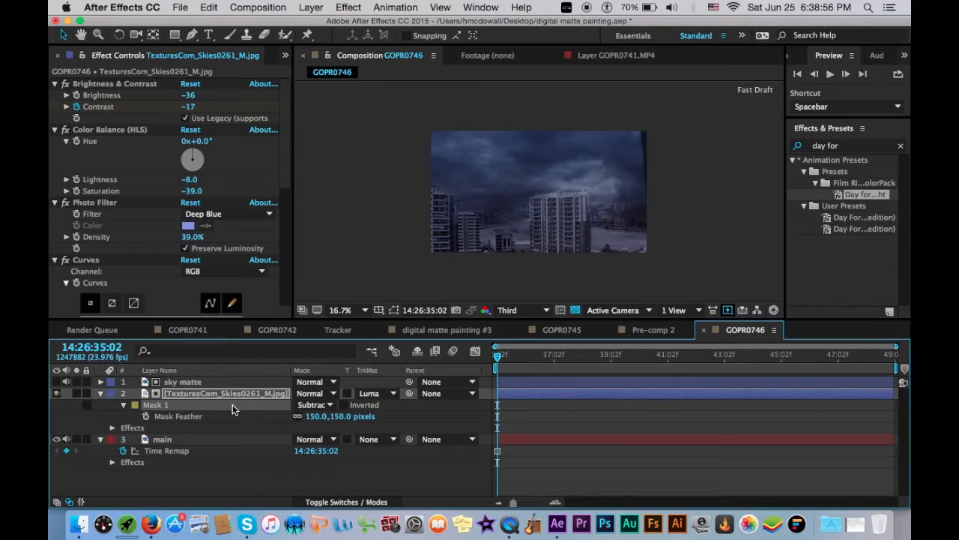
pyautogui.press('e')
pyautogui.click(232, 416)
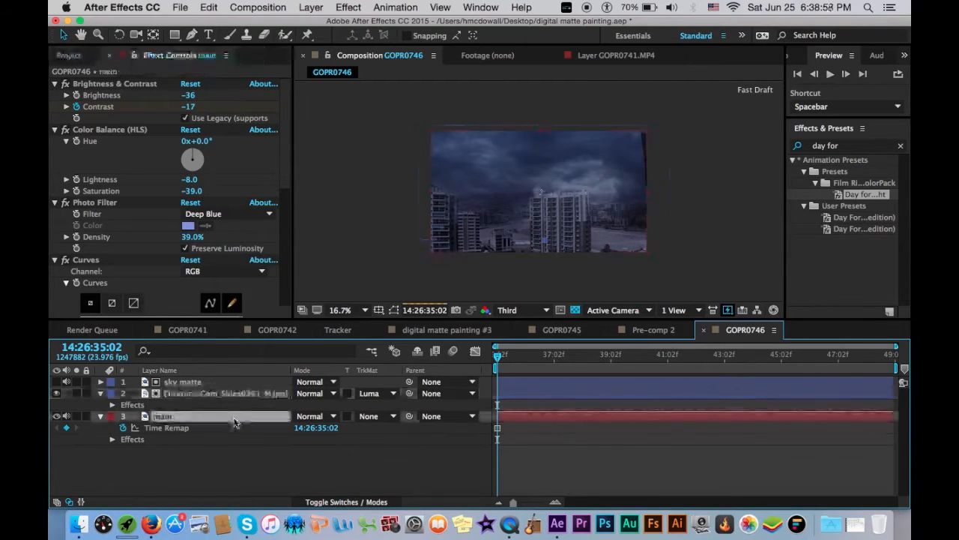
pyautogui.press('super+v')
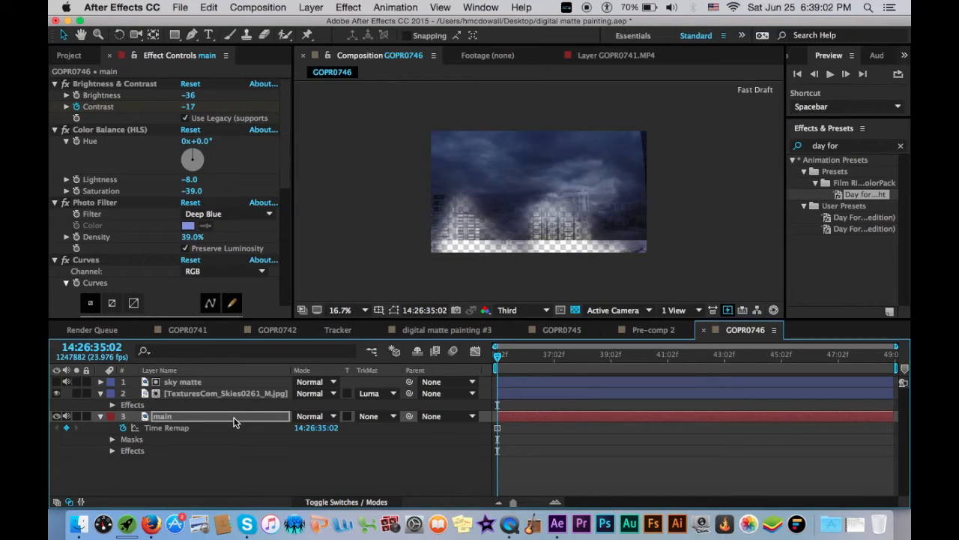
pyautogui.press('m')
pyautogui.click(299, 428)
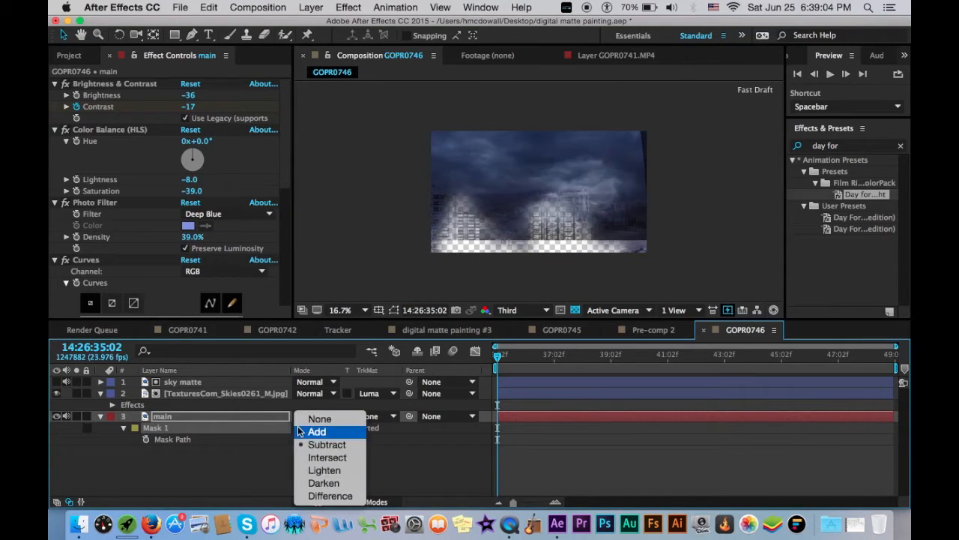
pyautogui.click(315, 431)
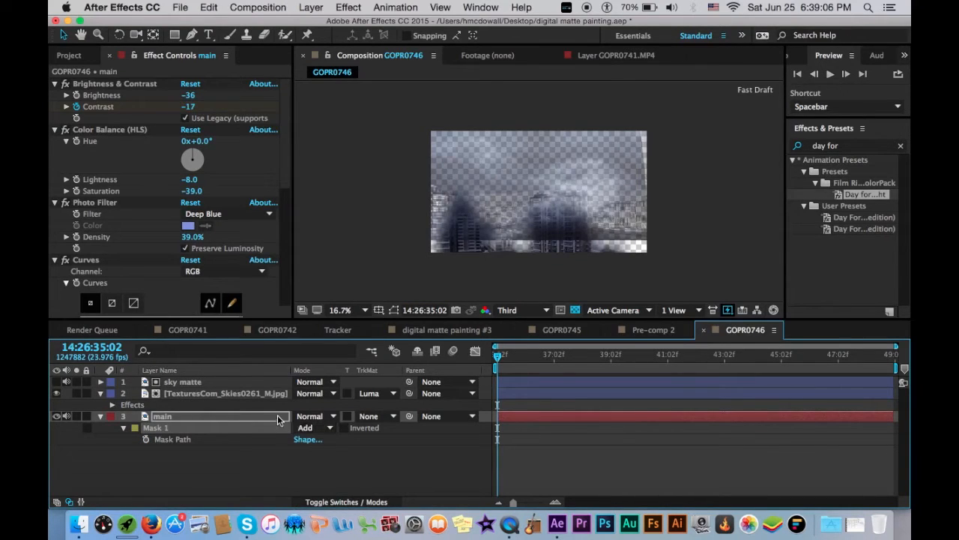
# Duplicate the main layer, delete the original's mask, and place the masked copy above all other layers to check its cutout.
pyautogui.click(278, 415)
pyautogui.press('super+d')
pyautogui.click(276, 425)
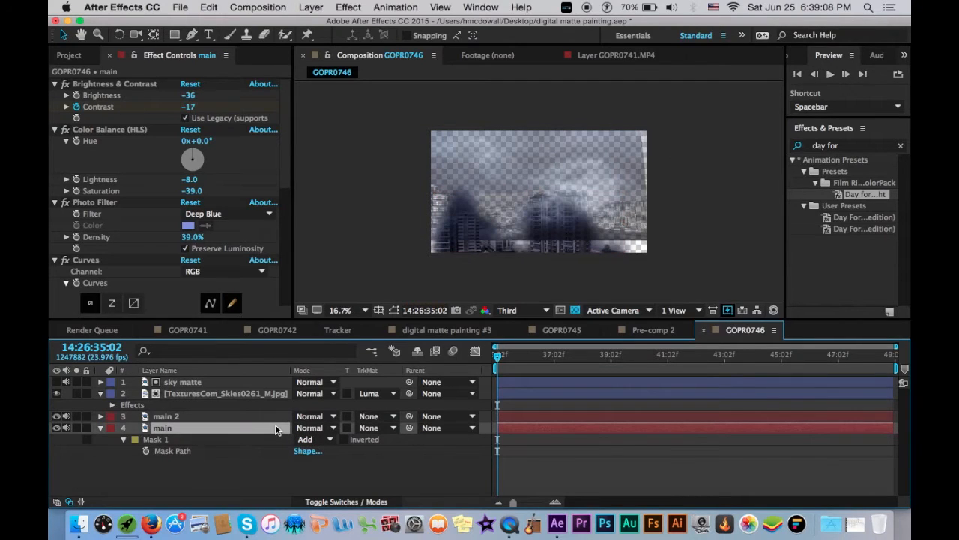
pyautogui.click(277, 439)
pyautogui.press('Delete')
pyautogui.moveTo(263, 416); pyautogui.dragTo(279, 383)
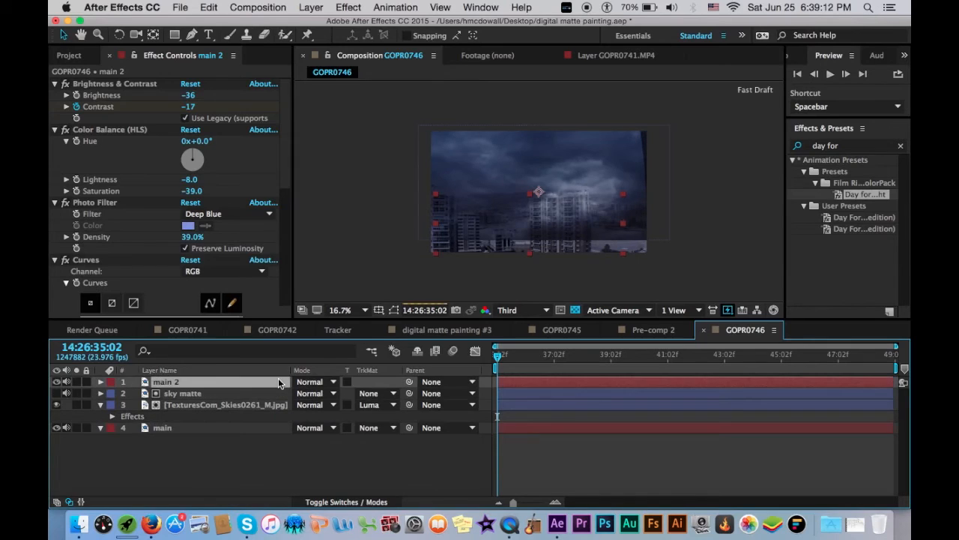
pyautogui.click(393, 311)
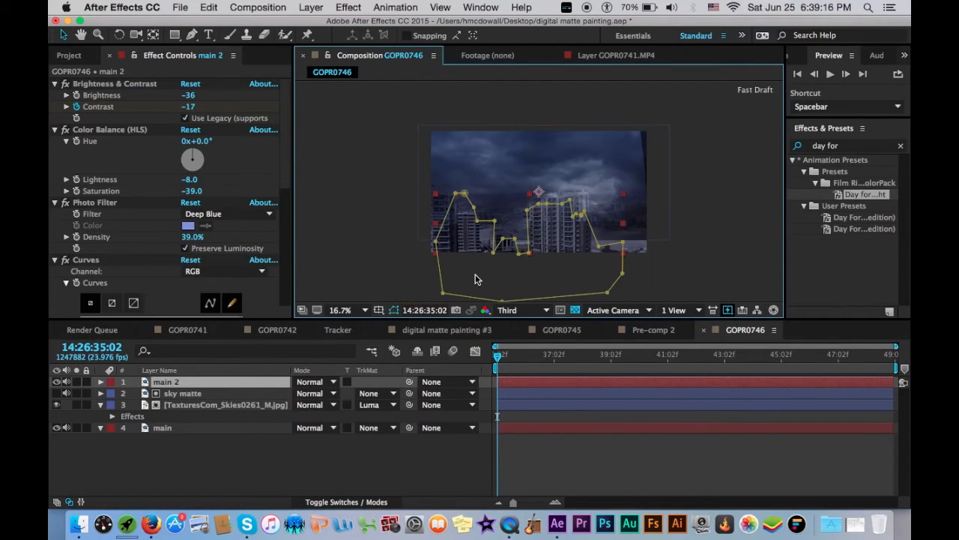
pyautogui.click(393, 310)
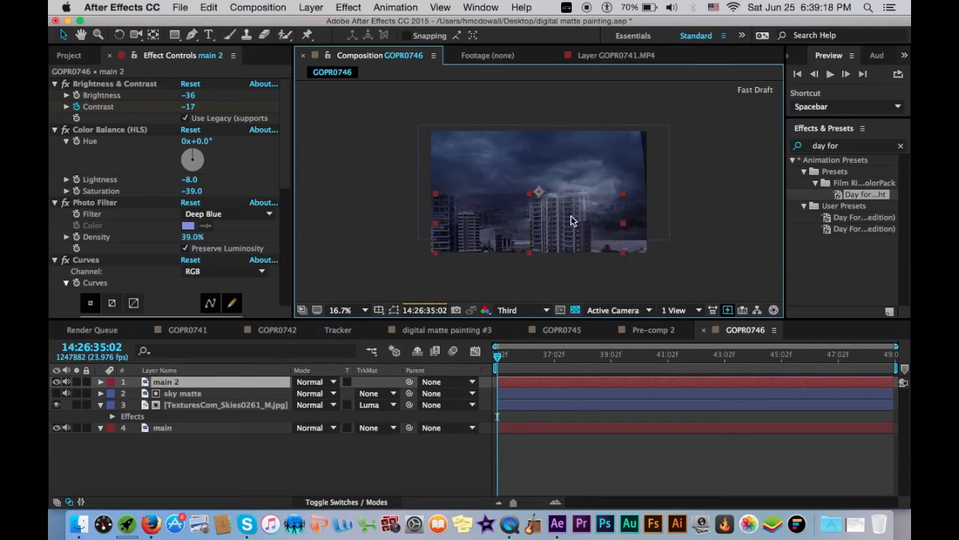
# Delete the masked copy of the main layer and paste the mask back onto the cloud layer.
pyautogui.press('Delete')
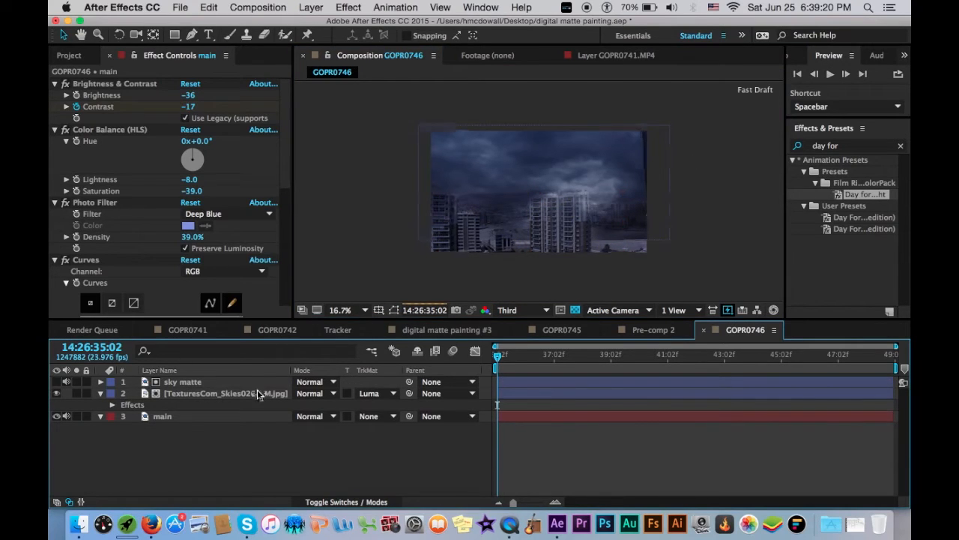
pyautogui.click(257, 394)
pyautogui.press('super+v')
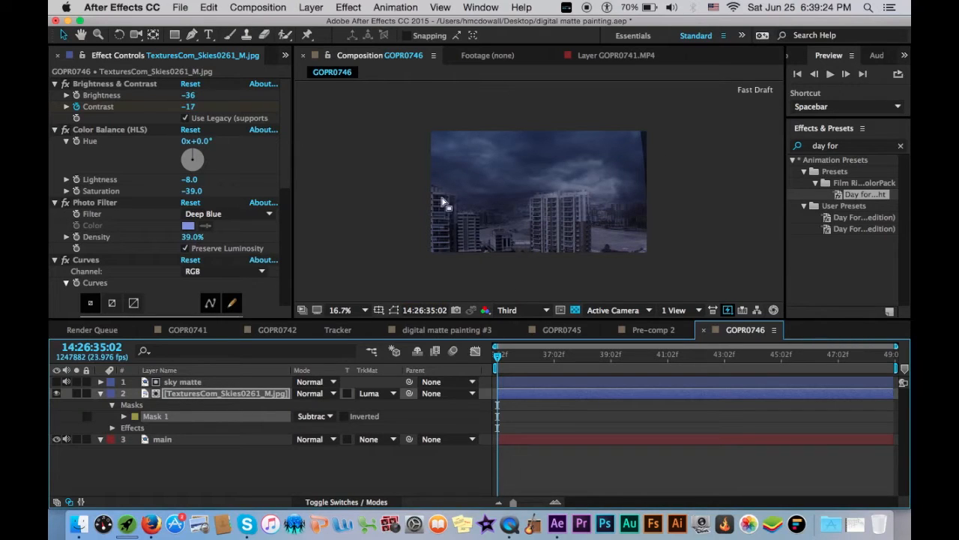
# Look through the other open compositions and switch to GOPR0742.
pyautogui.click(472, 331)
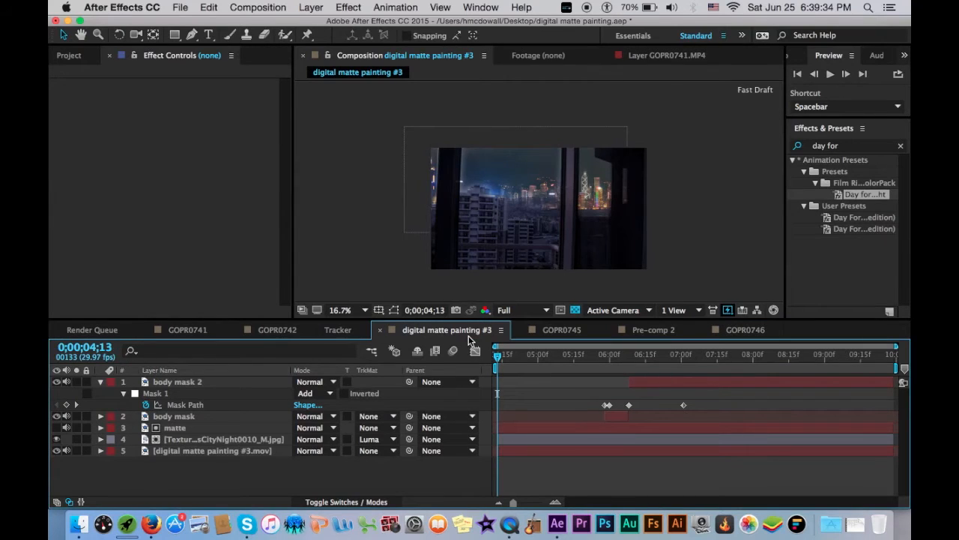
pyautogui.click(558, 331)
pyautogui.click(651, 329)
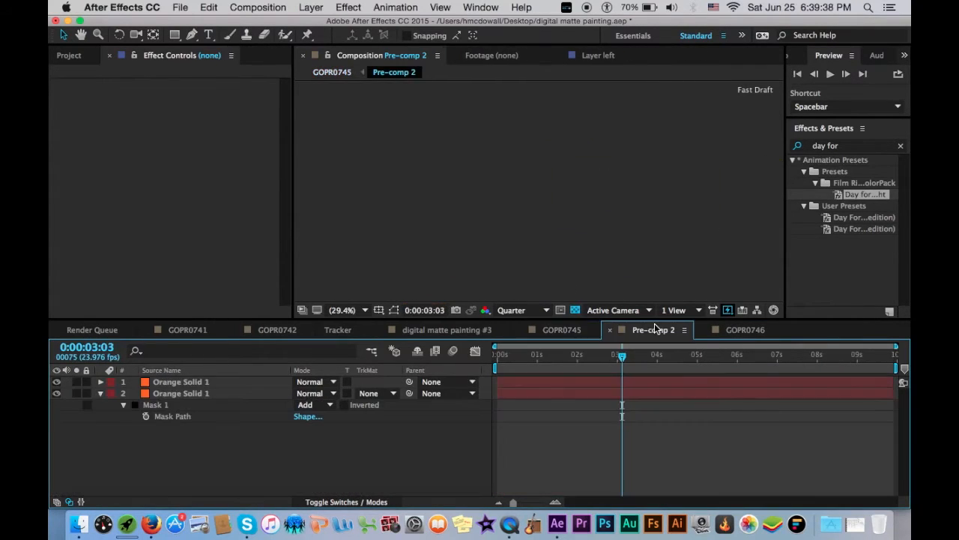
pyautogui.click(736, 333)
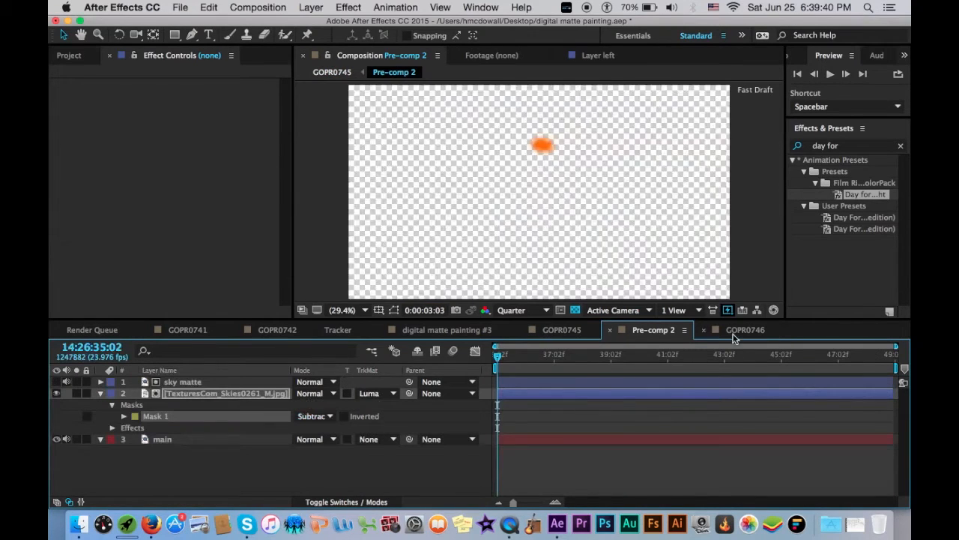
pyautogui.click(278, 331)
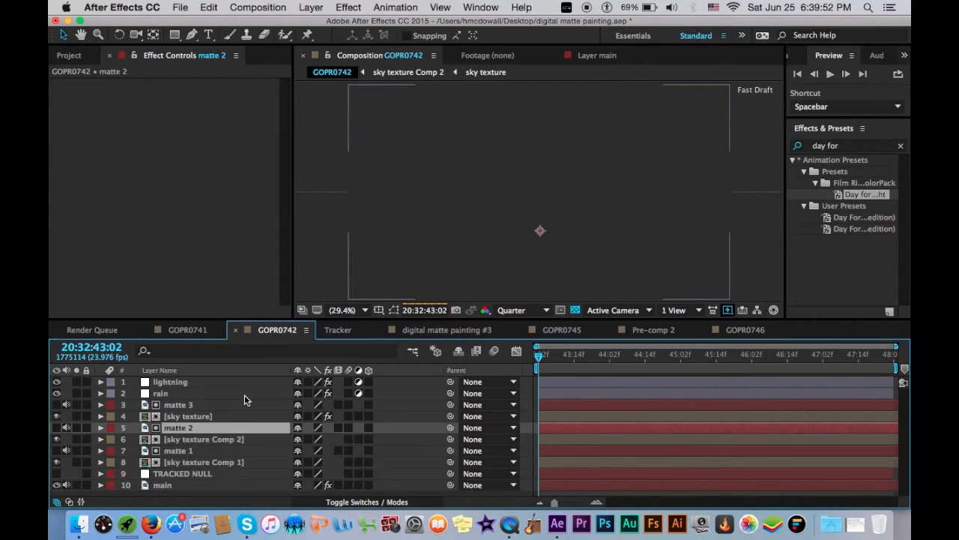
# Examine the TRACKED NULL's position keyframes and the main layer's motion tracker keyframes, collapsing both layers again.
pyautogui.click(205, 475)
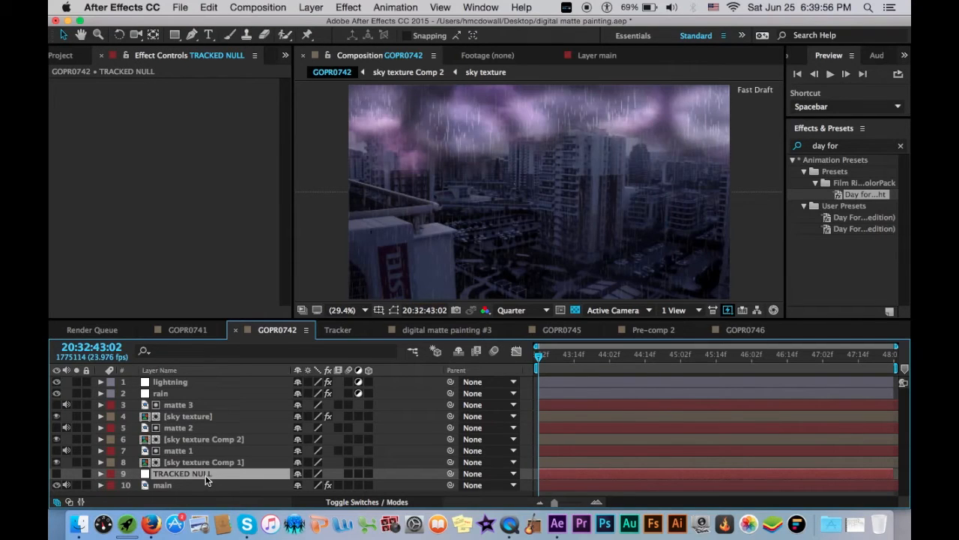
pyautogui.press('p')
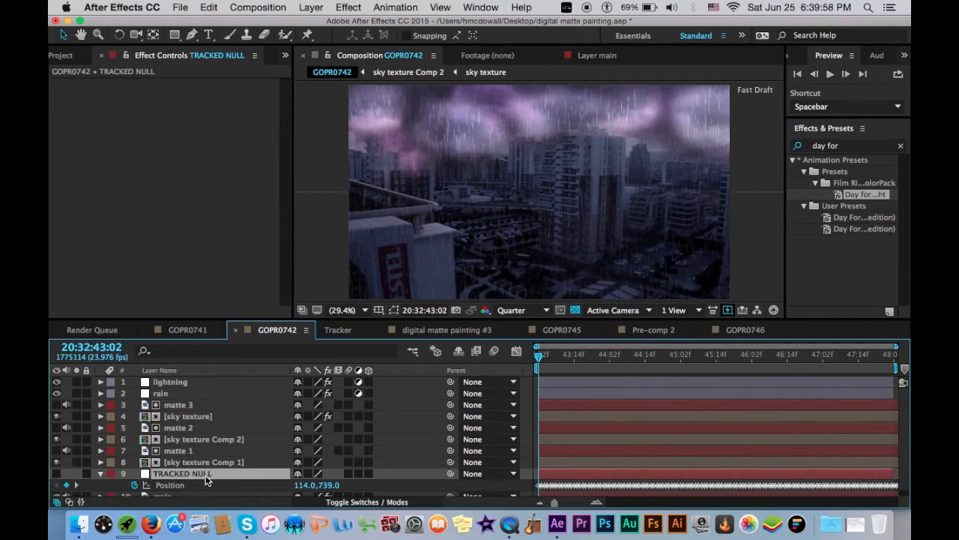
pyautogui.scroll(-1, 206, 481)
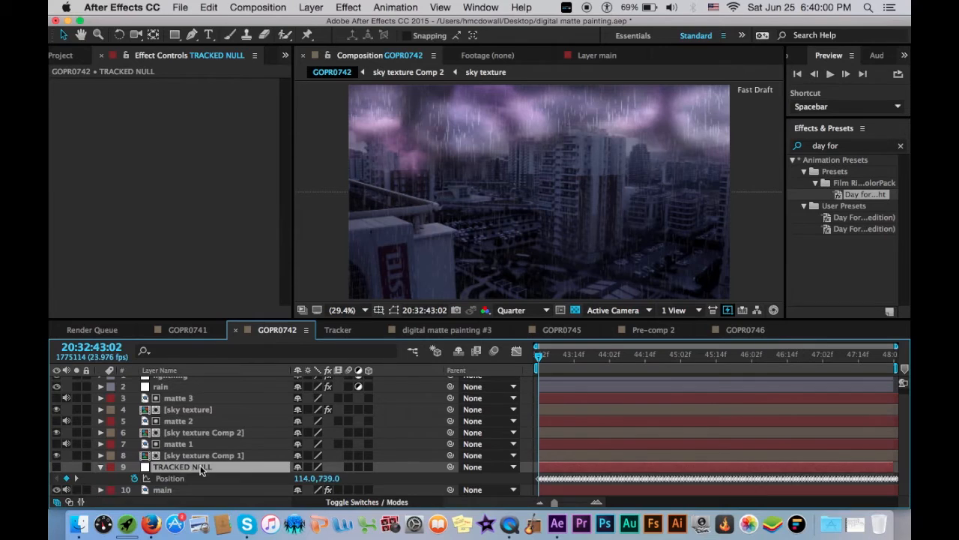
pyautogui.press('p')
pyautogui.click(211, 482)
pyautogui.press('u')
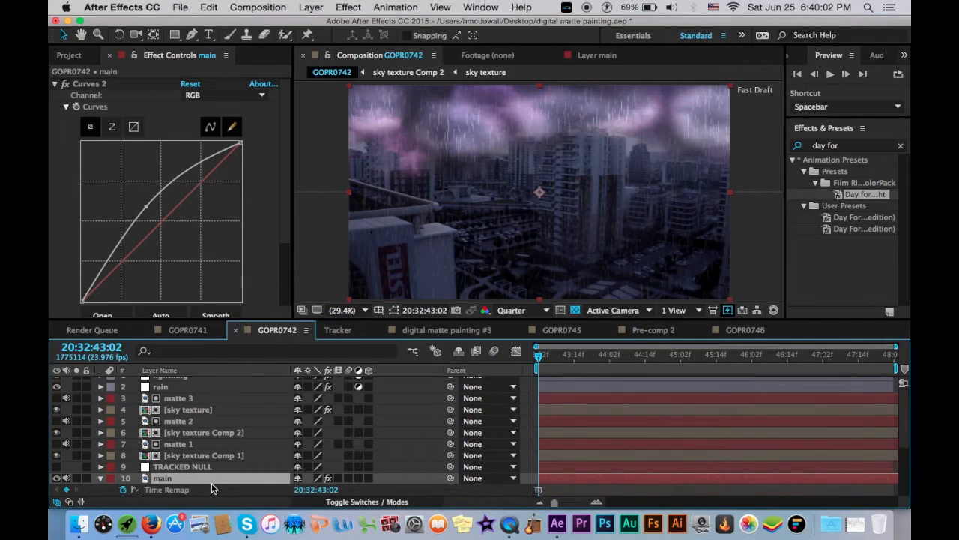
pyautogui.press('u')
pyautogui.press('u')
pyautogui.scroll(-5, 212, 489)
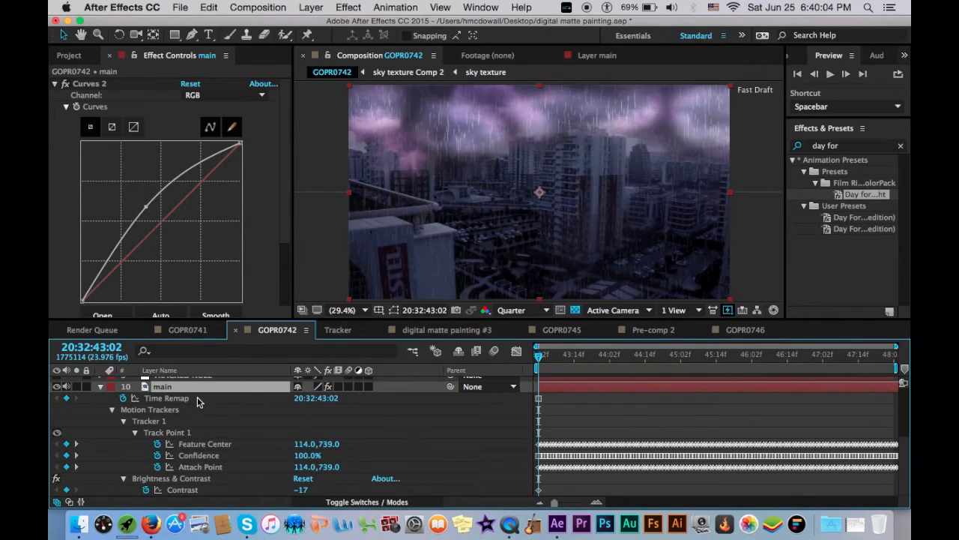
pyautogui.press('u')
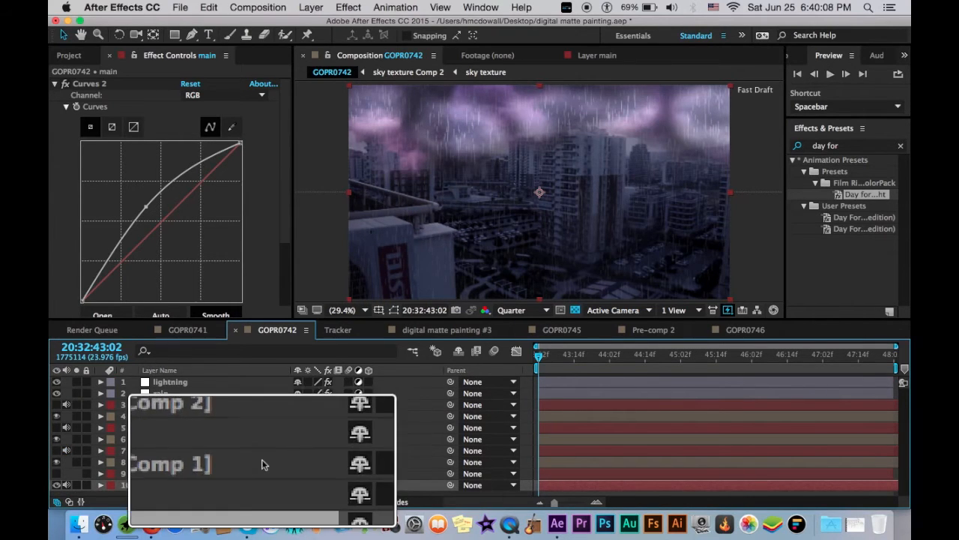
# Scrub the rainy city shot to 20:32:46:13 and back to its start to review the tracked sky and footage.
pyautogui.click(338, 332)
pyautogui.click(281, 332)
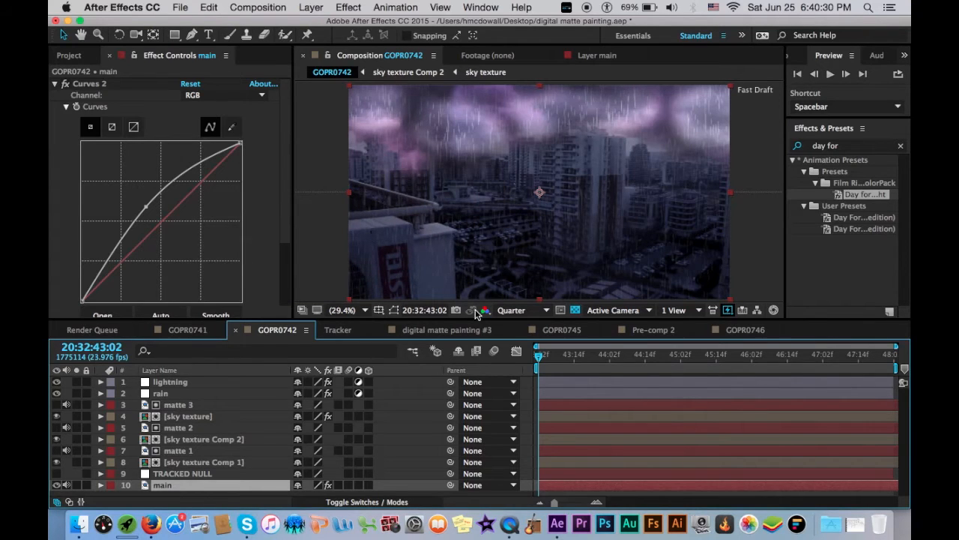
pyautogui.click(785, 363)
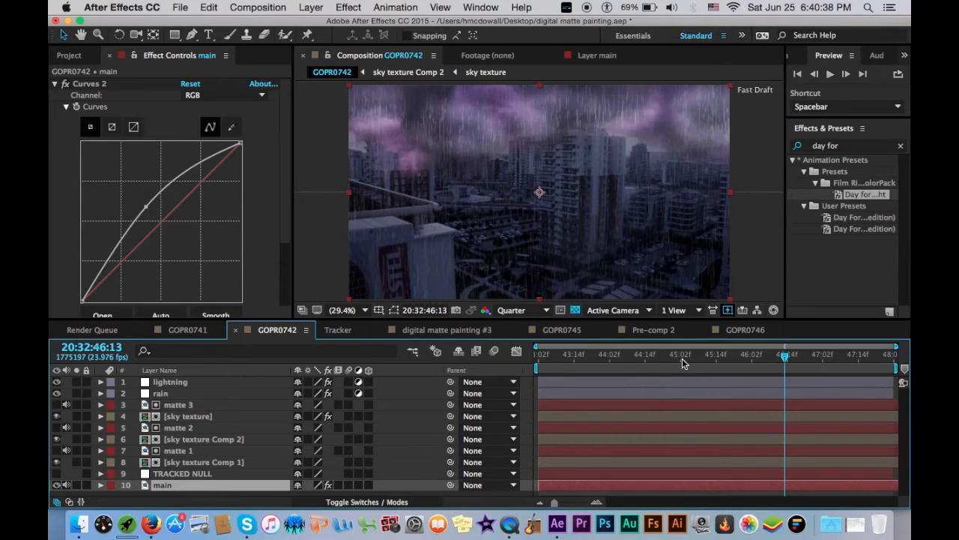
pyautogui.moveTo(680, 360); pyautogui.dragTo(477, 375)
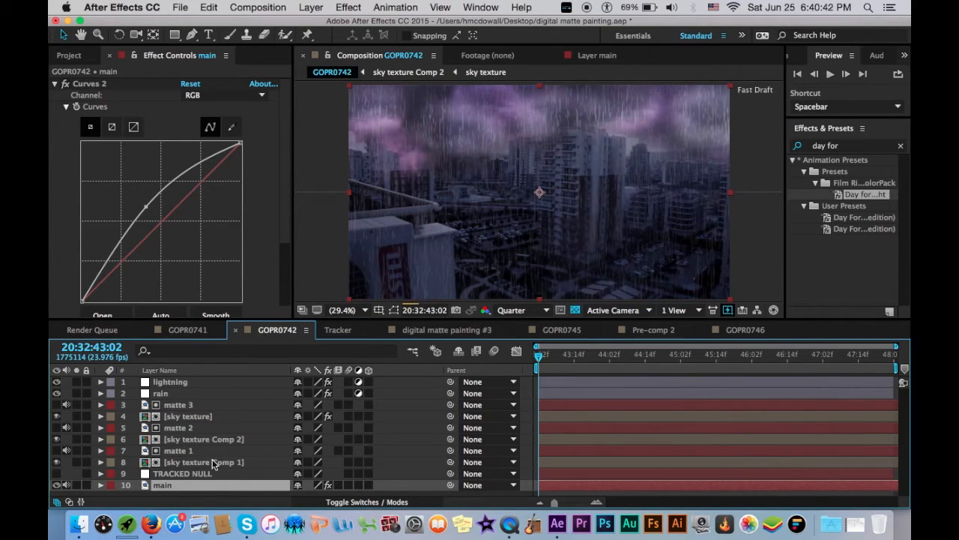
pyautogui.click(177, 475)
pyautogui.click(179, 484)
# Delete the three matte layers and the three sky texture layers from the GOPR0742 composition.
pyautogui.click(172, 462)
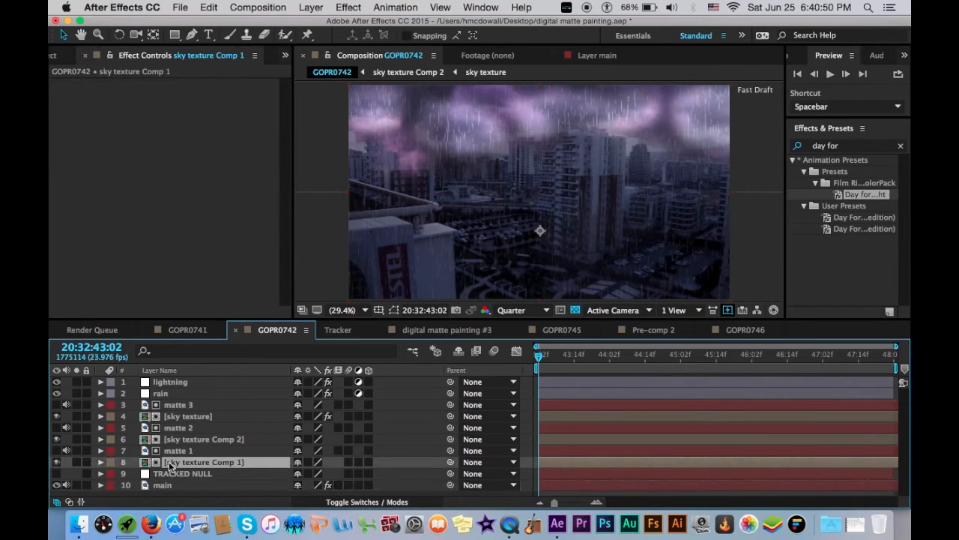
pyautogui.keyDown('shift'); pyautogui.click(187, 407); pyautogui.keyUp('shift')
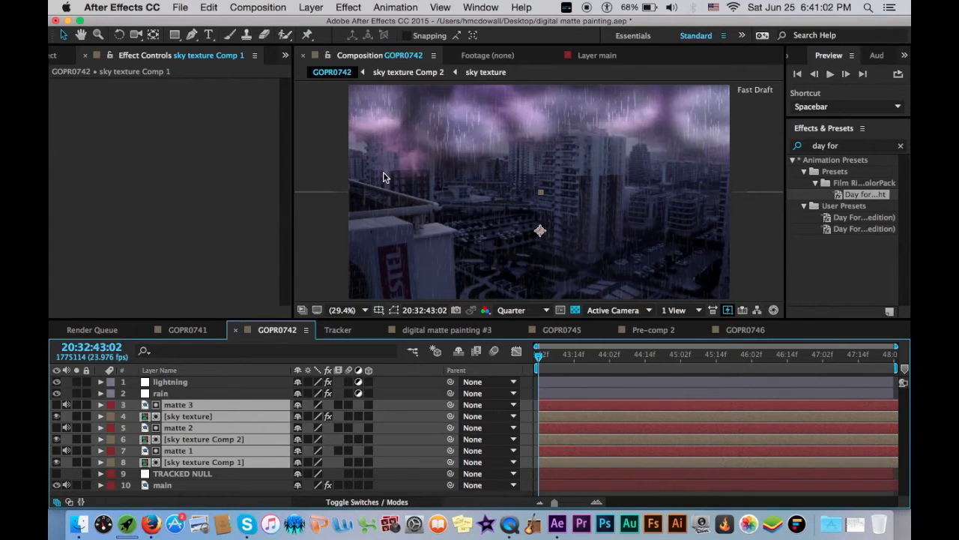
pyautogui.press('Delete')
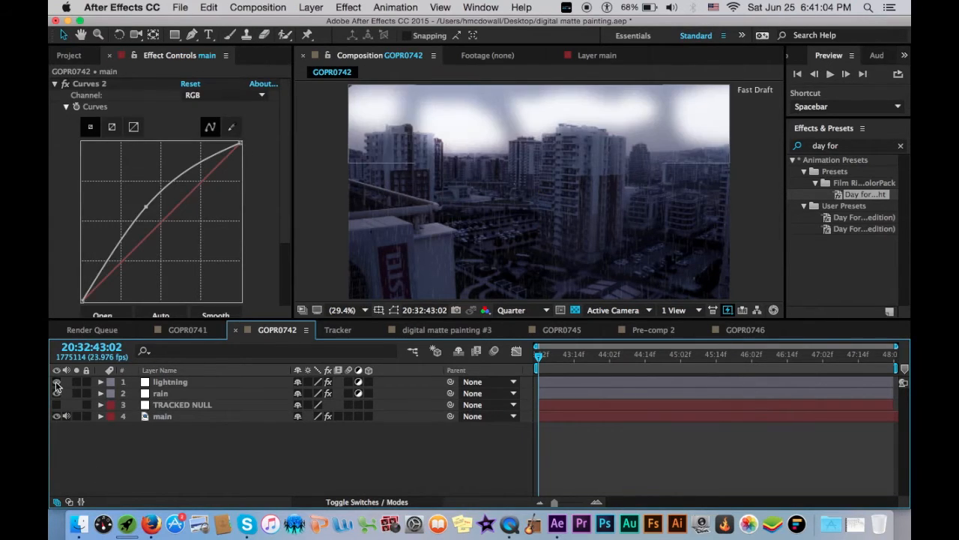
# Hide the lightning and rain layers and turn off all effects on the main layer.
pyautogui.click(56, 382)
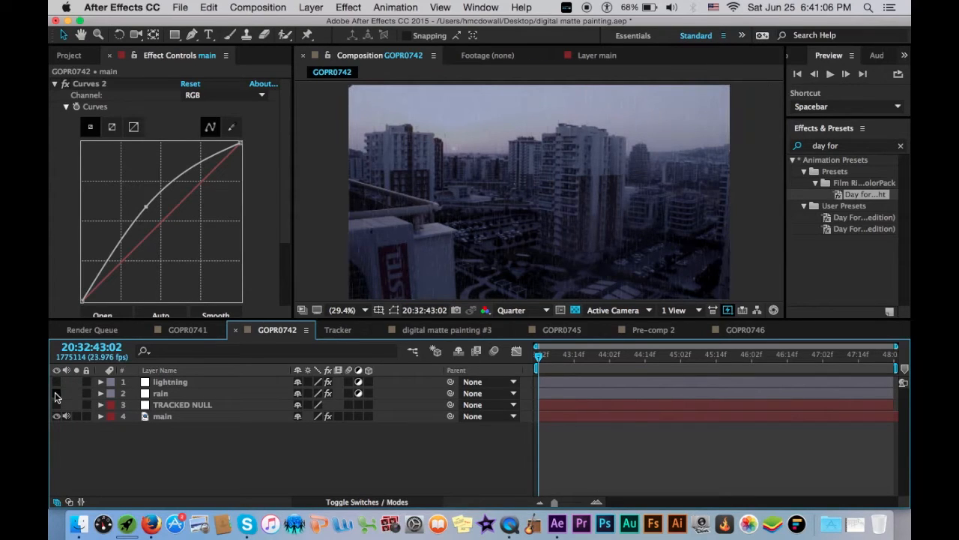
pyautogui.click(56, 393)
pyautogui.click(264, 416)
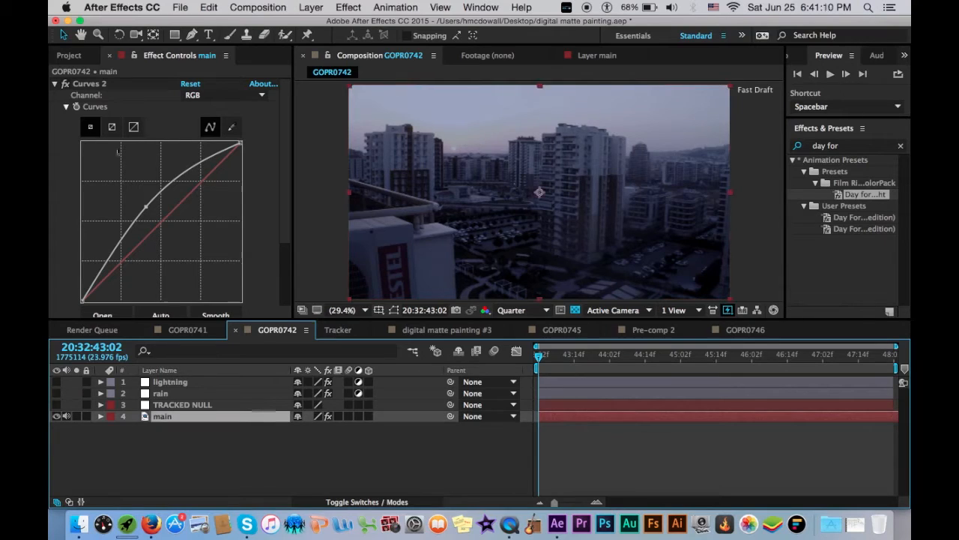
pyautogui.click(91, 83)
pyautogui.scroll(-5, 135, 213)
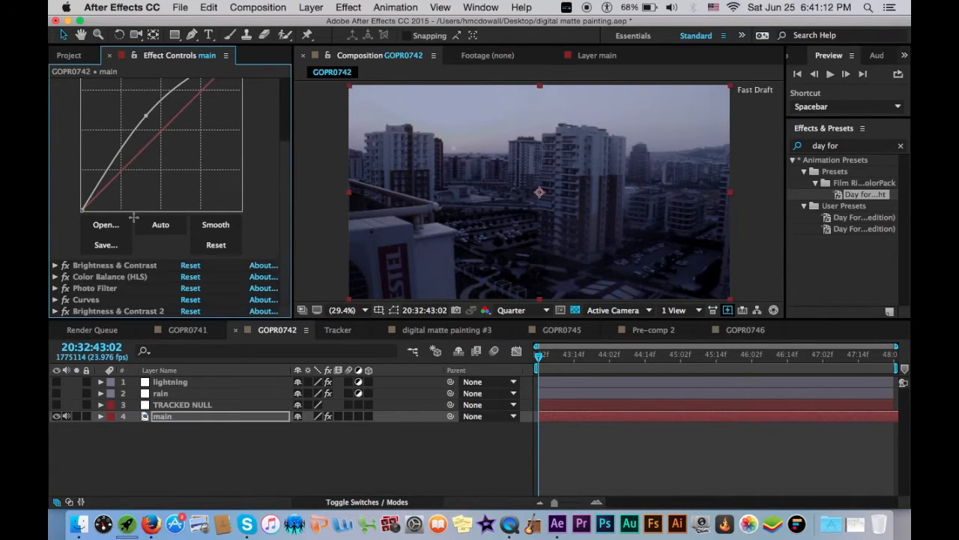
pyautogui.keyDown('shift'); pyautogui.click(118, 312); pyautogui.keyUp('shift')
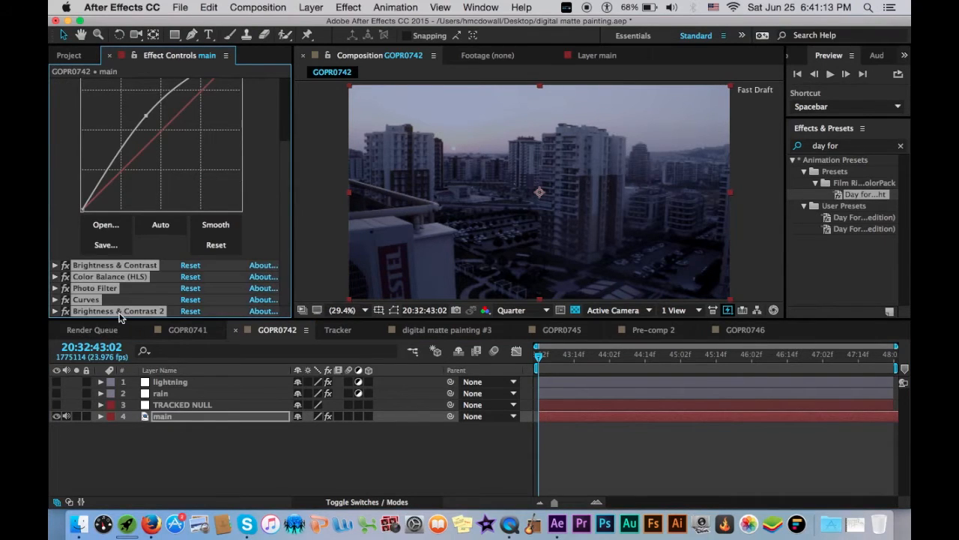
pyautogui.click(65, 311)
pyautogui.scroll(5, 67, 311)
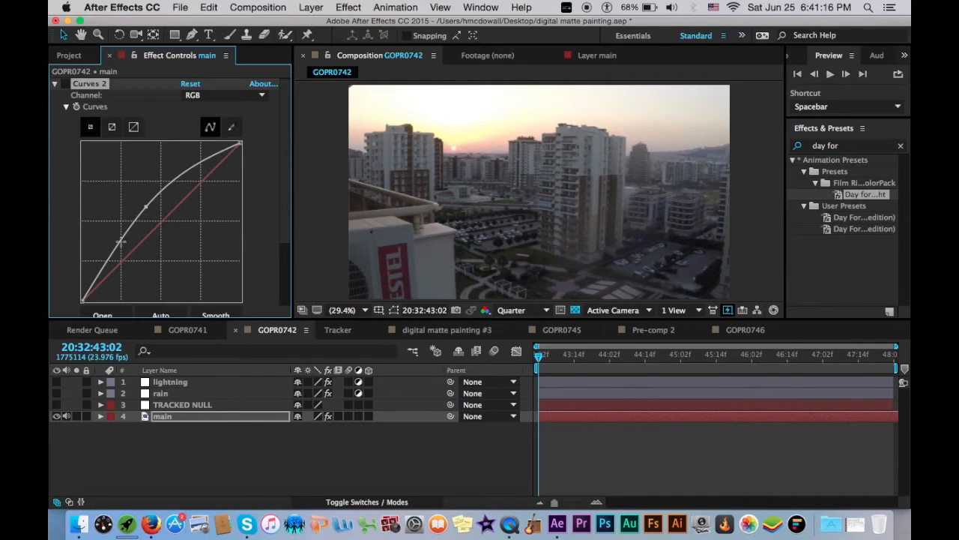
# Add TexturesCom_Skies0261_M.jpg to GOPR0742 between the rain and TRACKED NULL layers.
pyautogui.click(170, 405)
pyautogui.click(176, 394)
pyautogui.click(182, 383)
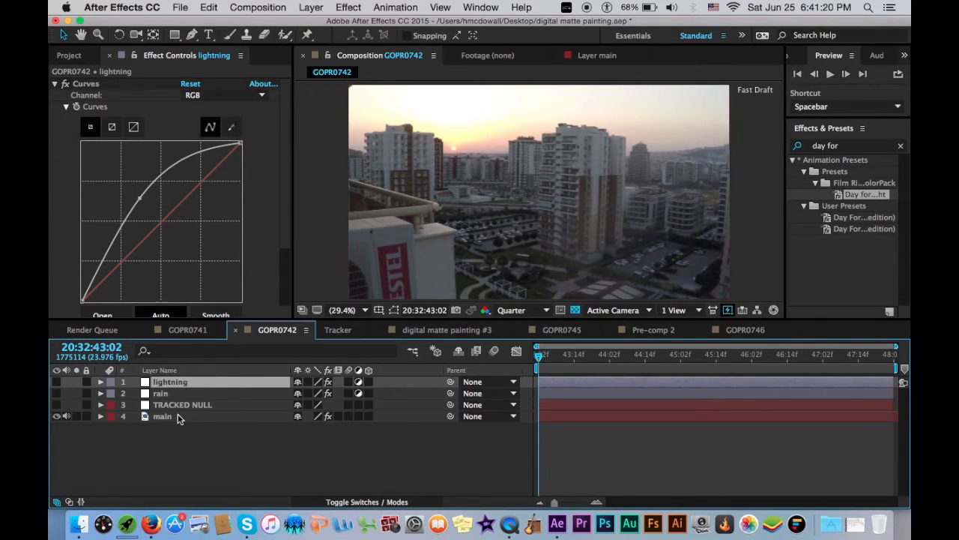
pyautogui.click(79, 57)
pyautogui.moveTo(102, 228); pyautogui.dragTo(198, 404)
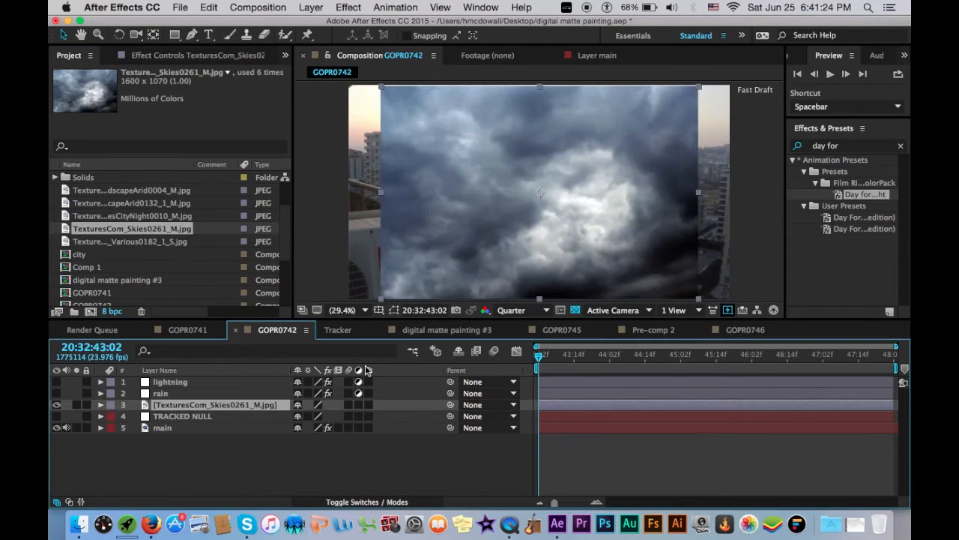
# Scale the sky texture to 181% and shift it up and to the left, still covering the whole frame.
pyautogui.press(',')
pyautogui.press(',')
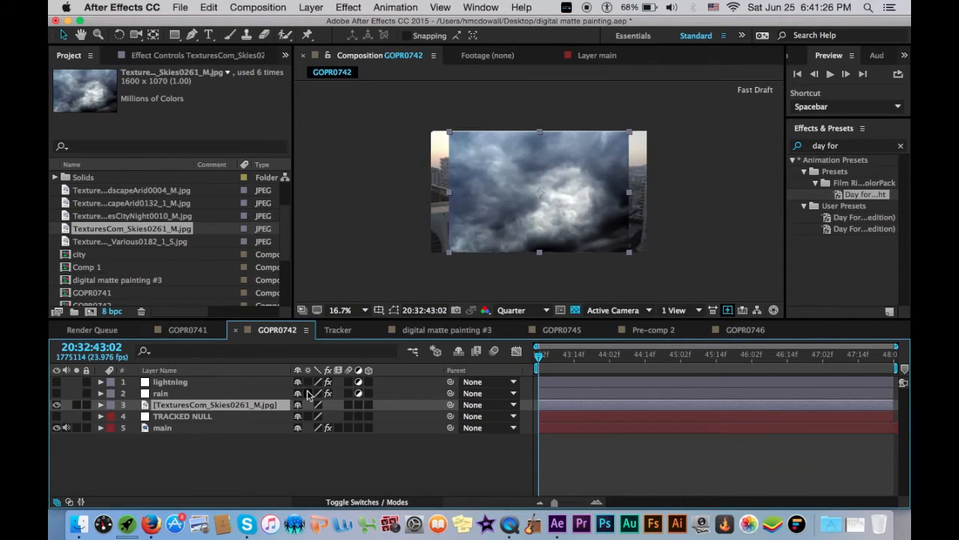
pyautogui.press('s')
pyautogui.moveTo(310, 416); pyautogui.dragTo(368, 424)
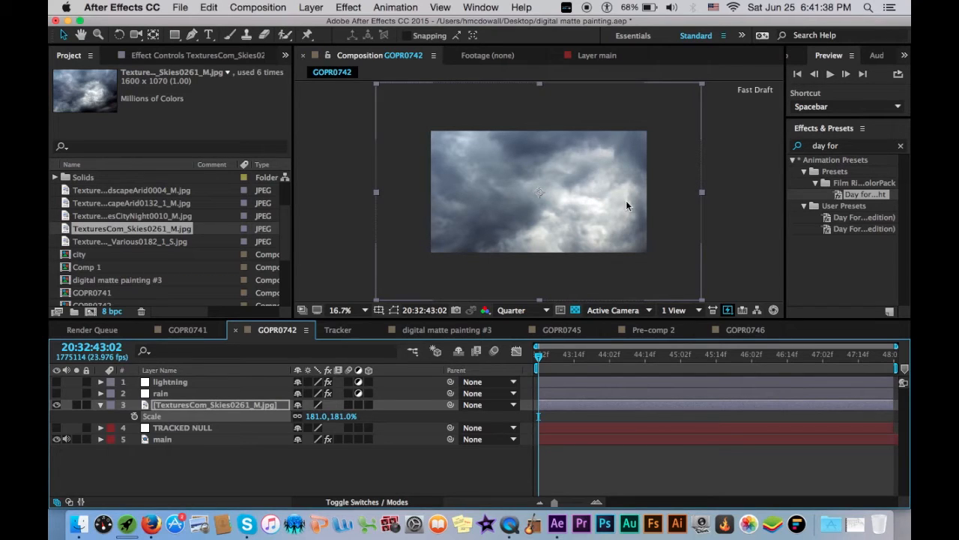
pyautogui.moveTo(627, 202); pyautogui.dragTo(499, 220)
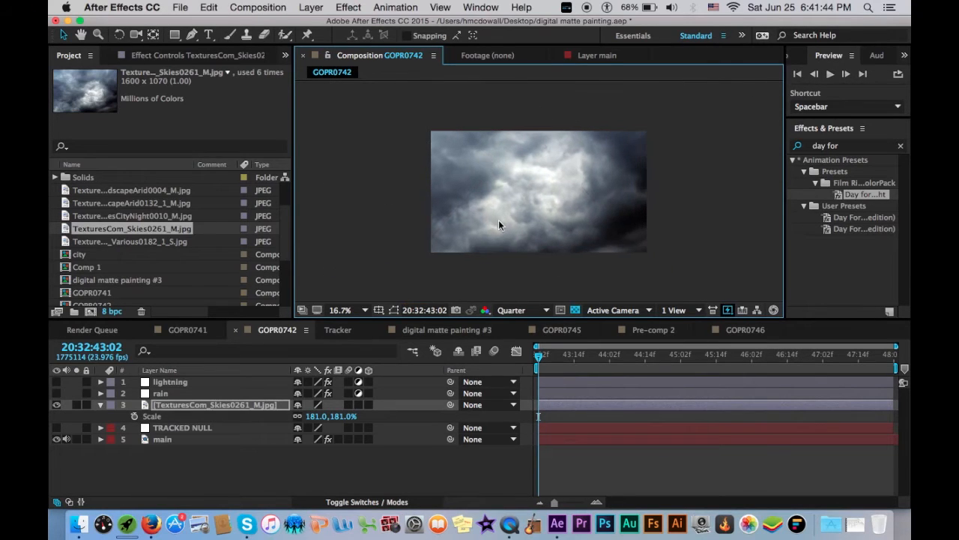
pyautogui.click(499, 222)
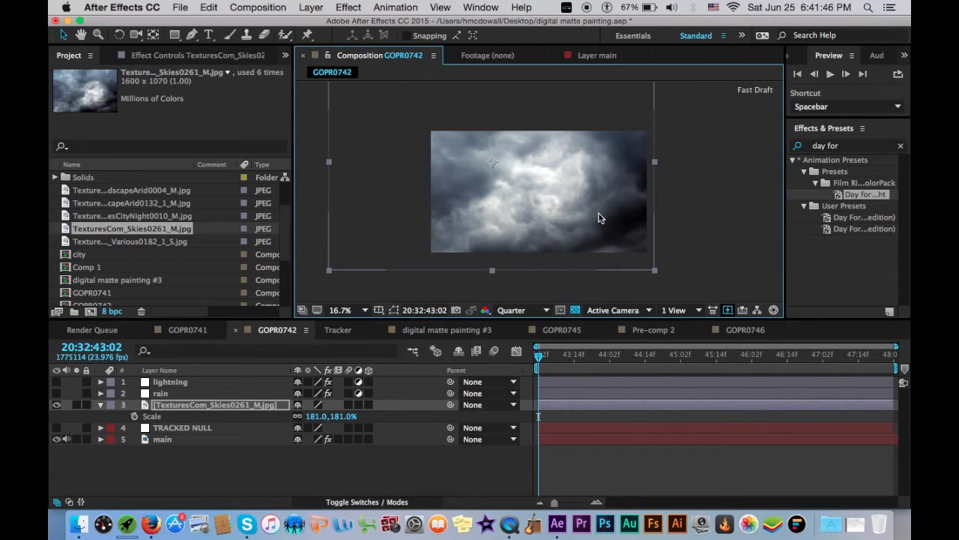
# Duplicate the sky texture layer and hide the upper copy.
pyautogui.click(268, 404)
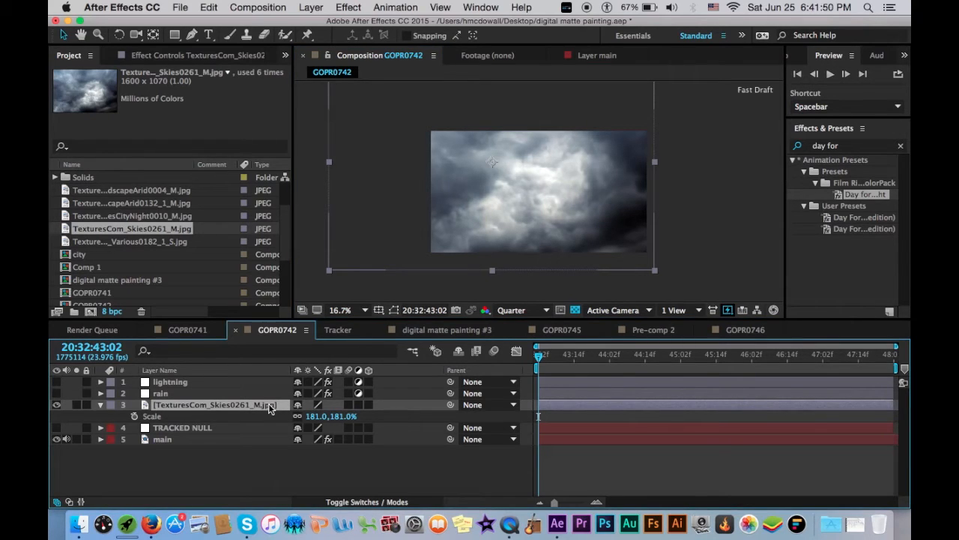
pyautogui.press('super+d')
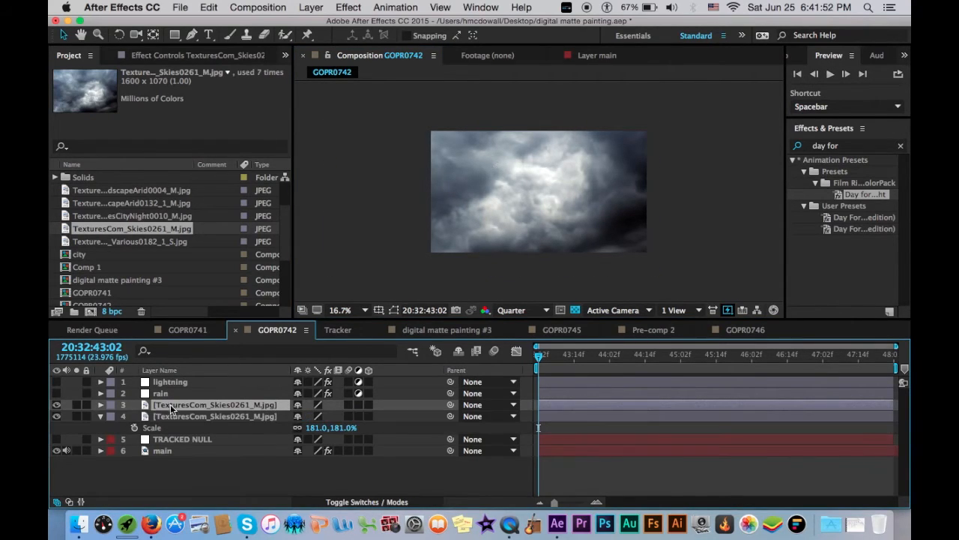
pyautogui.click(56, 405)
# Draw a closed Pen mask on the lower sky copy around the dark clouds at the frame's right side.
pyautogui.click(156, 415)
pyautogui.press('g')
pyautogui.click(643, 111)
pyautogui.click(593, 121)
pyautogui.click(582, 159)
pyautogui.click(557, 221)
pyautogui.click(533, 264)
pyautogui.click(638, 273)
pyautogui.click(708, 283)
pyautogui.click(743, 207)
pyautogui.moveTo(744, 138); pyautogui.dragTo(683, 116)
pyautogui.click(645, 111)
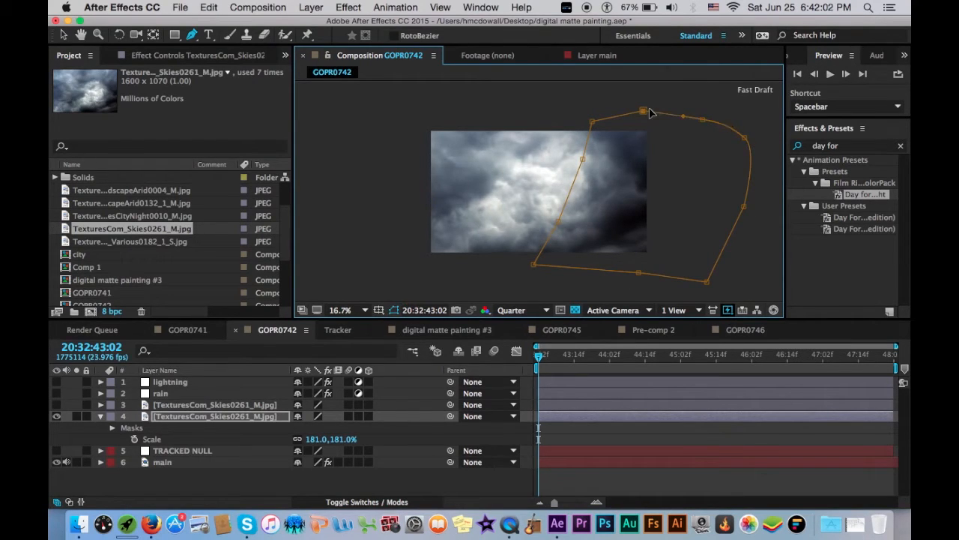
pyautogui.press('v')
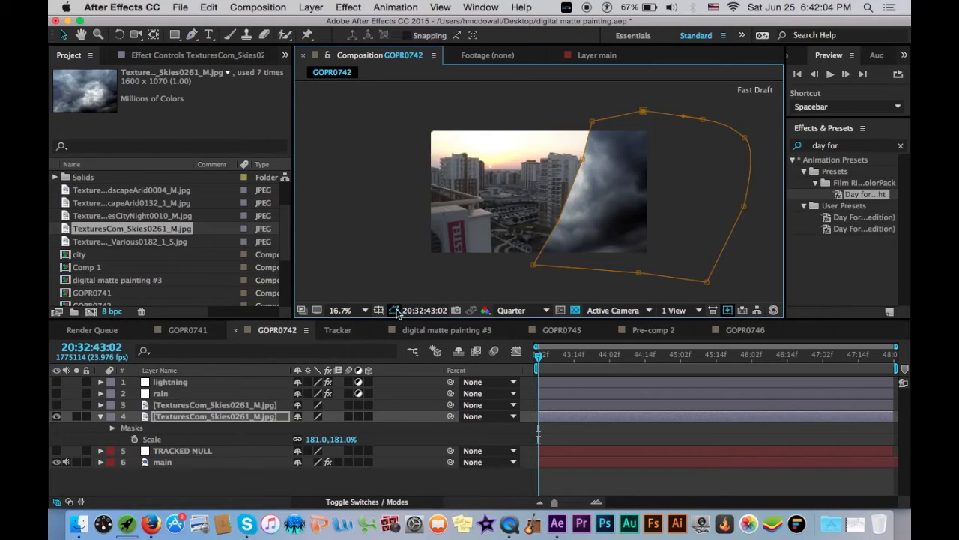
# Draw a closed curved mask around the left part of the upper sky copy, then show both masked copies together.
pyautogui.click(56, 416)
pyautogui.click(201, 404)
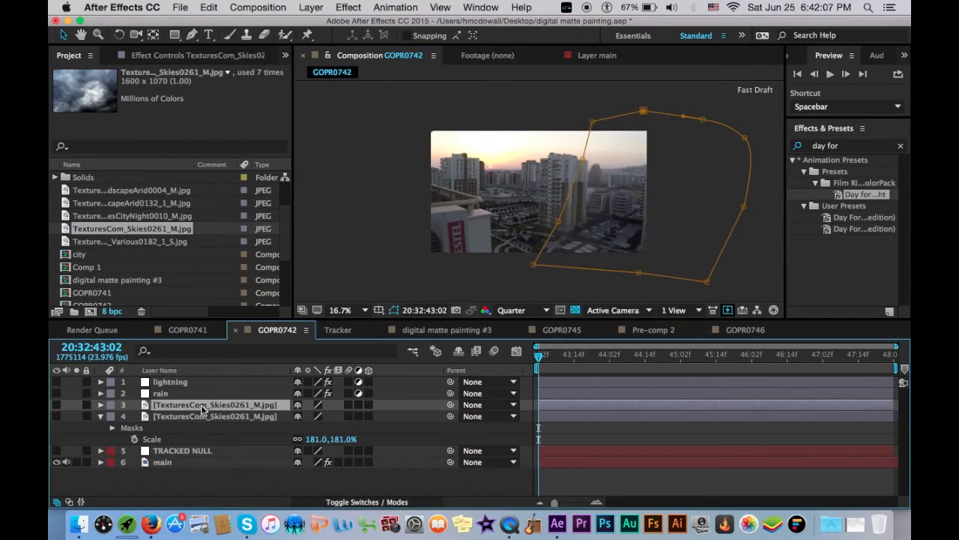
pyautogui.click(56, 404)
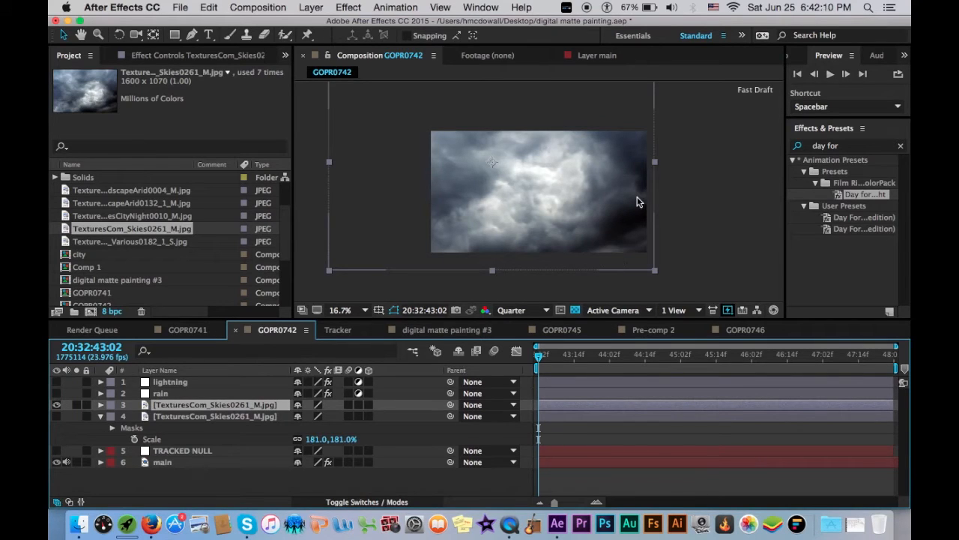
pyautogui.press('g')
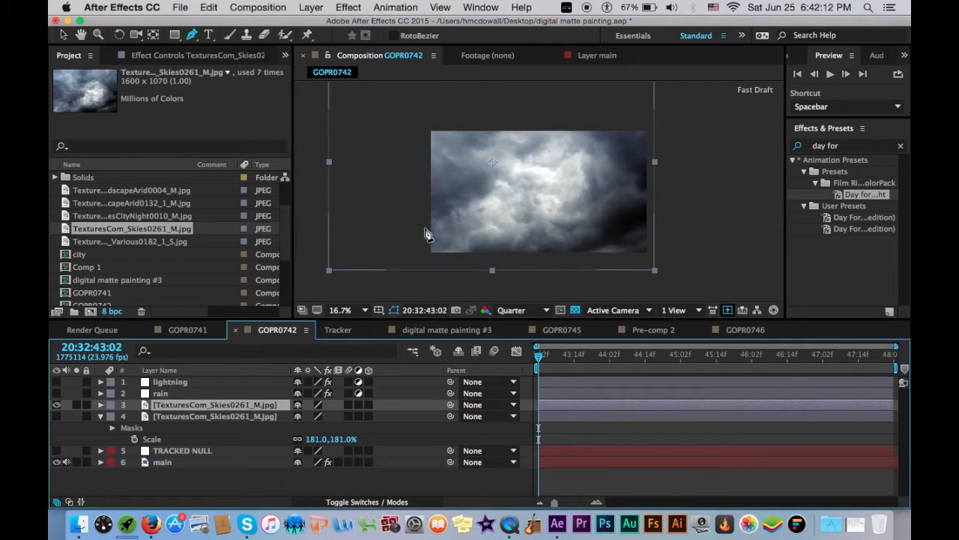
pyautogui.click(423, 230)
pyautogui.click(458, 222)
pyautogui.click(491, 214)
pyautogui.click(507, 173)
pyautogui.click(510, 178)
pyautogui.click(495, 117)
pyautogui.click(481, 116)
pyautogui.click(463, 115)
pyautogui.click(437, 115)
pyautogui.click(410, 116)
pyautogui.moveTo(409, 117); pyautogui.dragTo(347, 165)
pyautogui.moveTo(362, 202); pyautogui.dragTo(368, 214)
pyautogui.click(402, 231)
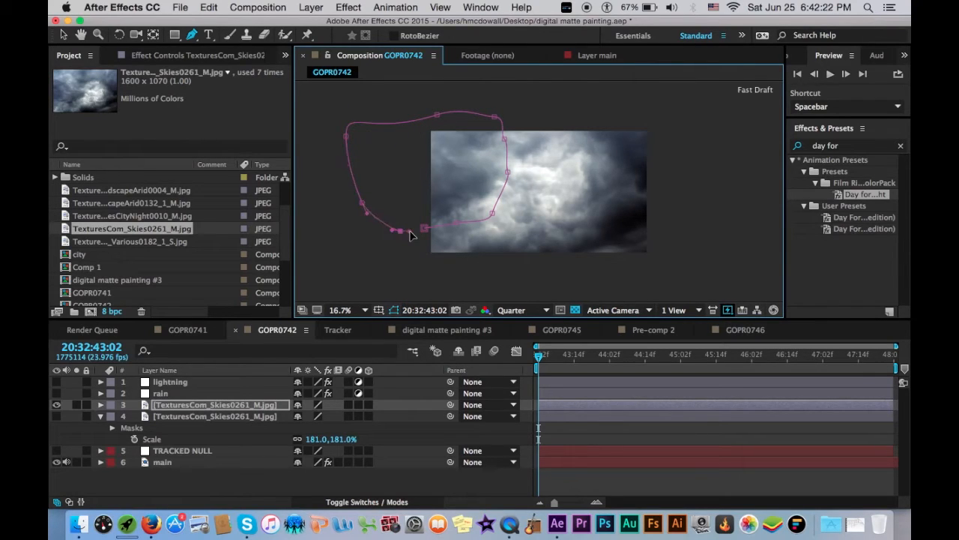
pyautogui.click(424, 227)
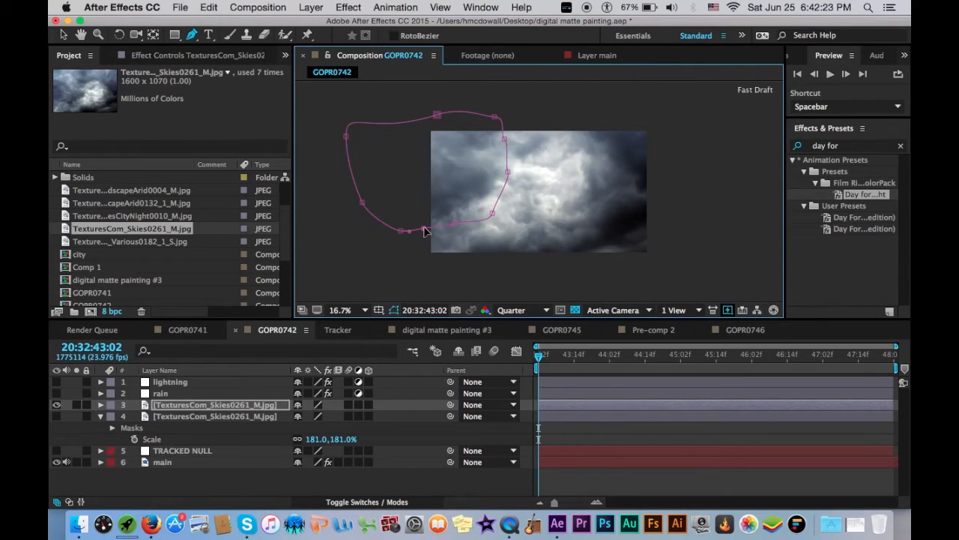
pyautogui.press('v')
pyautogui.click(57, 417)
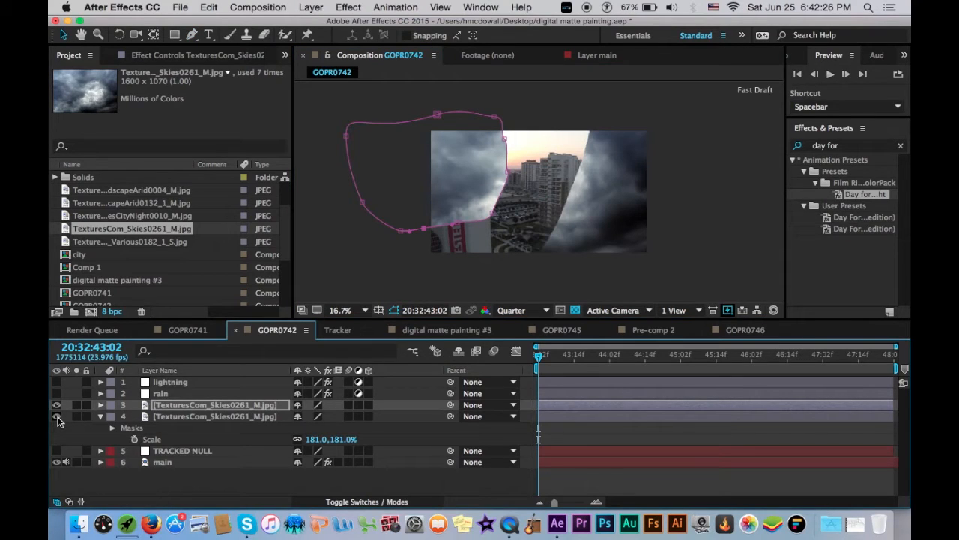
# Duplicate the left sky piece and move the duplicate's mask down and right onto the brighter central clouds.
pyautogui.click(157, 409)
pyautogui.press('super+d')
pyautogui.press('m')
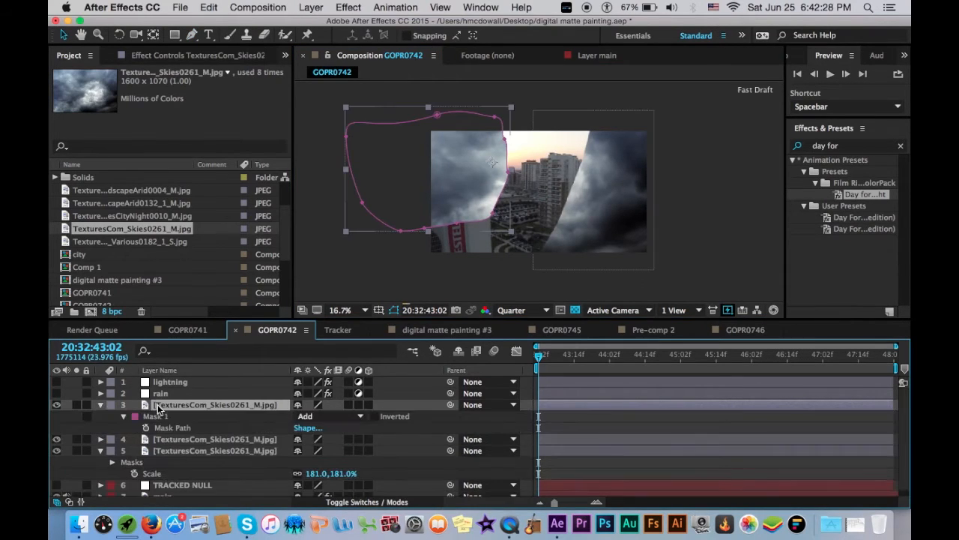
pyautogui.click(169, 417)
pyautogui.press('Delete')
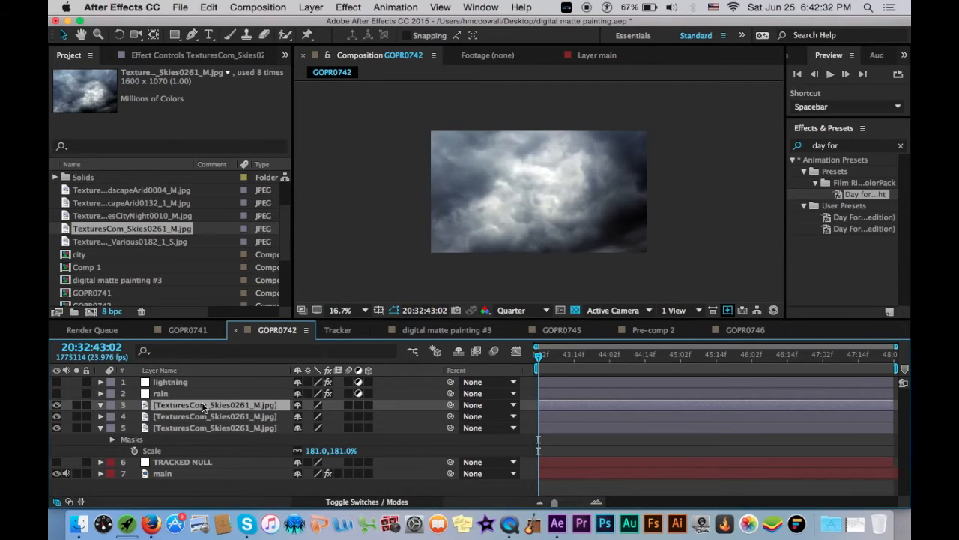
pyautogui.press('super+v')
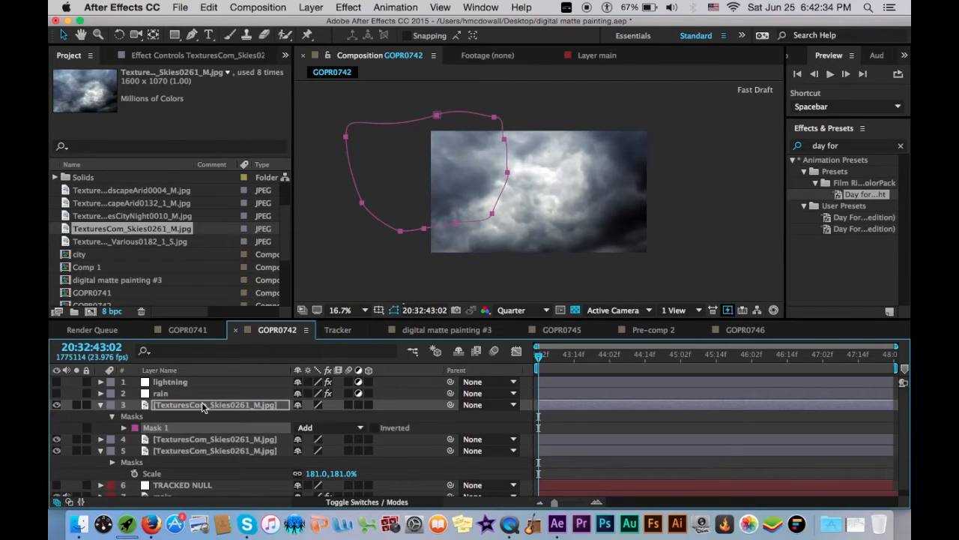
pyautogui.moveTo(490, 217); pyautogui.dragTo(529, 237)
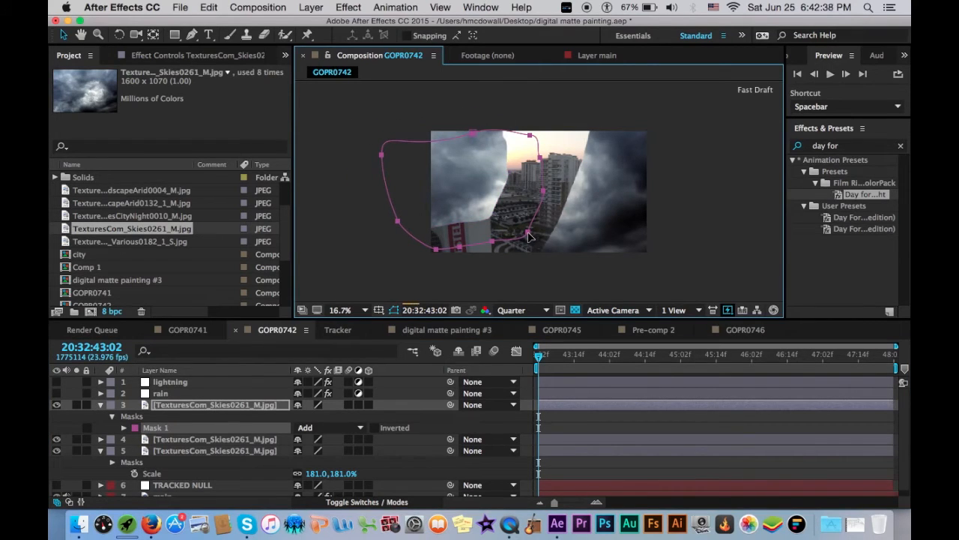
pyautogui.moveTo(528, 233); pyautogui.dragTo(544, 245)
# Scale down the new sky piece, rotate it to -42°, and place it over the frame's lower-left area.
pyautogui.press('s')
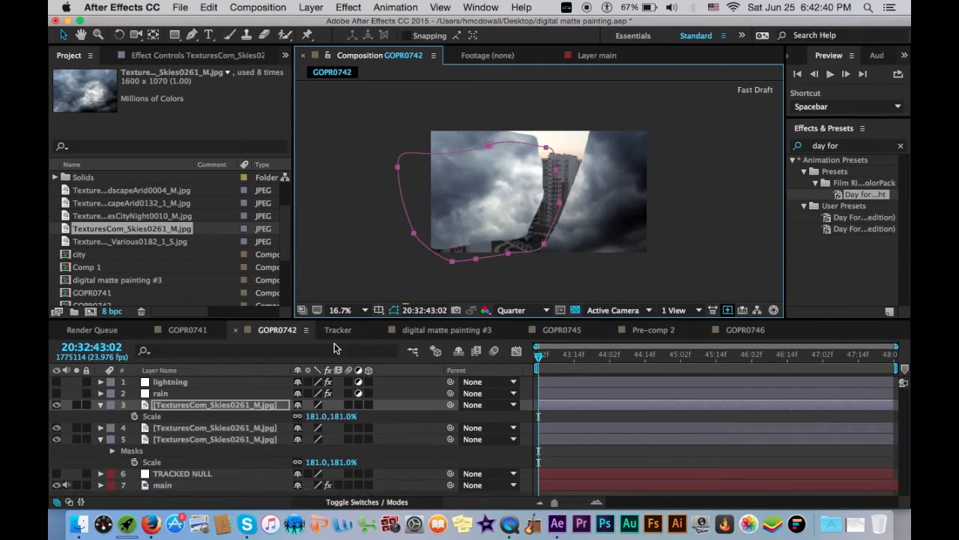
pyautogui.moveTo(312, 414); pyautogui.dragTo(291, 409)
pyautogui.press('r')
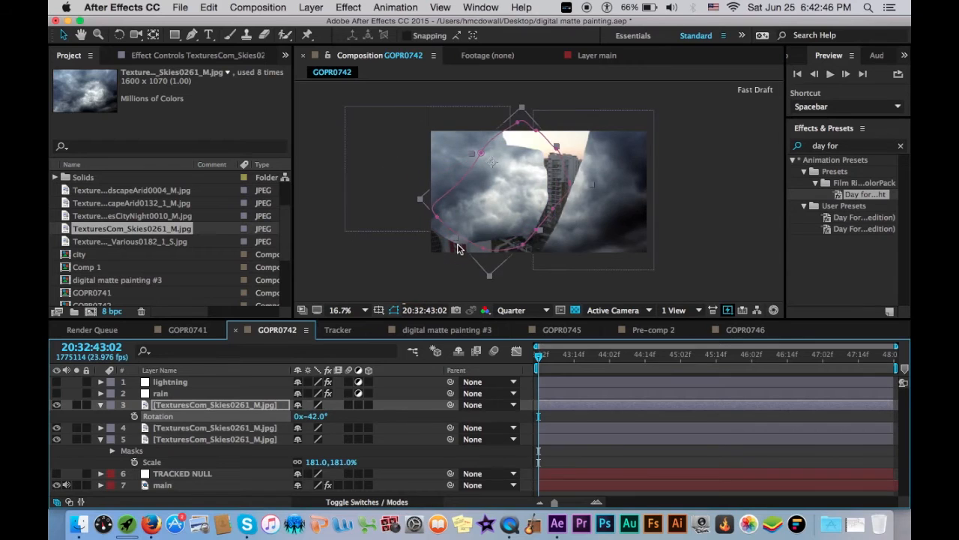
pyautogui.moveTo(515, 190); pyautogui.dragTo(466, 252)
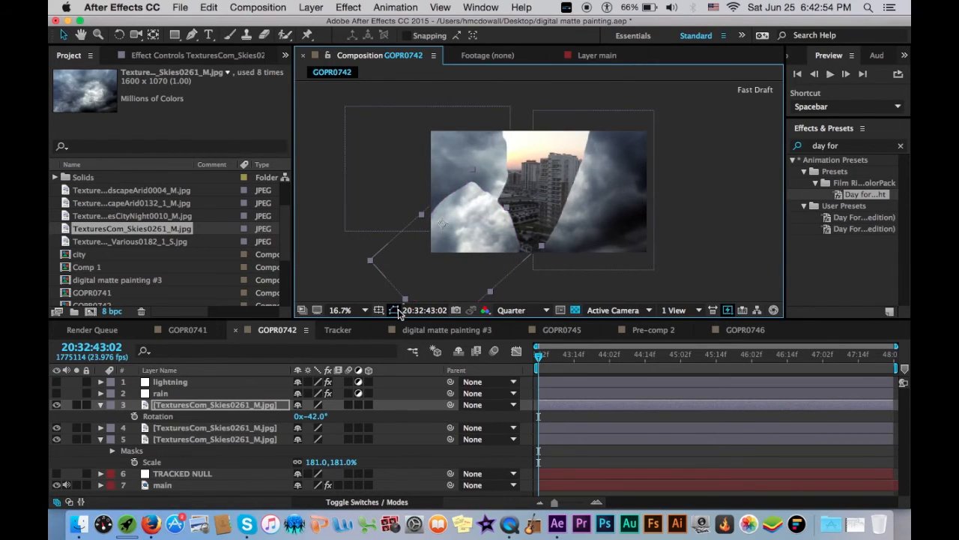
# Duplicate the right sky piece, shrink and rotate the copy to -91°, and place it over the gap at the frame's top centre.
pyautogui.click(248, 441)
pyautogui.press('super+d')
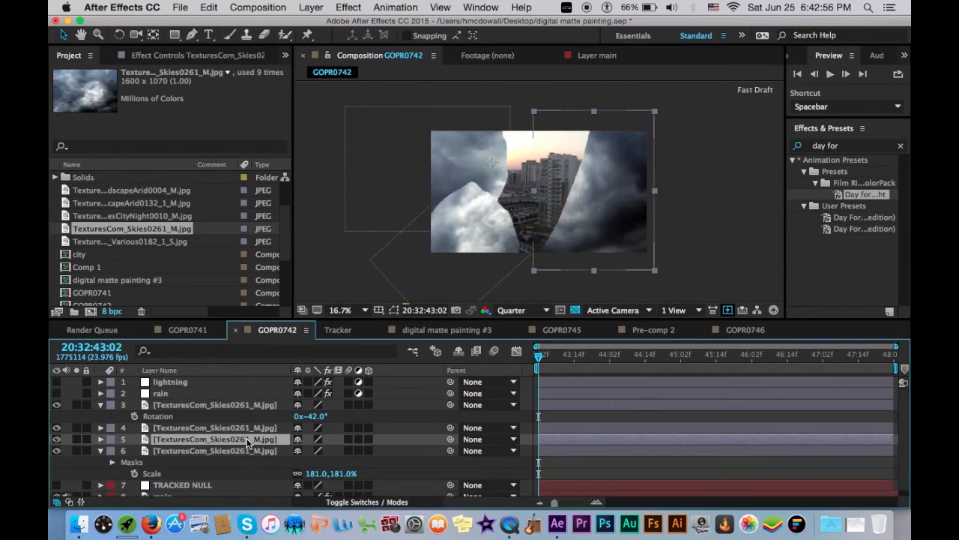
pyautogui.press('s')
pyautogui.moveTo(305, 450); pyautogui.dragTo(248, 444)
pyautogui.press('r')
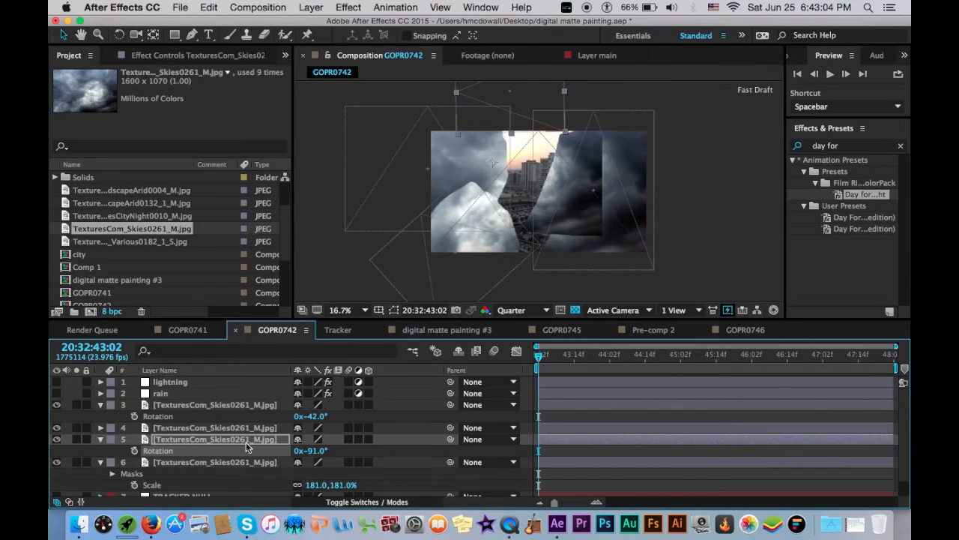
pyautogui.moveTo(521, 93); pyautogui.dragTo(541, 161)
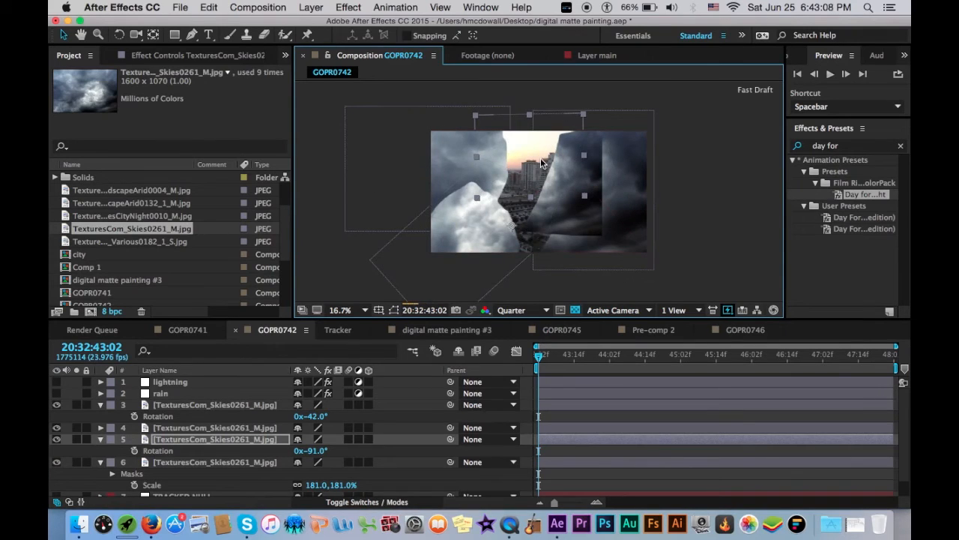
pyautogui.moveTo(541, 159); pyautogui.dragTo(555, 159)
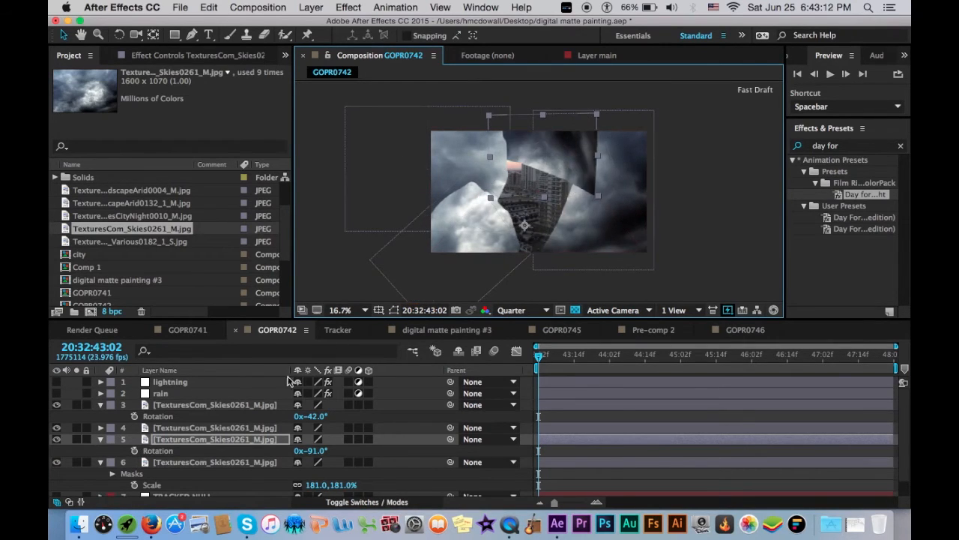
# Duplicate the sky piece rotated to -42° and move the copy over the uncovered buildings in the frame's centre.
pyautogui.click(244, 405)
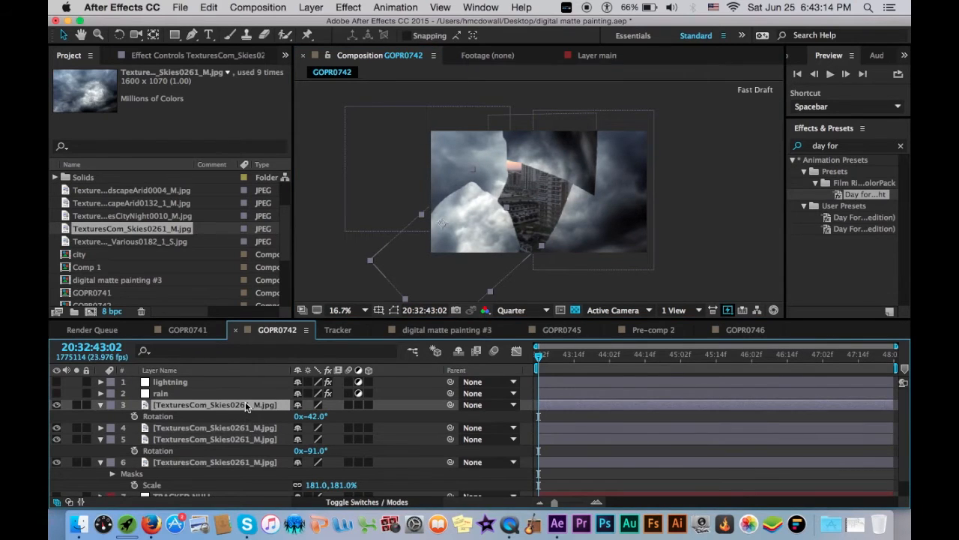
pyautogui.press('super+d')
pyautogui.moveTo(491, 222); pyautogui.dragTo(554, 191)
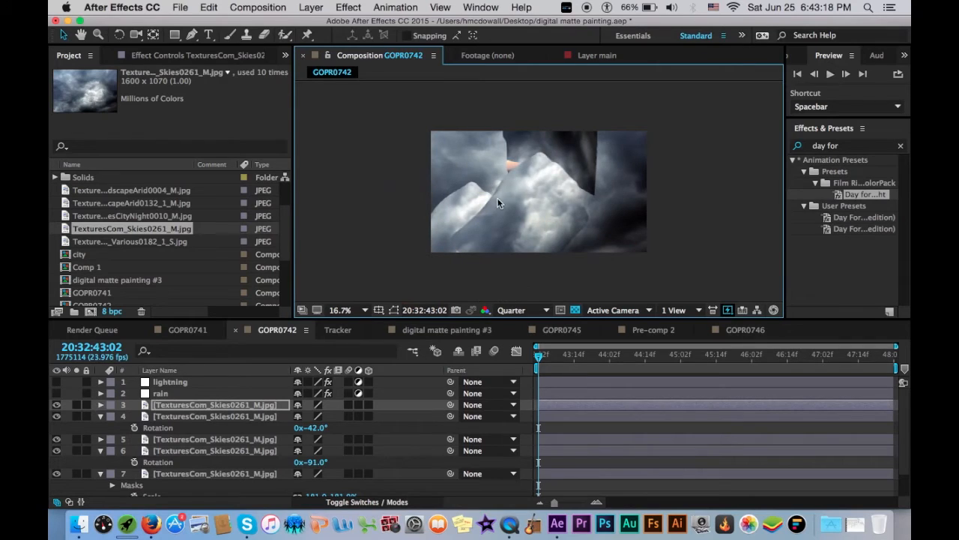
pyautogui.moveTo(491, 186); pyautogui.dragTo(483, 172)
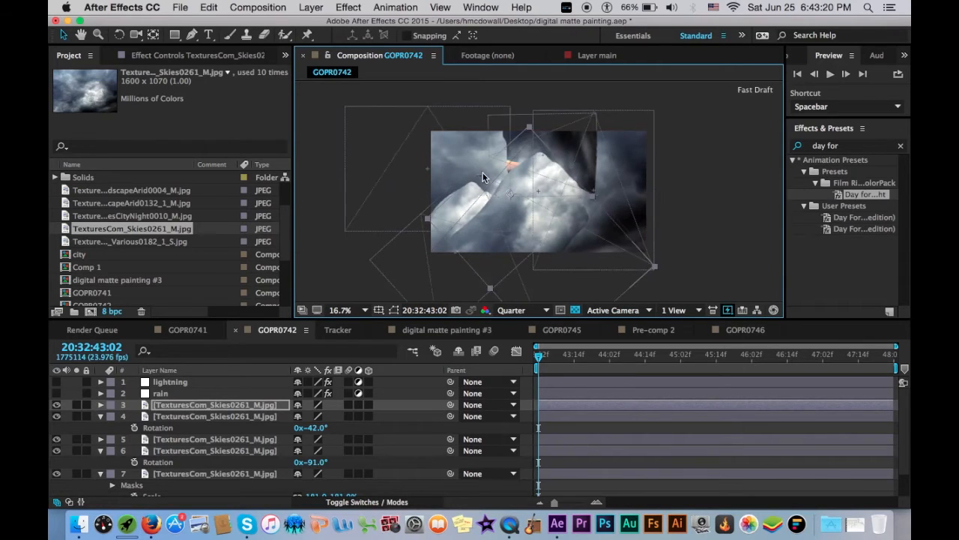
# Scale the central sky piece to 125.0, 226.5% and collapse the sky layers' properties.
pyautogui.press('s')
pyautogui.moveTo(307, 421); pyautogui.dragTo(288, 422)
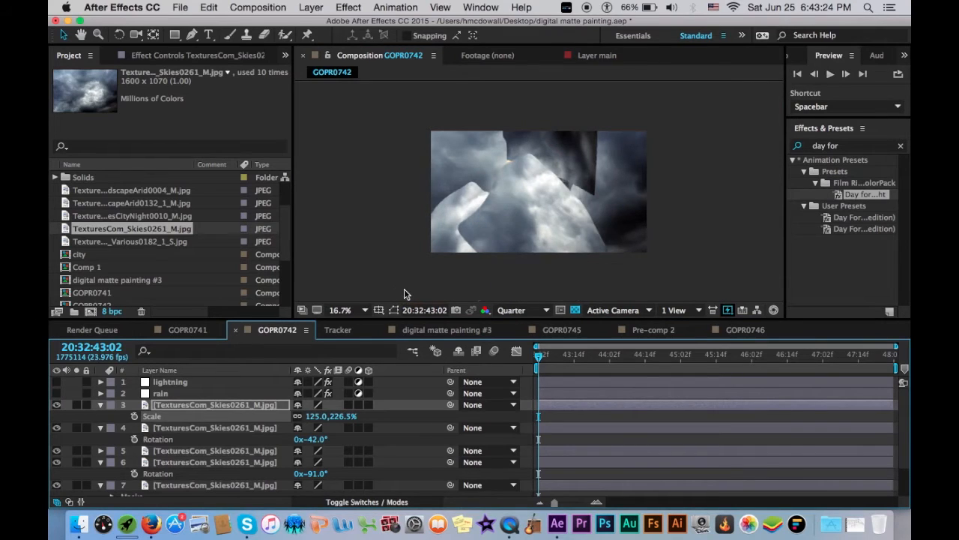
pyautogui.click(101, 405)
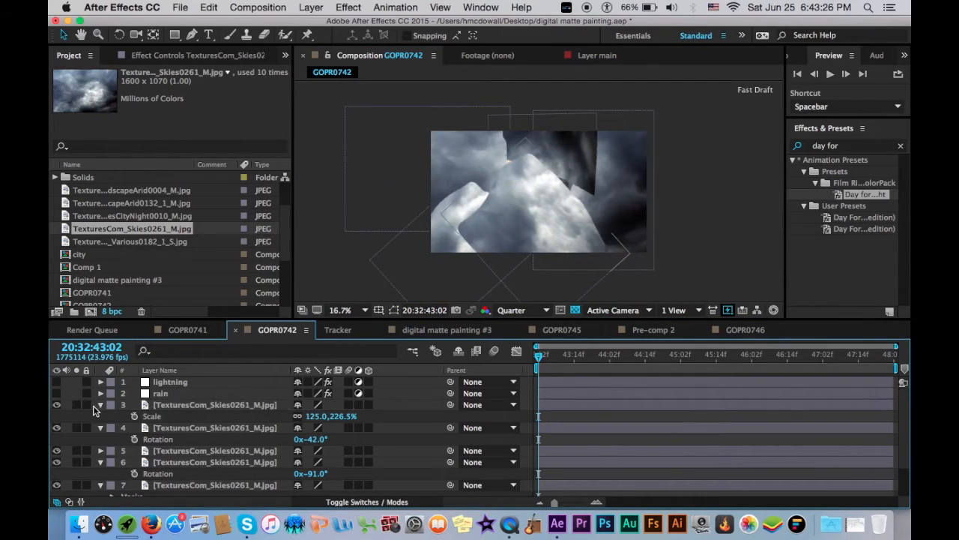
pyautogui.click(100, 416)
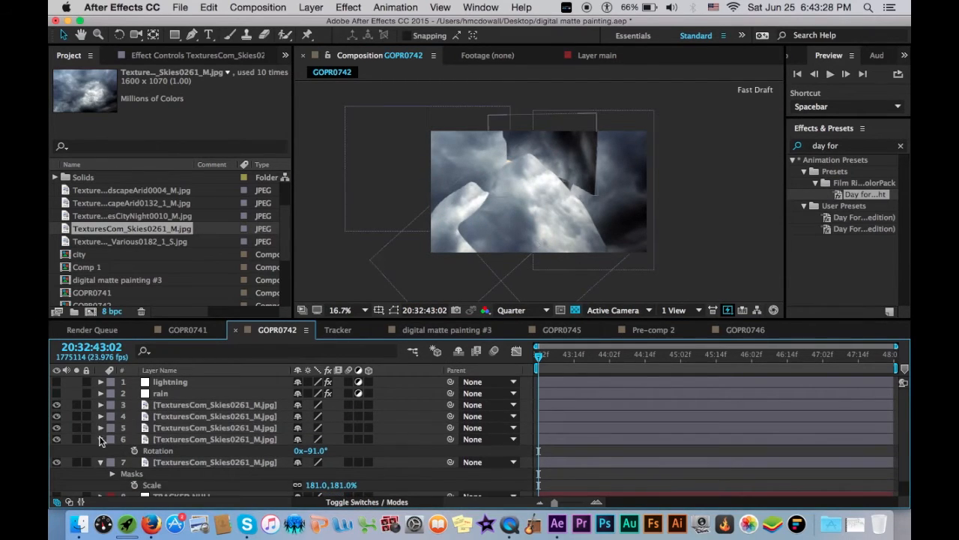
pyautogui.click(100, 440)
# Solo the right sky piece and set its mask feather to 20 pixels.
pyautogui.click(163, 450)
pyautogui.press('f')
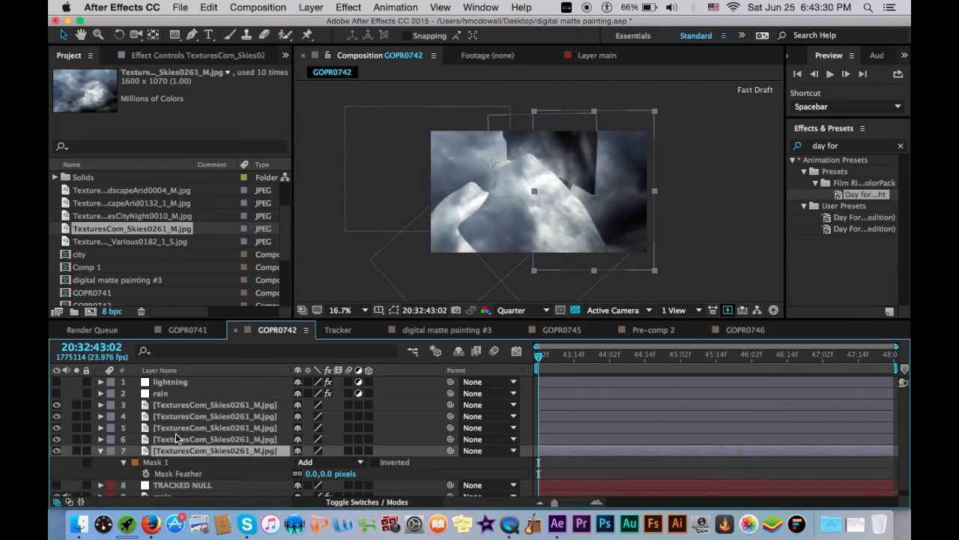
pyautogui.click(78, 450)
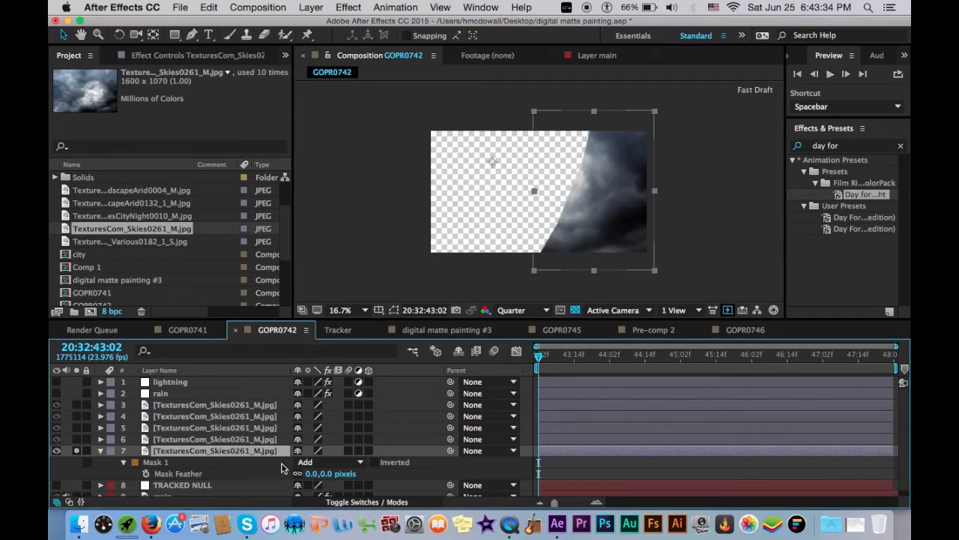
pyautogui.click(313, 473)
pyautogui.press('Return')
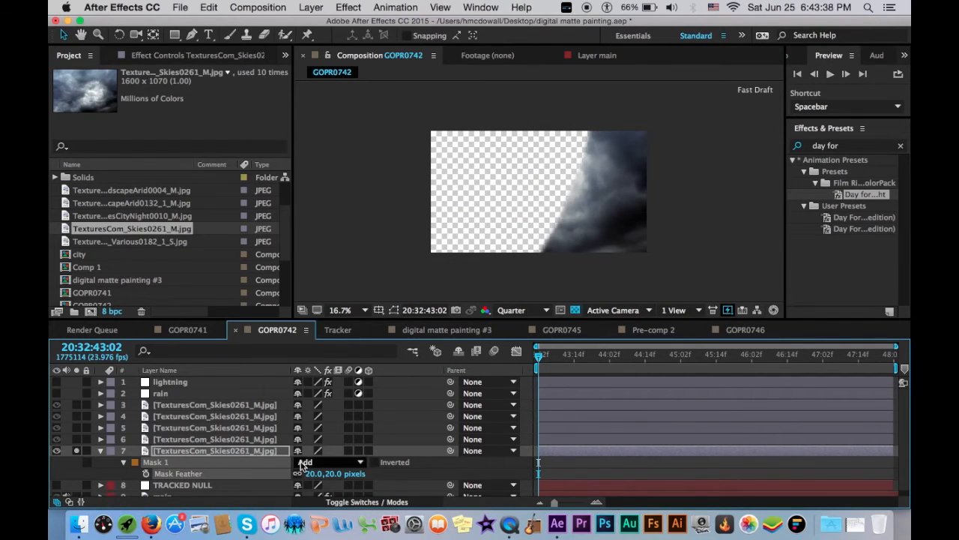
# Solo the top-centre sky piece along with the right one and set its mask feather to 20 pixels.
pyautogui.click(275, 440)
pyautogui.click(77, 439)
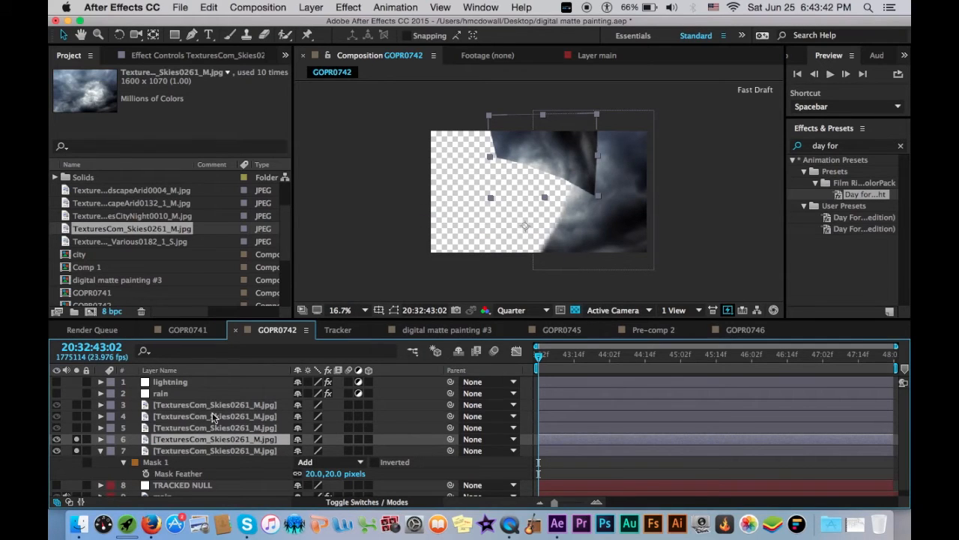
pyautogui.press('f')
pyautogui.click(310, 462)
pyautogui.write('10')
pyautogui.press('Return')
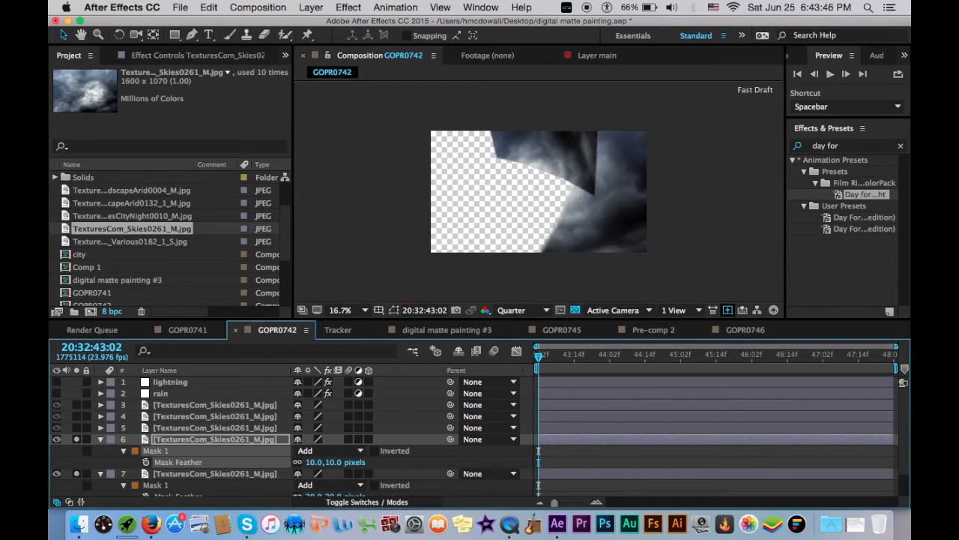
pyautogui.click(315, 463)
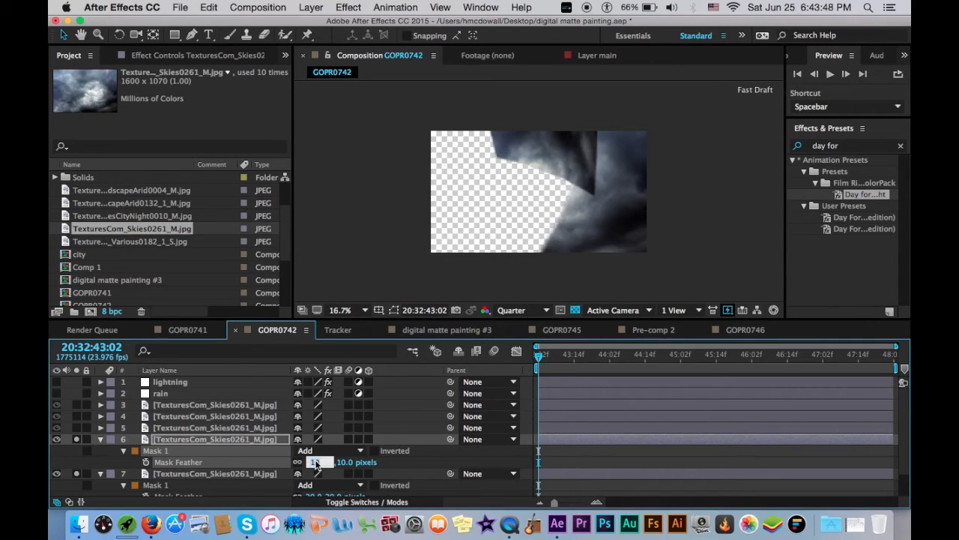
pyautogui.press('Return')
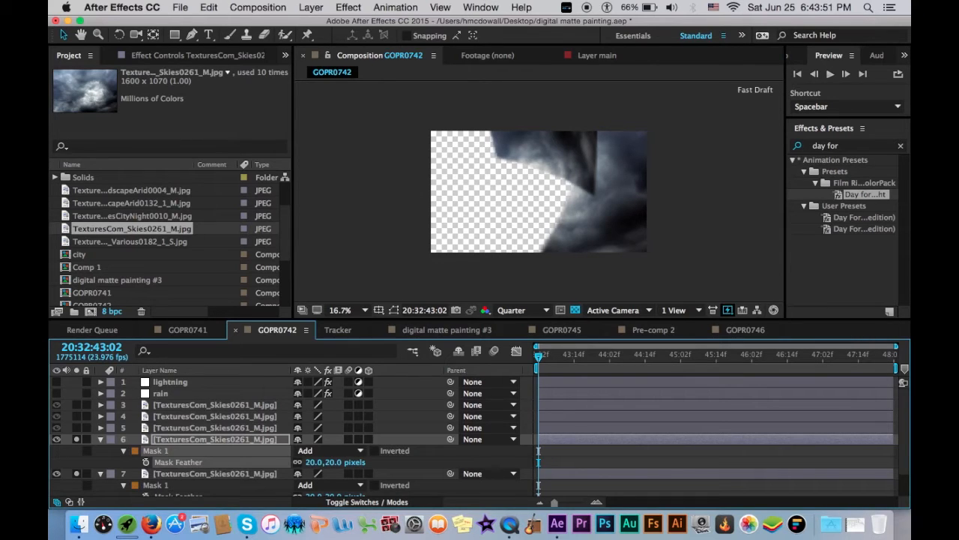
# Move the right sky piece above the top-centre piece in the layer order.
pyautogui.click(100, 439)
pyautogui.click(159, 450)
pyautogui.moveTo(159, 453); pyautogui.dragTo(166, 438)
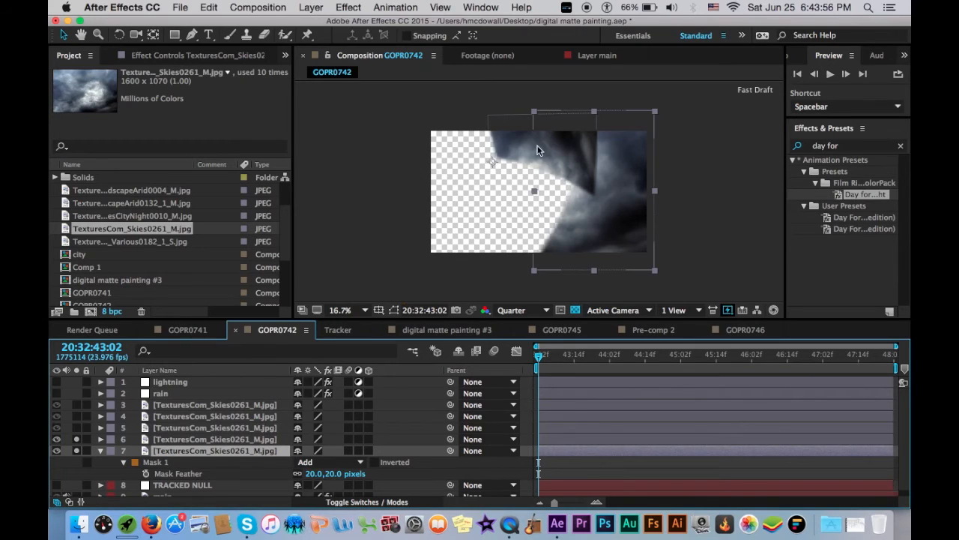
pyautogui.moveTo(229, 453); pyautogui.dragTo(235, 440)
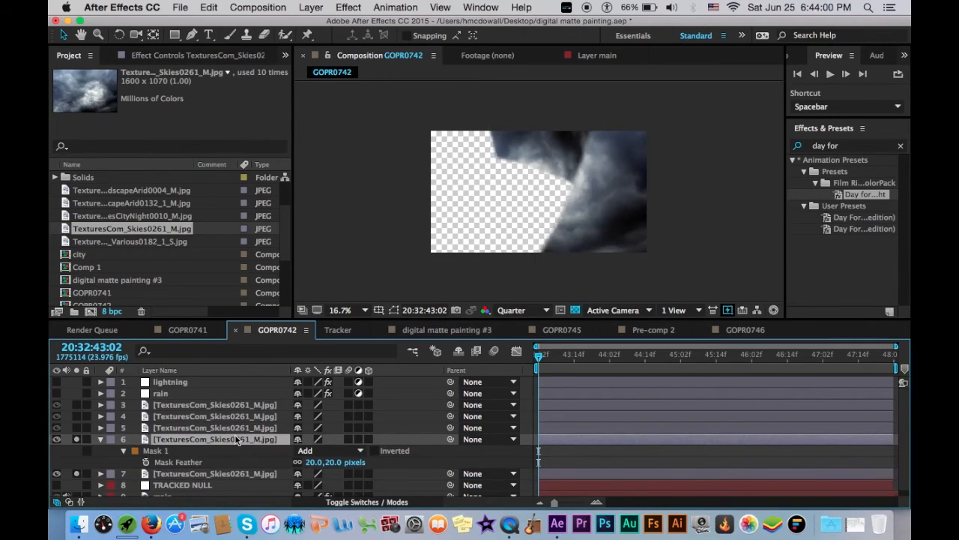
# Solo the left sky piece as well and feather its mask by 20 pixels.
pyautogui.click(75, 427)
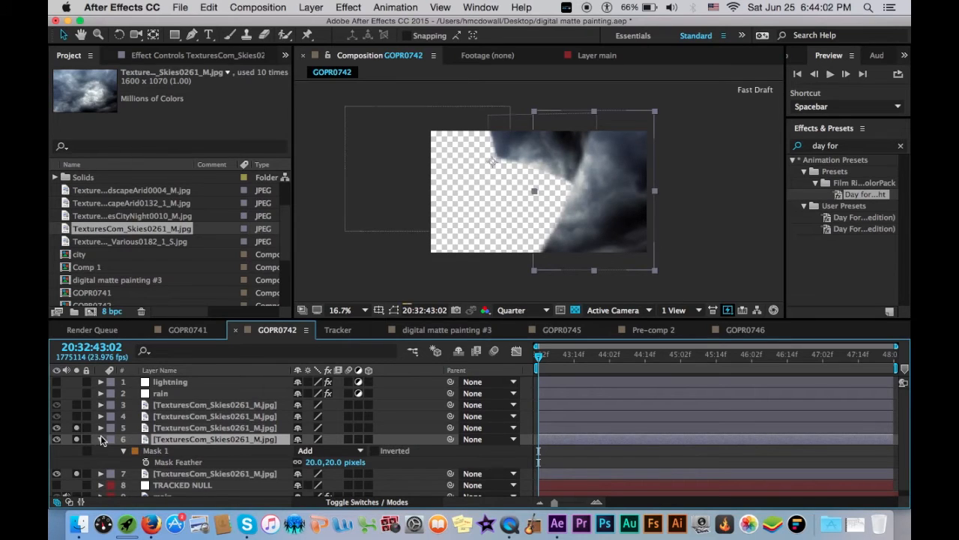
pyautogui.click(100, 439)
pyautogui.click(193, 427)
pyautogui.press('f')
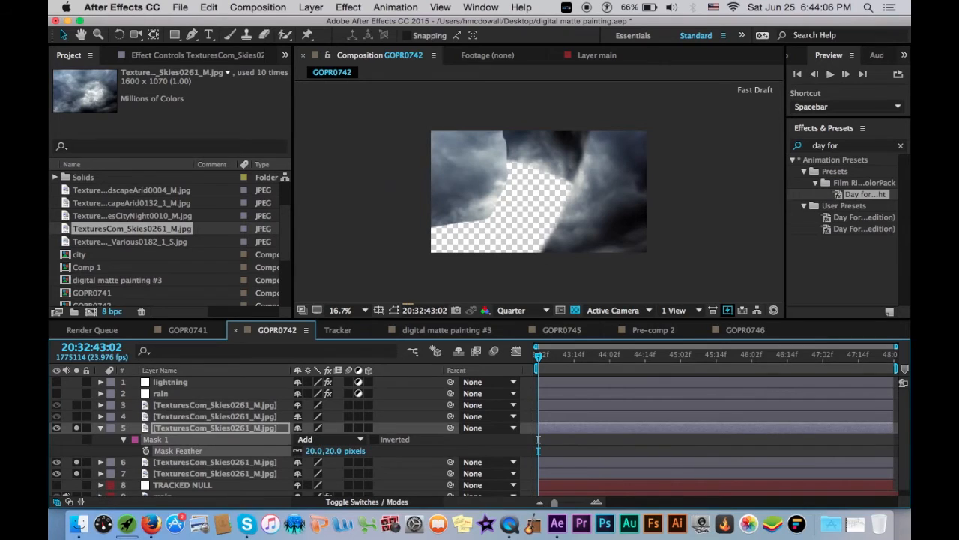
pyautogui.click(100, 428)
# Solo the lower-left sky piece with a 20-pixel mask feather and place it beneath the left sky piece.
pyautogui.click(169, 416)
pyautogui.press('f')
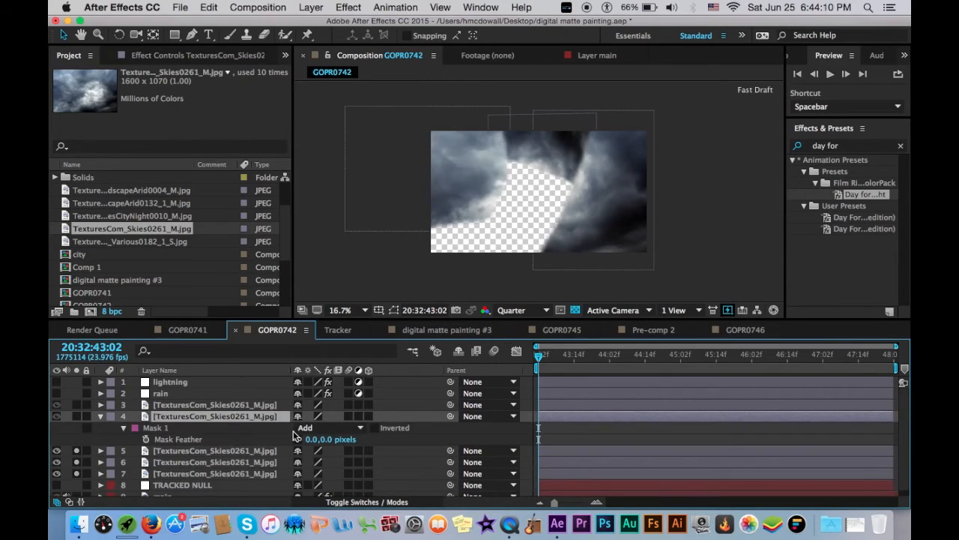
pyautogui.click(314, 439)
pyautogui.write('20')
pyautogui.press('Return')
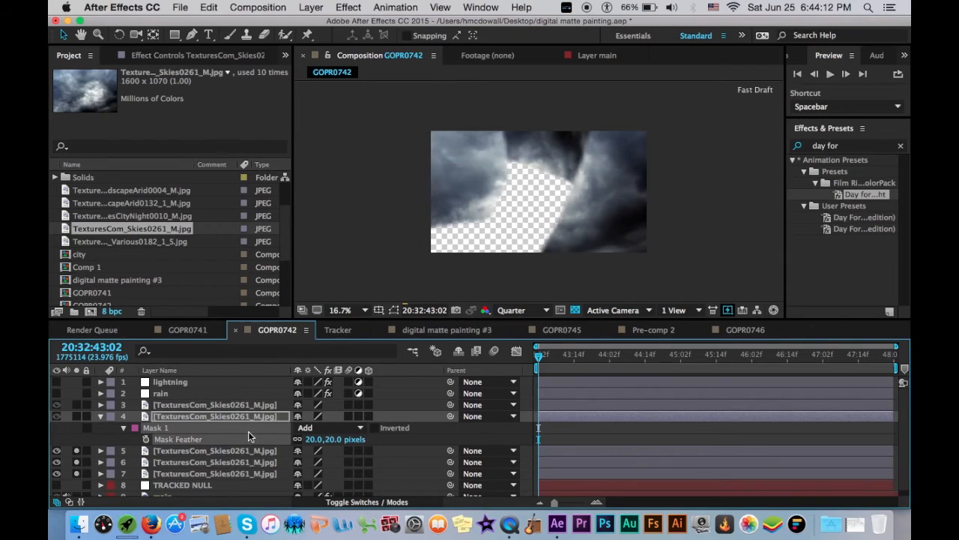
pyautogui.click(76, 417)
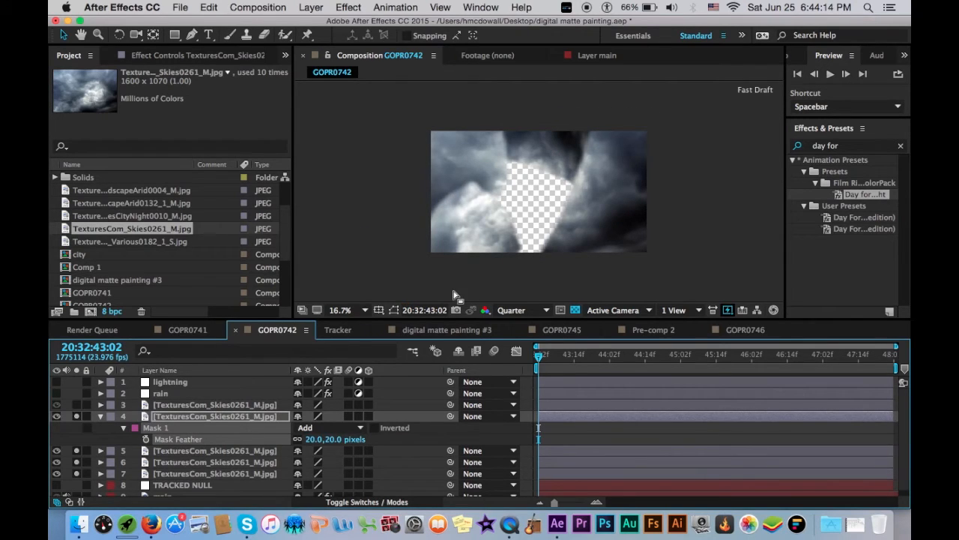
pyautogui.moveTo(213, 416); pyautogui.dragTo(213, 457)
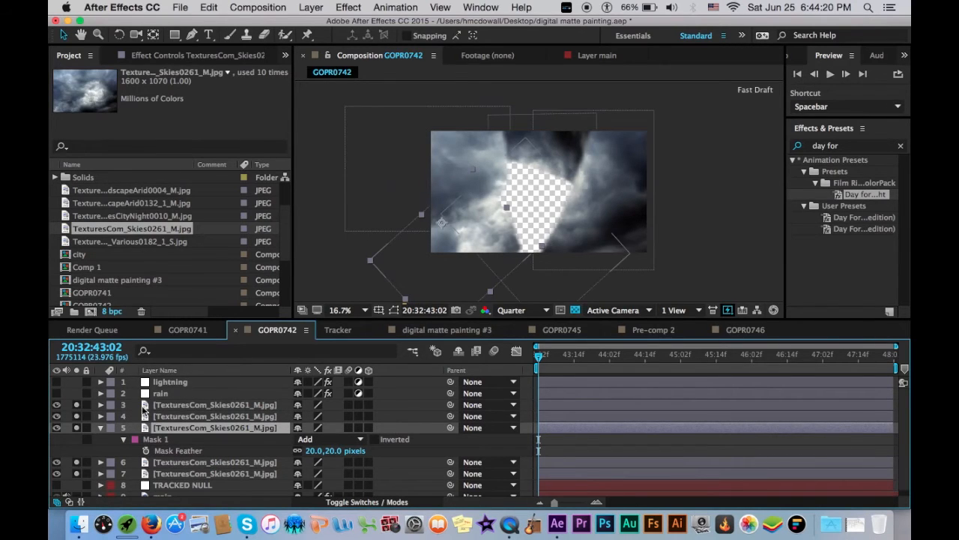
# Set the central sky piece's mask feather to 30 pixels and move the layer below TRACKED NULL.
pyautogui.click(174, 405)
pyautogui.press('f')
pyautogui.click(315, 426)
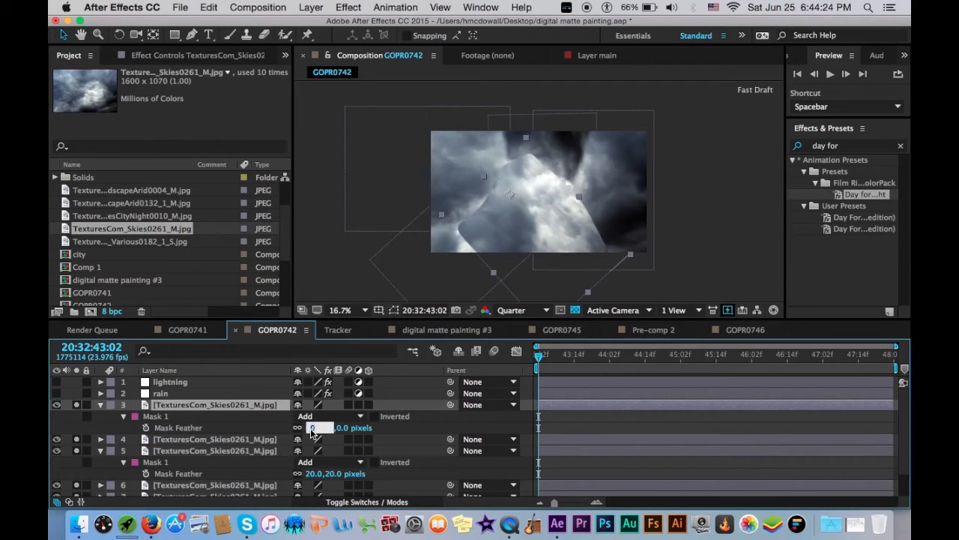
pyautogui.write('30')
pyautogui.press('Return')
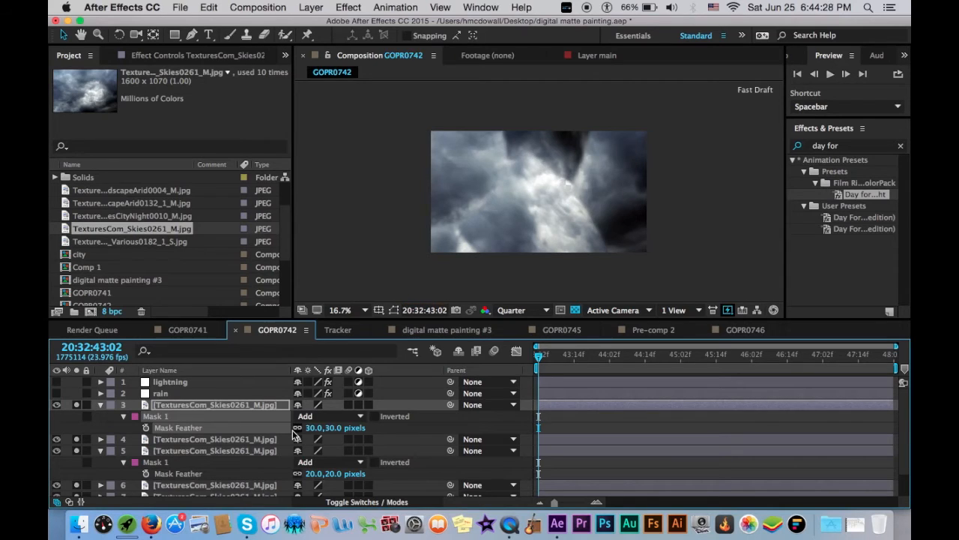
pyautogui.moveTo(236, 404); pyautogui.dragTo(249, 495)
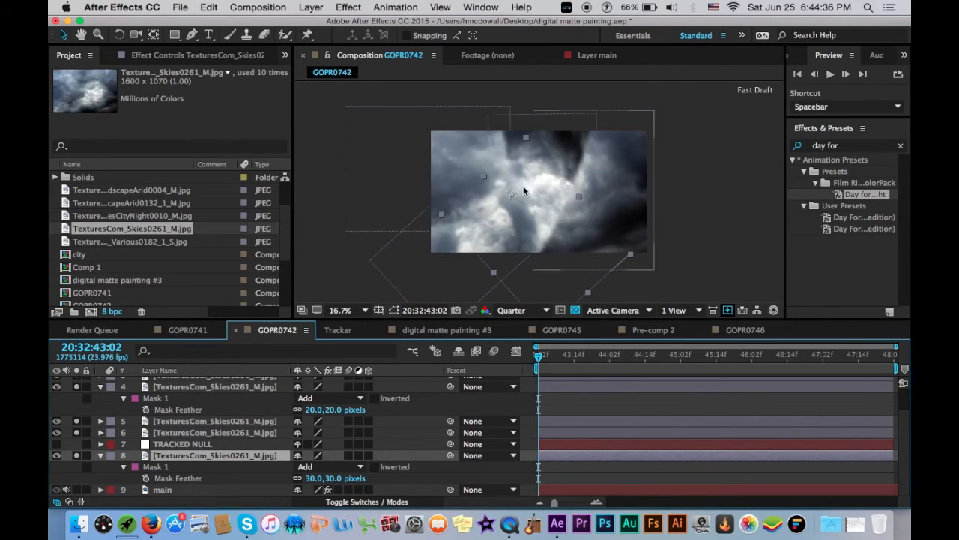
pyautogui.click(100, 386)
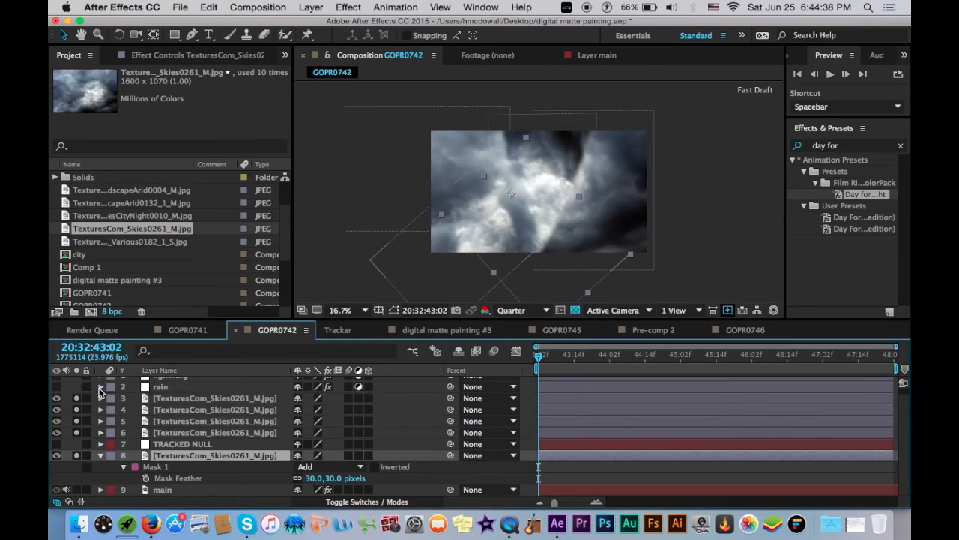
pyautogui.click(101, 455)
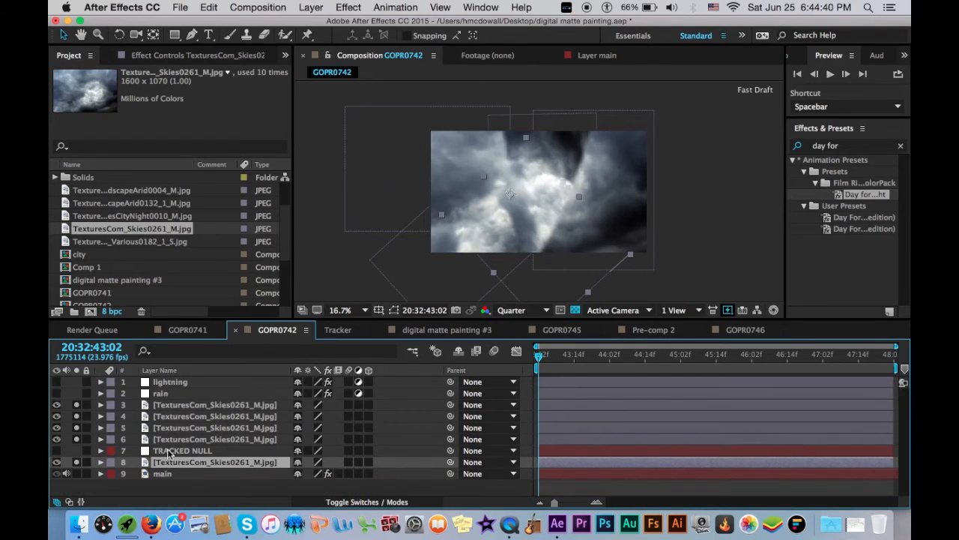
# Pre-compose the four sky layers above TRACKED NULL, moving all attributes into the new composition.
pyautogui.click(172, 439)
pyautogui.keyDown('shift'); pyautogui.click(162, 407); pyautogui.keyUp('shift')
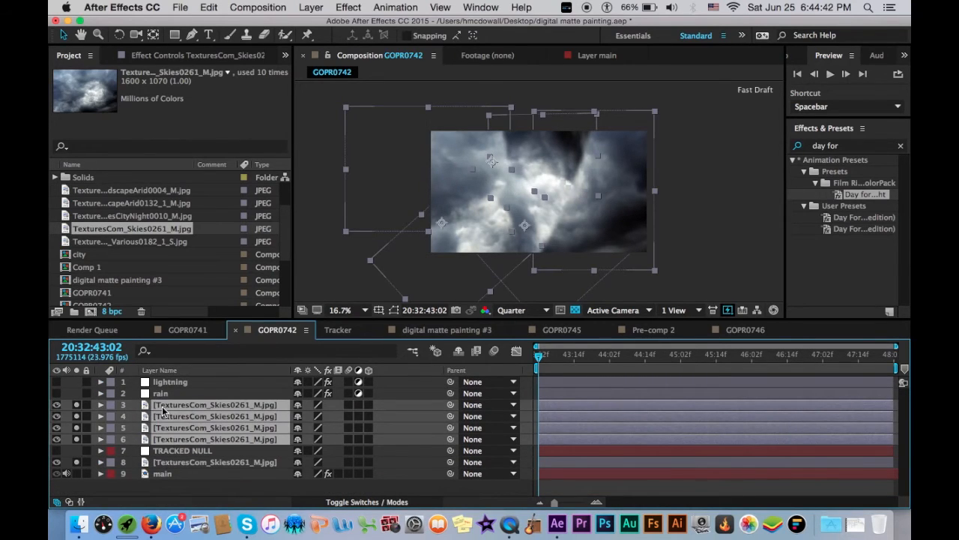
pyautogui.press('super+shift+c')
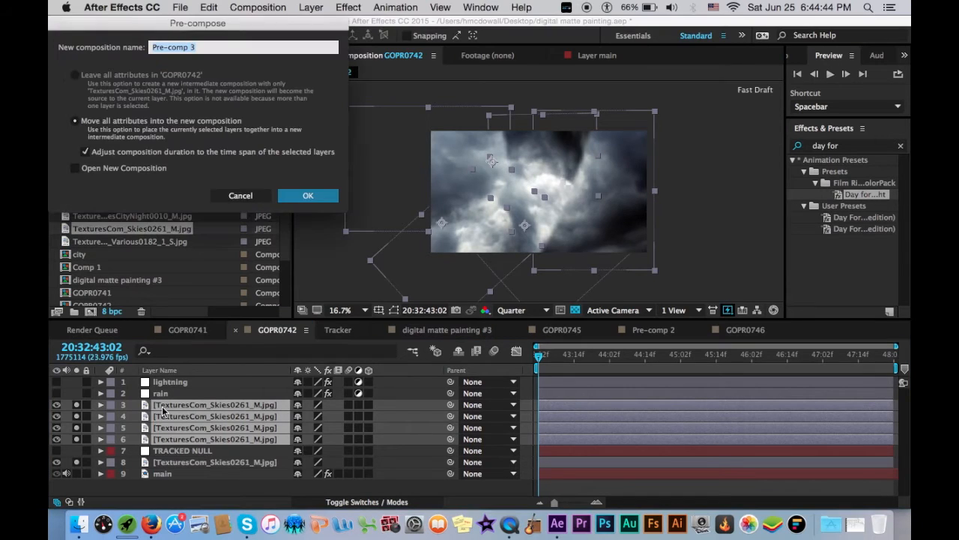
pyautogui.press('Return')
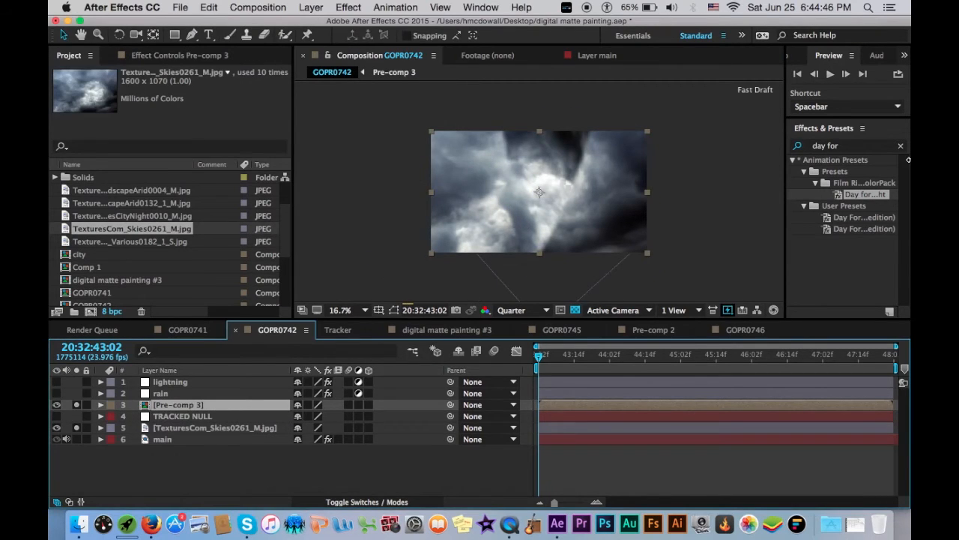
# Find the Tint effect and apply it to the pre-composed sky layer.
pyautogui.click(900, 145)
pyautogui.write('tint')
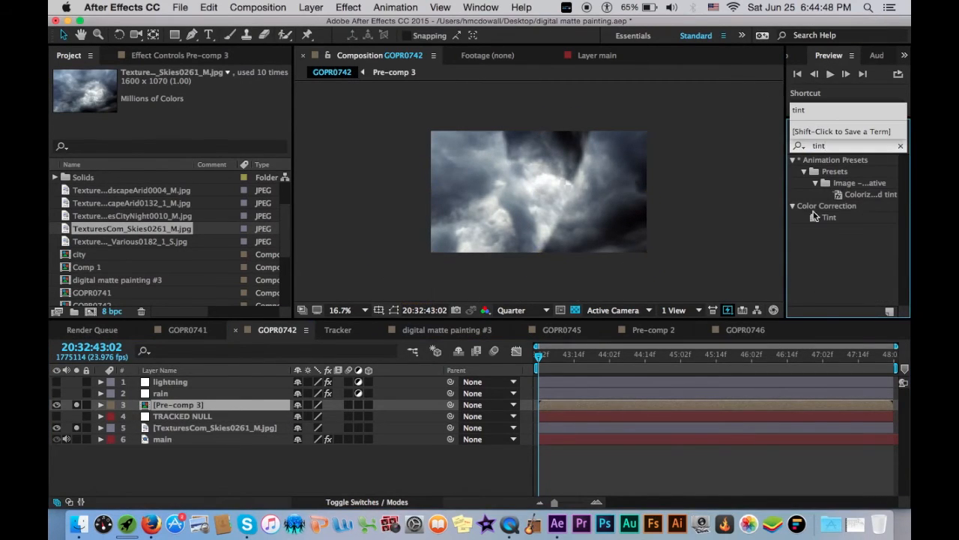
pyautogui.doubleClick(817, 217)
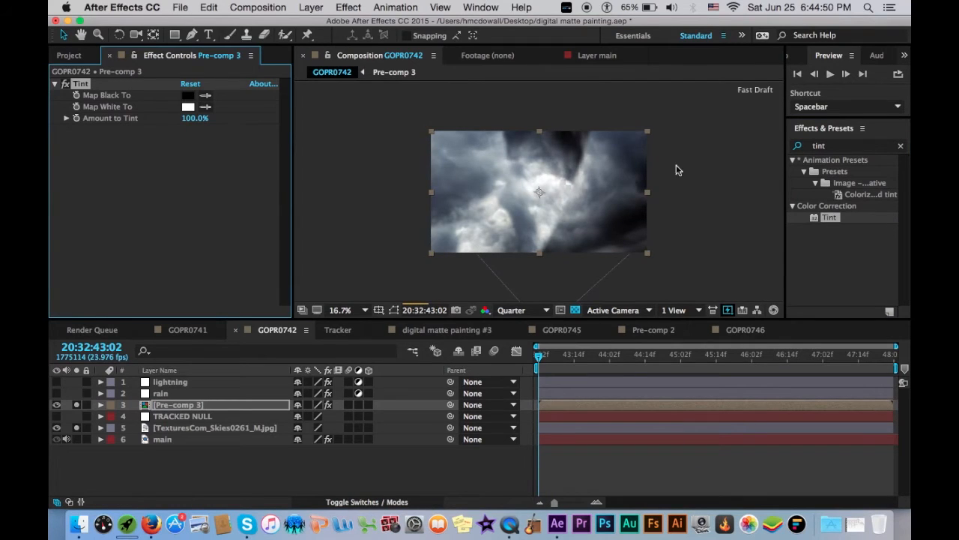
# Try black as the Tint effect's Map White To colour, and set it back to white.
pyautogui.click(187, 107)
pyautogui.moveTo(402, 303); pyautogui.dragTo(266, 420)
pyautogui.press('Return')
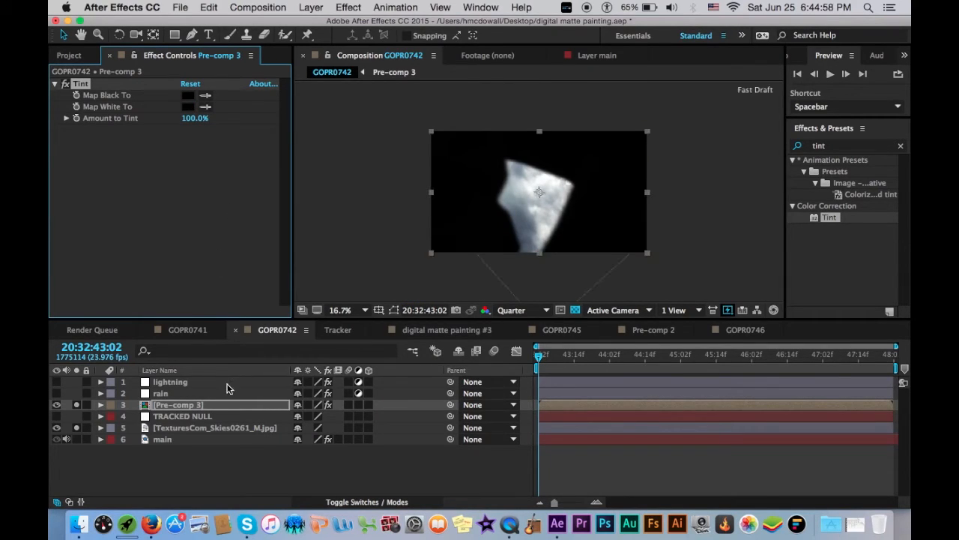
pyautogui.click(189, 107)
pyautogui.moveTo(409, 319); pyautogui.dragTo(290, 248)
pyautogui.press('Return')
# Pre-compose the tinted sky with the remaining central sky piece and apply Tint to the combined layer.
pyautogui.click(246, 428)
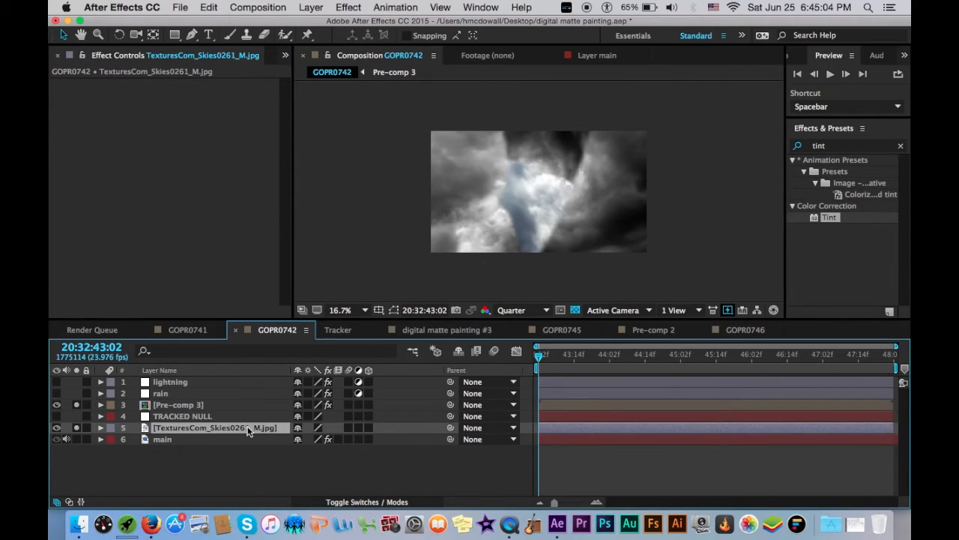
pyautogui.keyDown('super'); pyautogui.click(233, 409); pyautogui.keyUp('super')
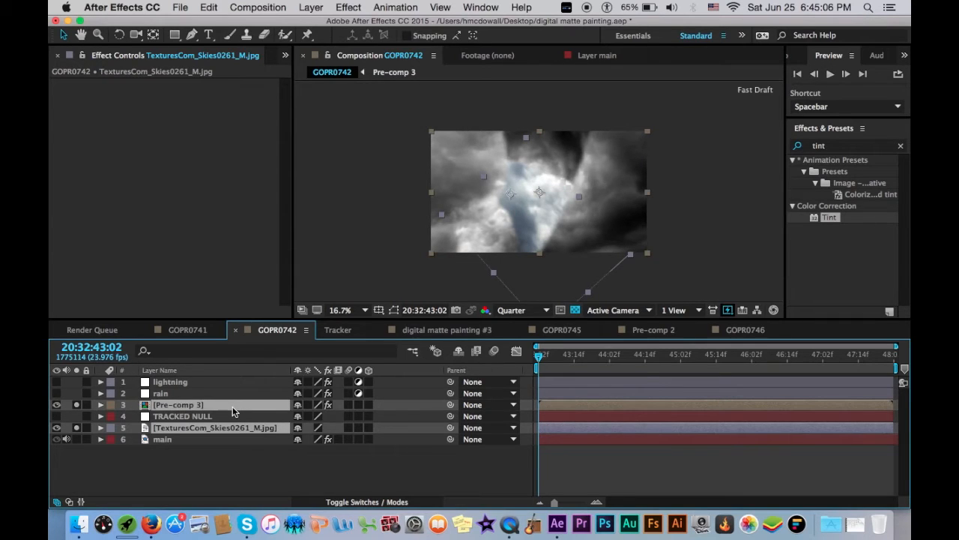
pyautogui.press('super+shift+c')
pyautogui.press('Return')
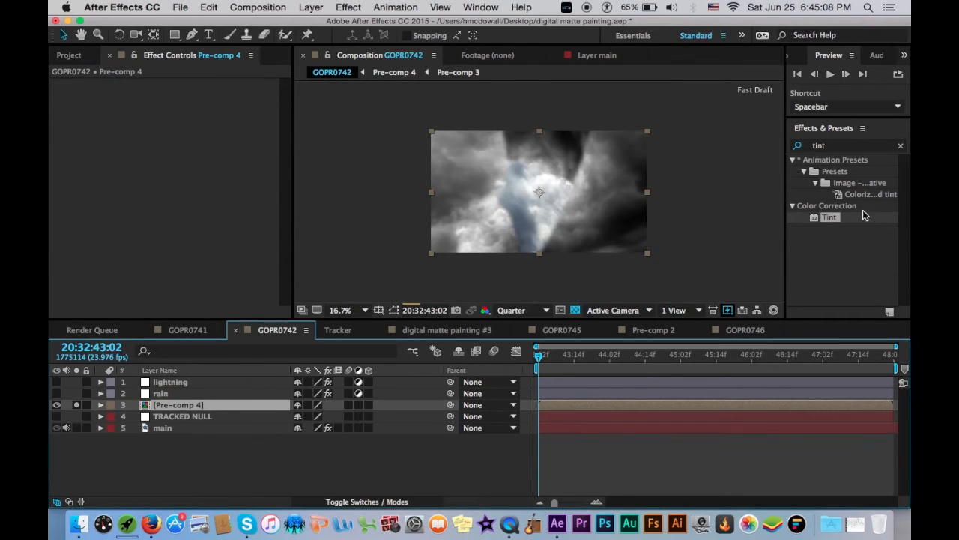
pyautogui.doubleClick(838, 216)
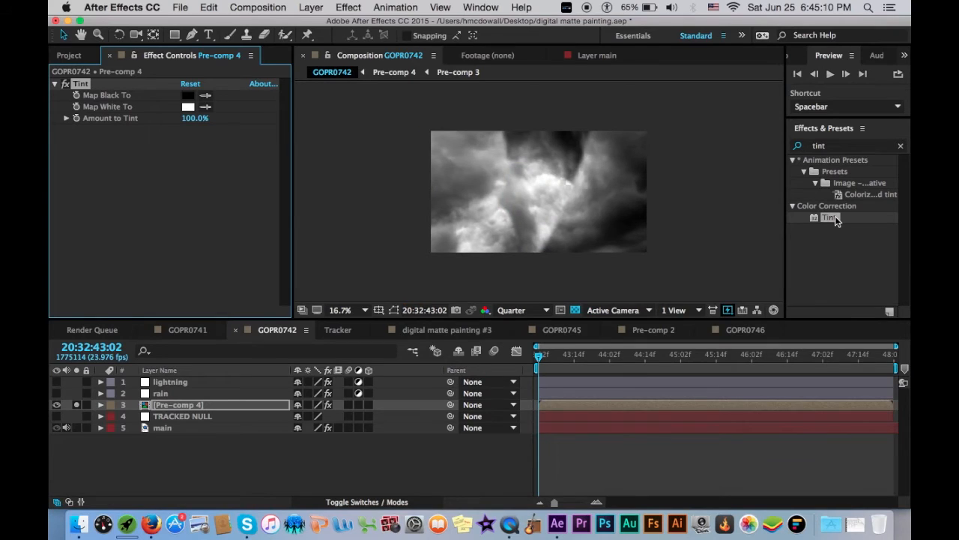
# Turn off solo for the combined sky layer and duplicate the main footage layer.
pyautogui.click(243, 403)
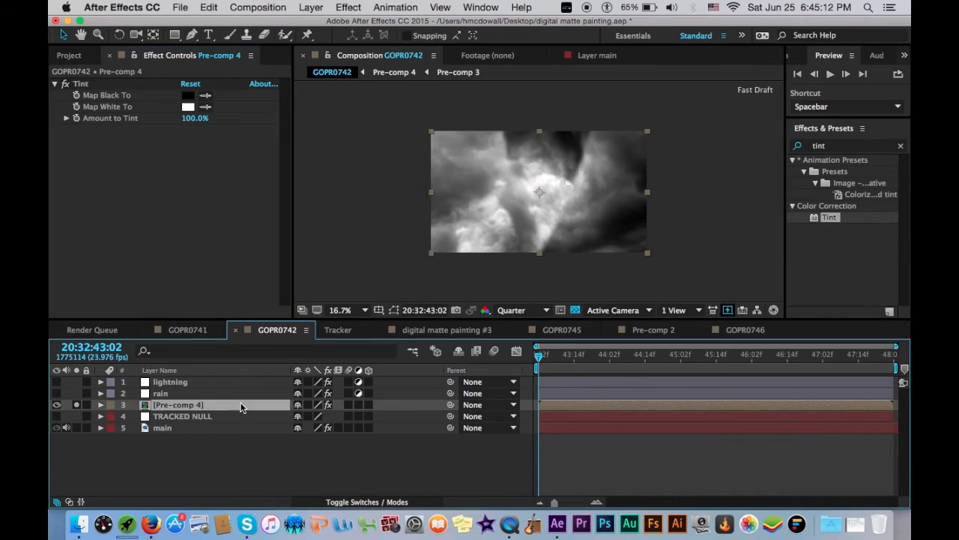
pyautogui.click(76, 405)
pyautogui.click(177, 427)
pyautogui.press('super+d')
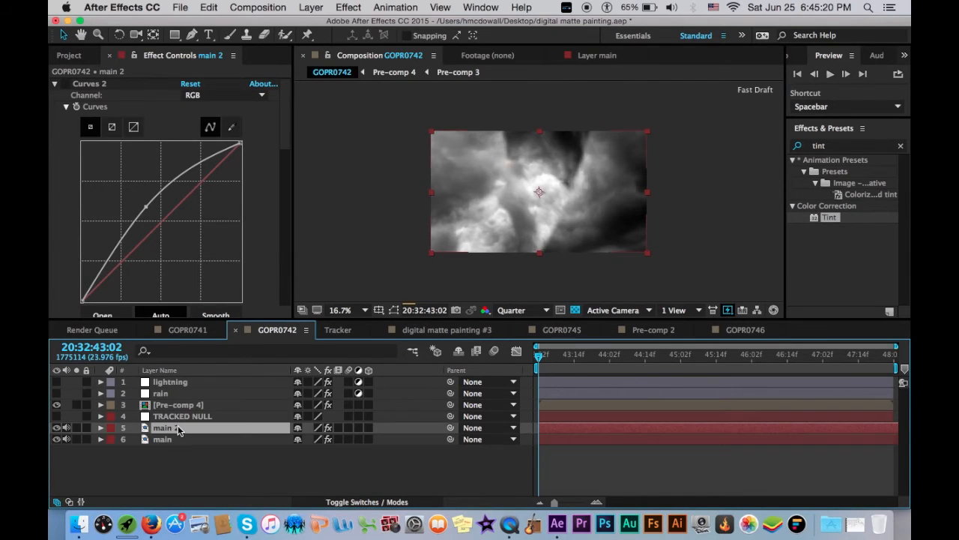
# Rename the duplicated main footage layer "track matte" and move it directly above Pre-comp 4.
pyautogui.press('Return')
pyautogui.write('t')
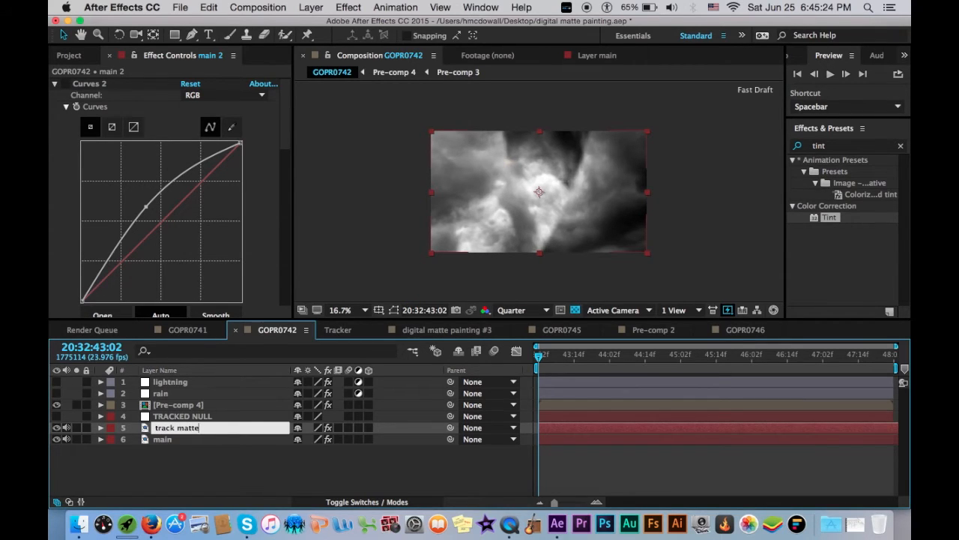
pyautogui.write('rack matte')
pyautogui.press('Return')
pyautogui.moveTo(182, 428); pyautogui.dragTo(193, 404)
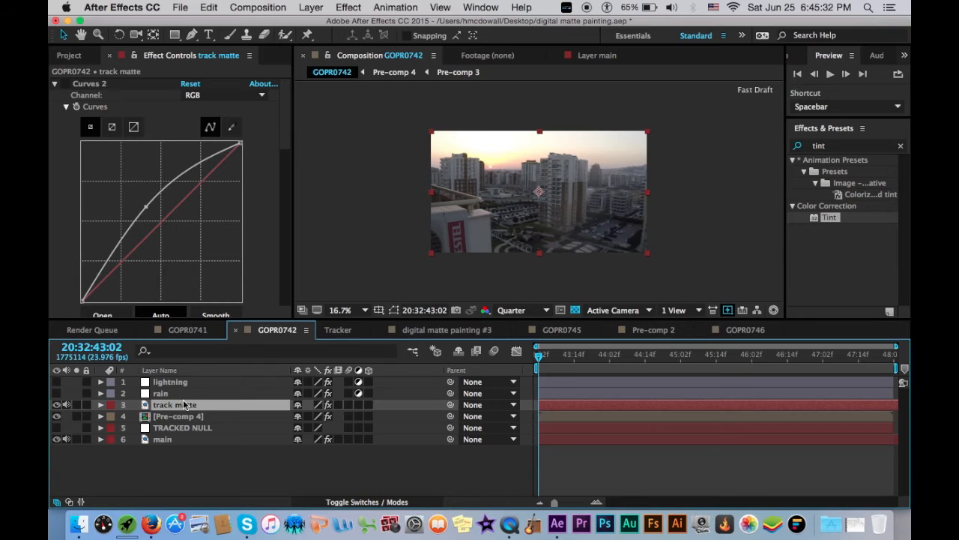
# Rename Pre-comp 4 as "sky" and set its track matte to Luma Matte "track matte".
pyautogui.click(403, 501)
pyautogui.click(253, 416)
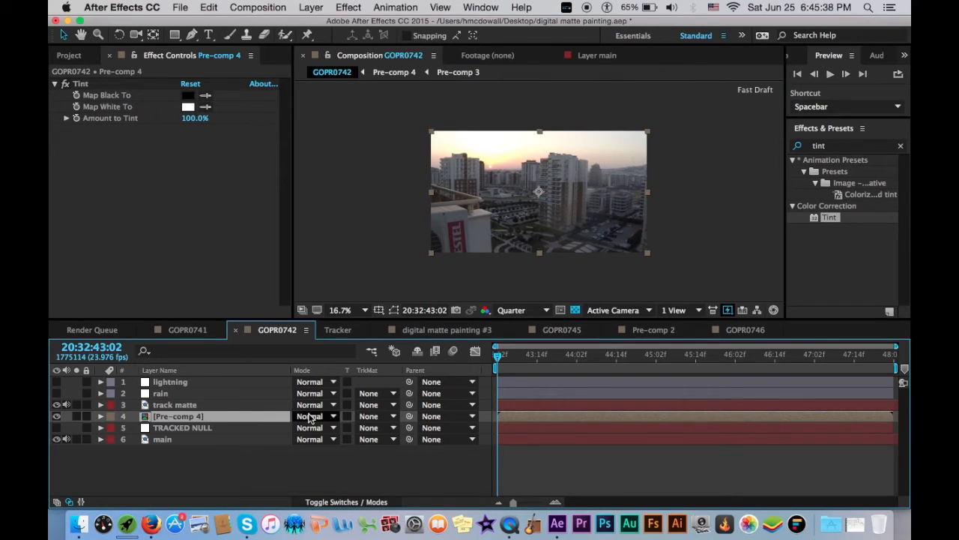
pyautogui.press('Return')
pyautogui.write('sky')
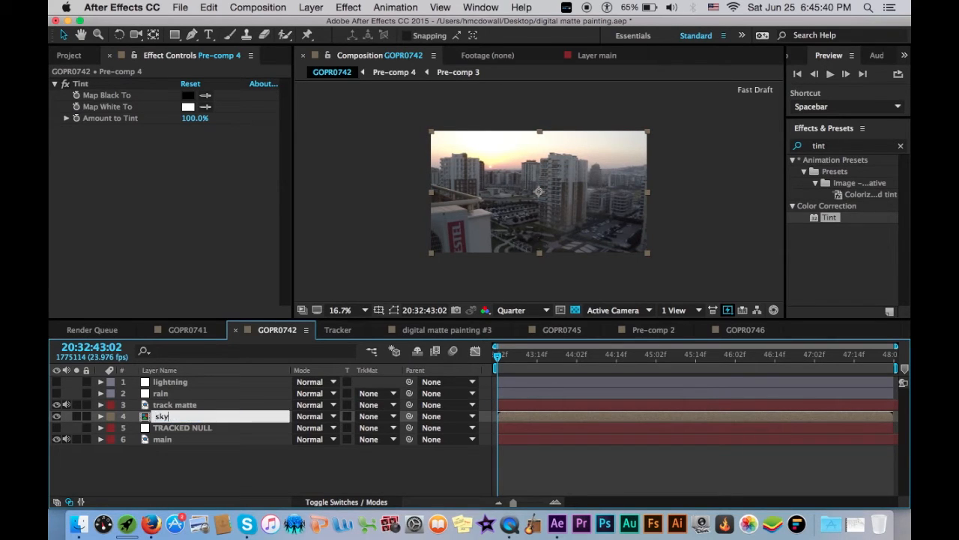
pyautogui.press('Return')
pyautogui.click(379, 415)
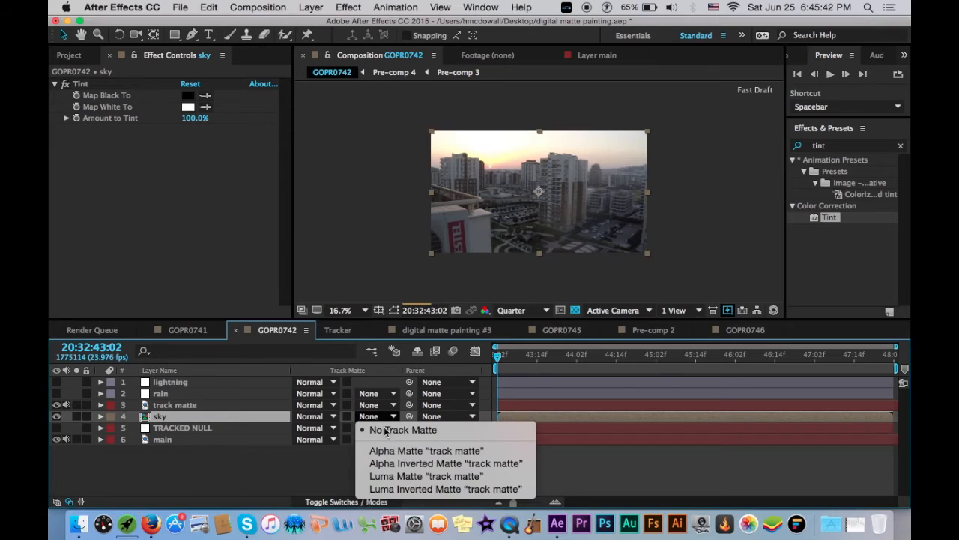
pyautogui.click(444, 476)
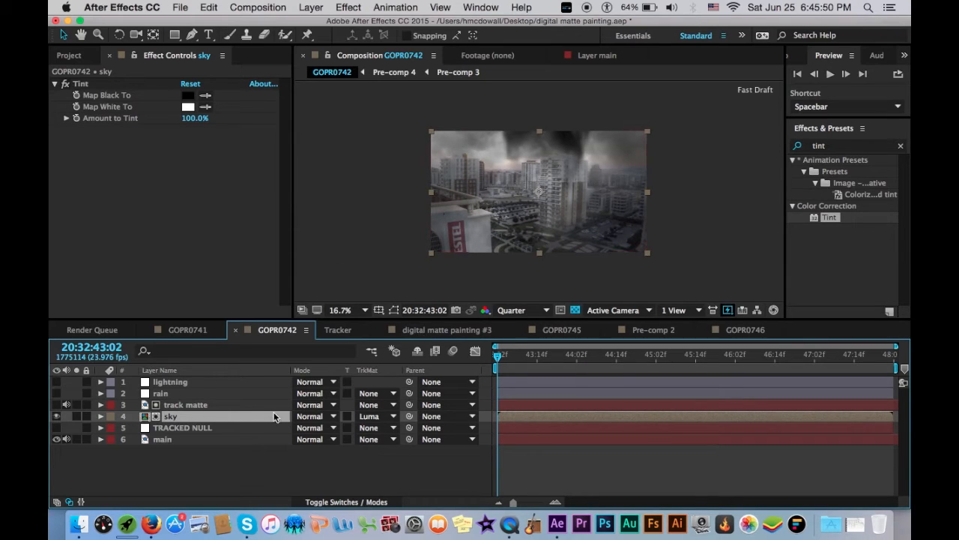
# Draw a closed Pen mask on the sky layer that follows the rooftops and loops around the sky above the frame.
pyautogui.press('g')
pyautogui.click(418, 163)
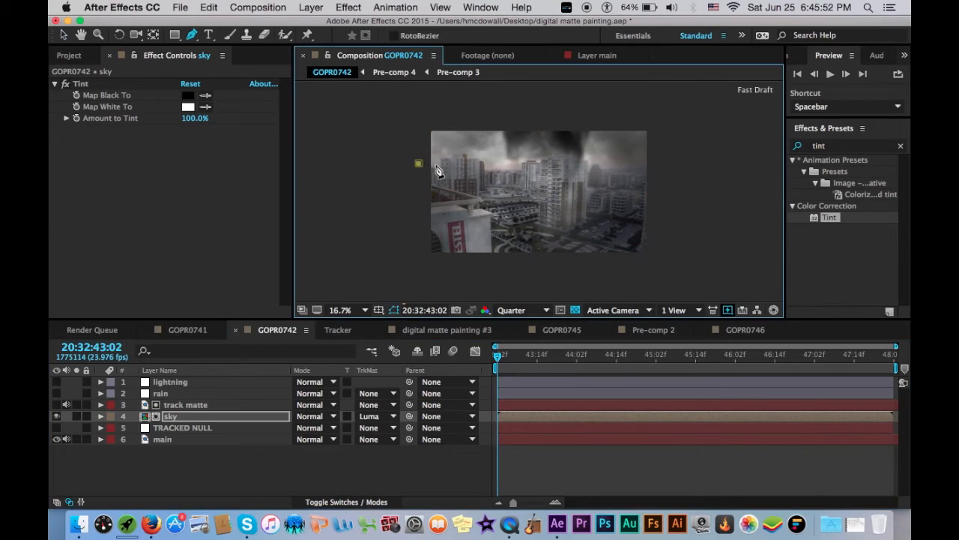
pyautogui.click(473, 161)
pyautogui.click(491, 164)
pyautogui.click(507, 170)
pyautogui.click(566, 158)
pyautogui.click(605, 170)
pyautogui.click(637, 174)
pyautogui.click(659, 175)
pyautogui.click(675, 240)
pyautogui.click(656, 275)
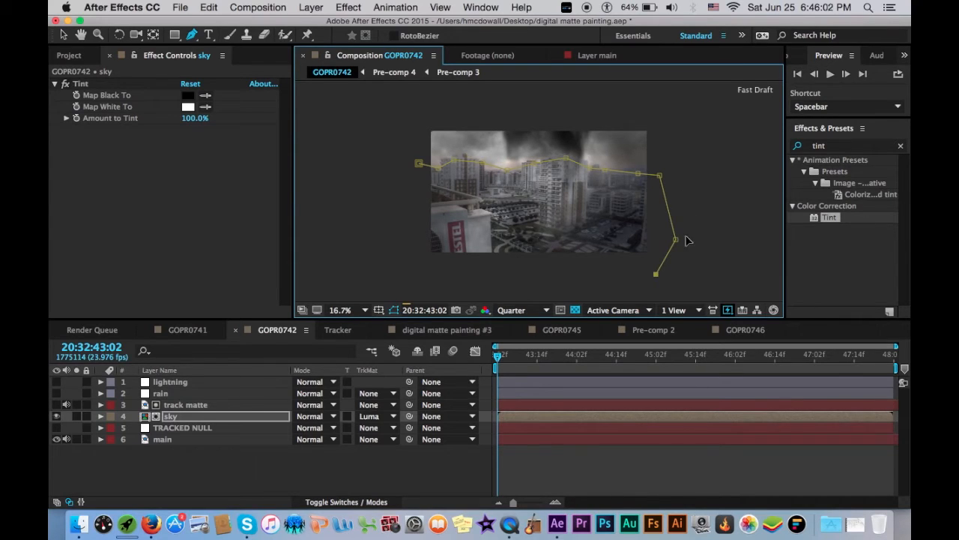
pyautogui.moveTo(676, 240); pyautogui.dragTo(680, 193)
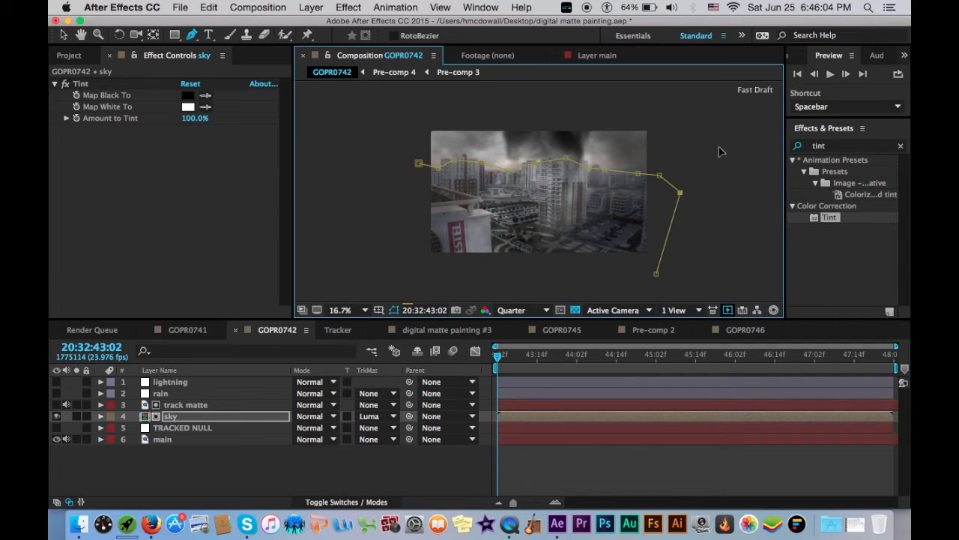
pyautogui.click(719, 151)
pyautogui.click(694, 93)
pyautogui.click(632, 92)
pyautogui.click(497, 96)
pyautogui.click(392, 107)
pyautogui.click(393, 141)
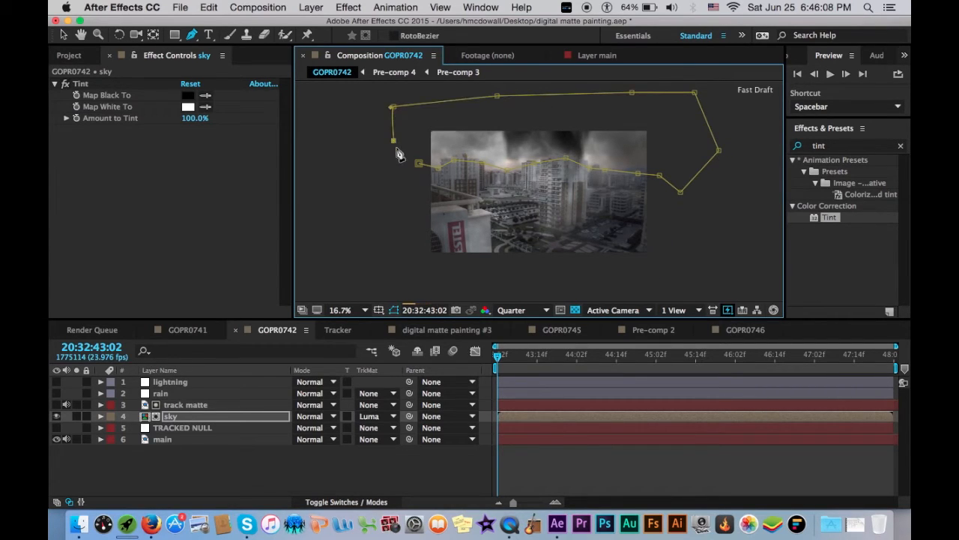
pyautogui.click(418, 162)
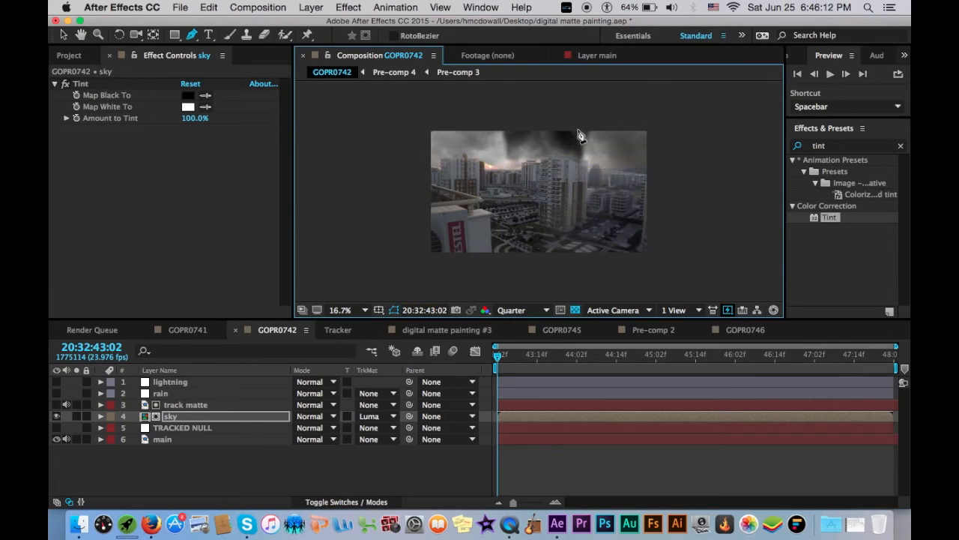
# Feather the sky layer's mask, trying 50 pixels and settling on 100 pixels, and check the blend with the mask outline hidden.
pyautogui.press('v')
pyautogui.press('f')
pyautogui.click(310, 441)
pyautogui.write('50')
pyautogui.press('Return')
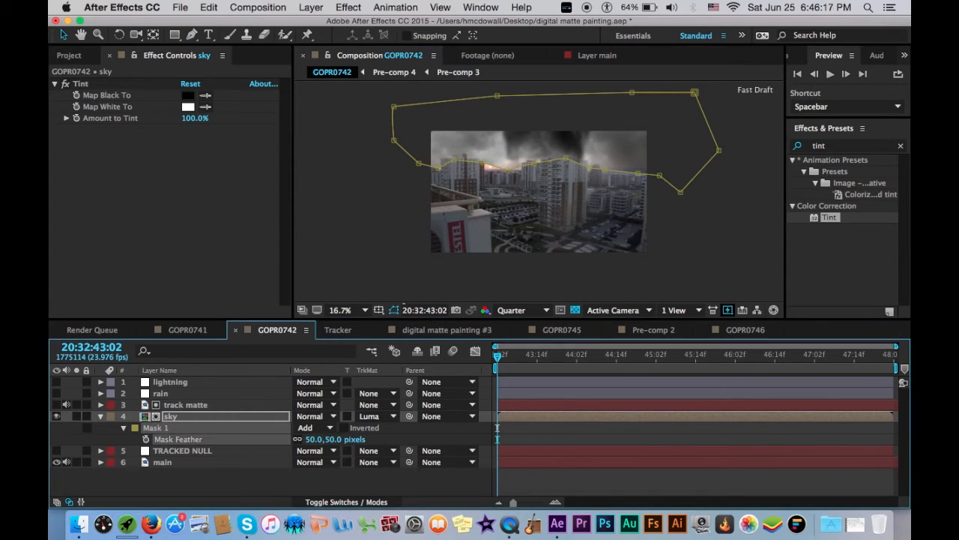
pyautogui.click(395, 312)
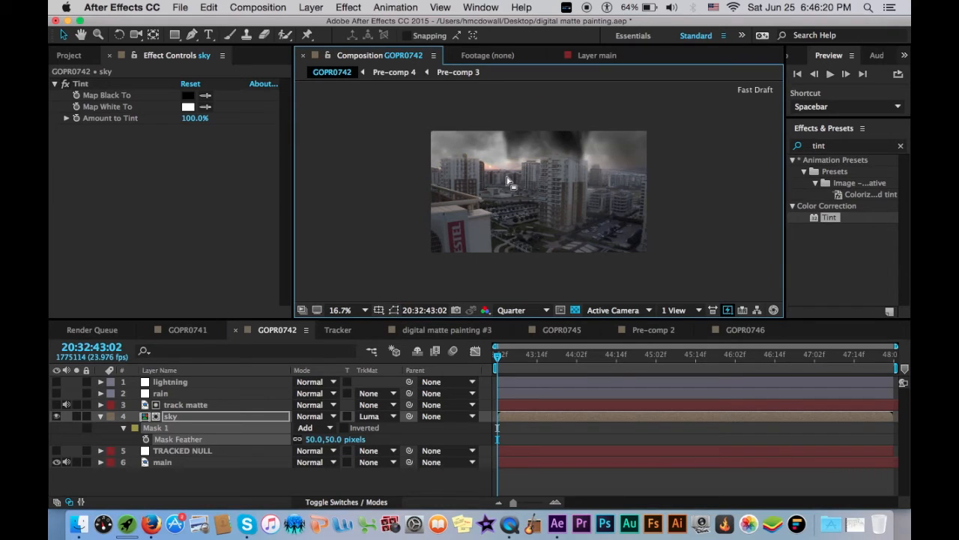
pyautogui.click(319, 441)
pyautogui.write('10')
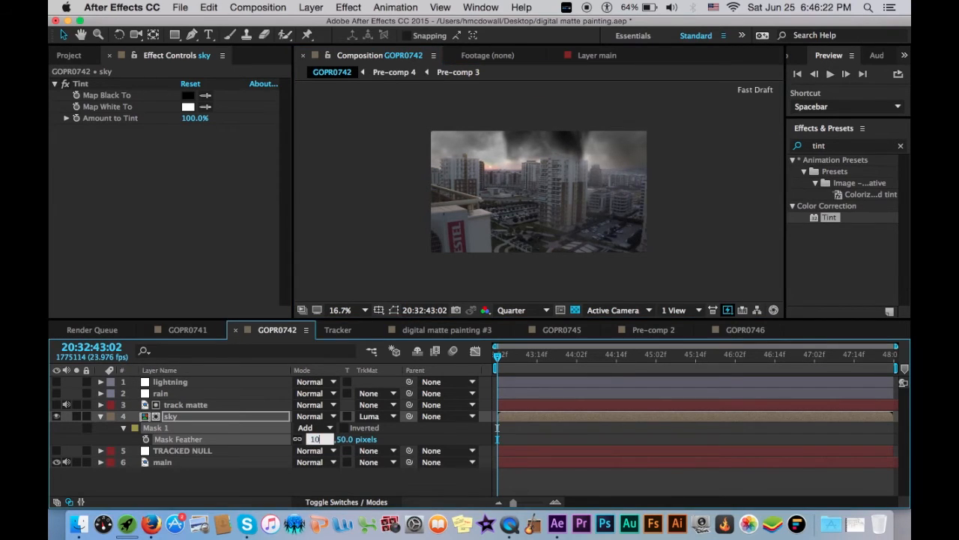
pyautogui.press('Return')
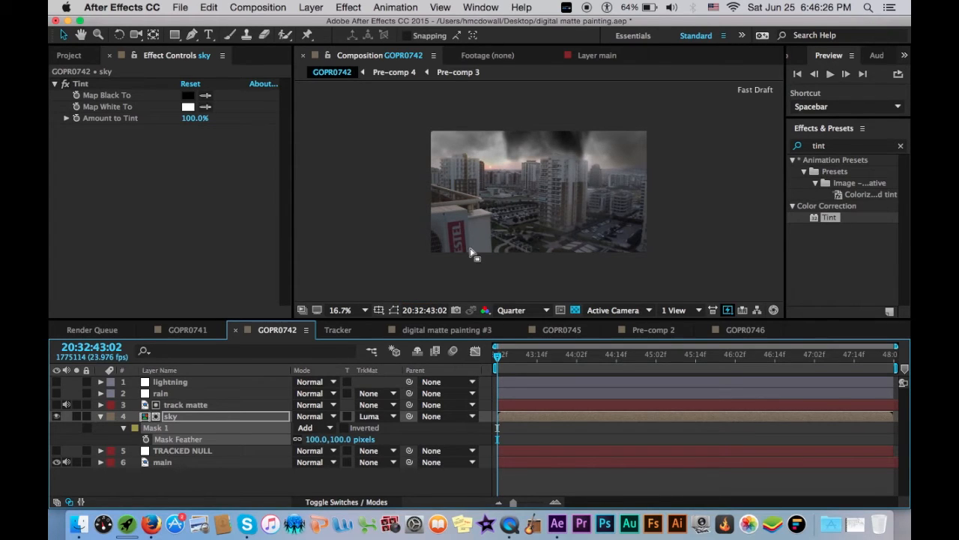
pyautogui.click(395, 309)
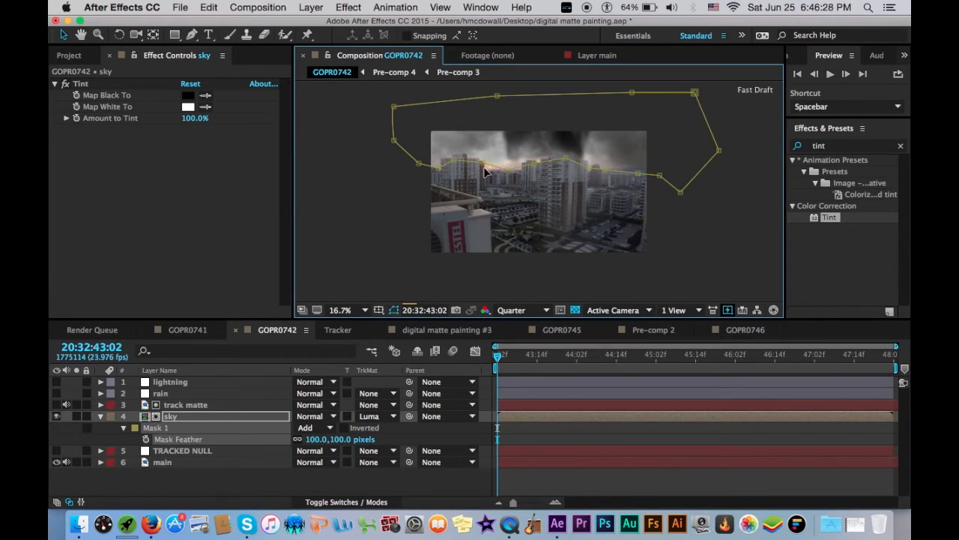
pyautogui.click(394, 310)
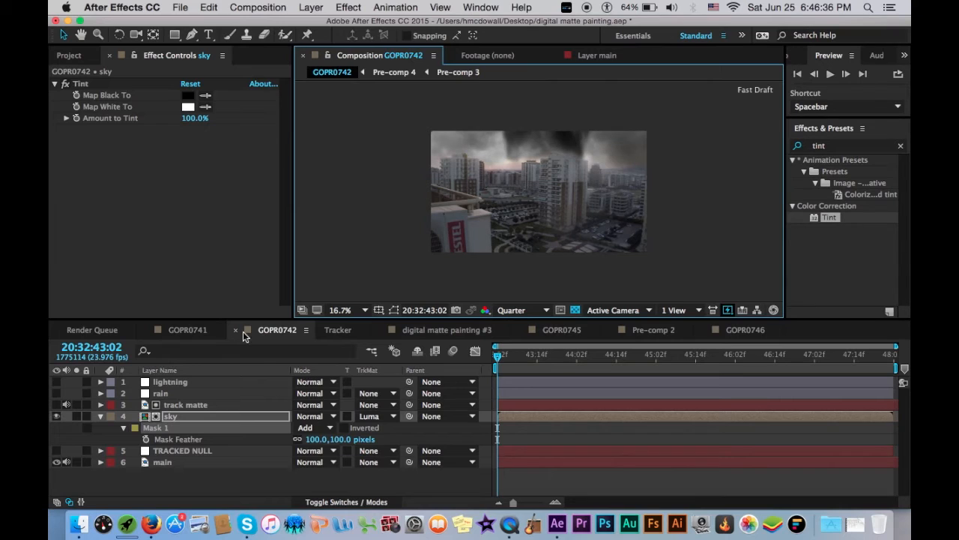
# Show the rain and lightning layers briefly to preview them over the new sky, and hide both again.
pyautogui.click(245, 416)
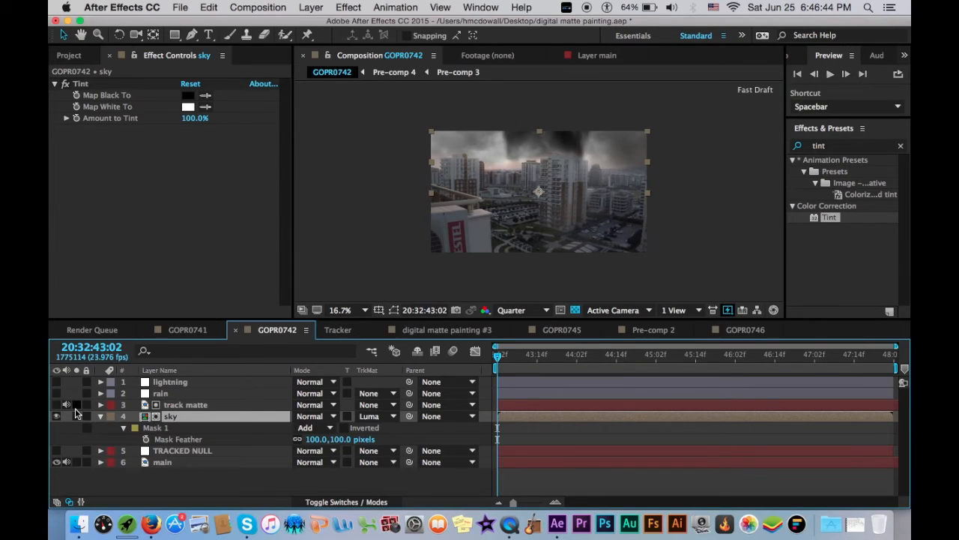
pyautogui.click(58, 394)
pyautogui.click(58, 383)
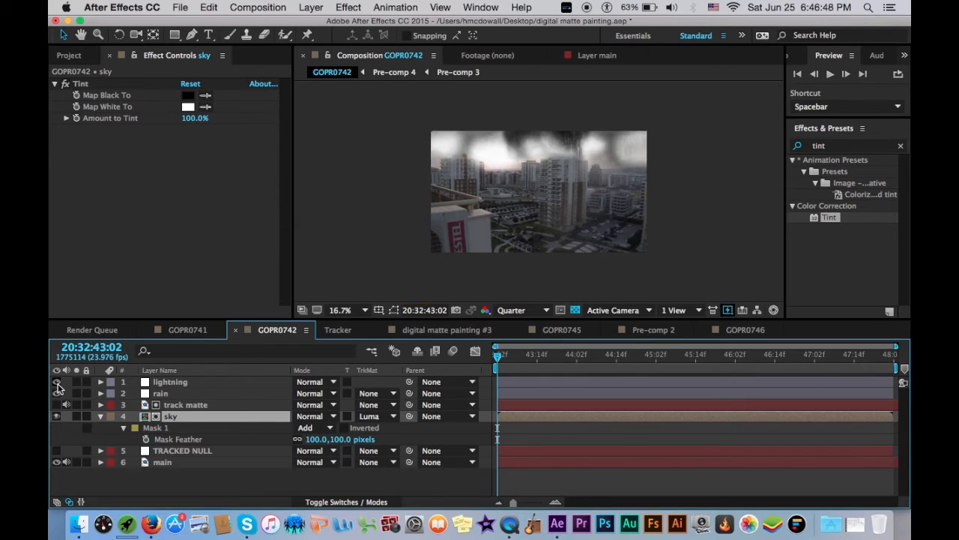
pyautogui.click(58, 384)
pyautogui.click(57, 394)
pyautogui.click(148, 393)
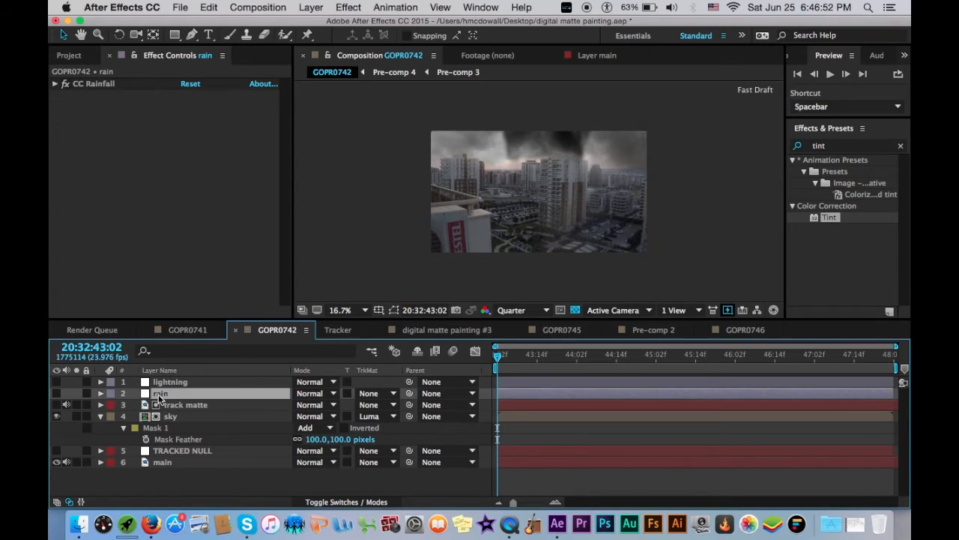
# Enable all the colour-correction effects on the main footage layer and collapse the Curves 2 settings.
pyautogui.click(177, 460)
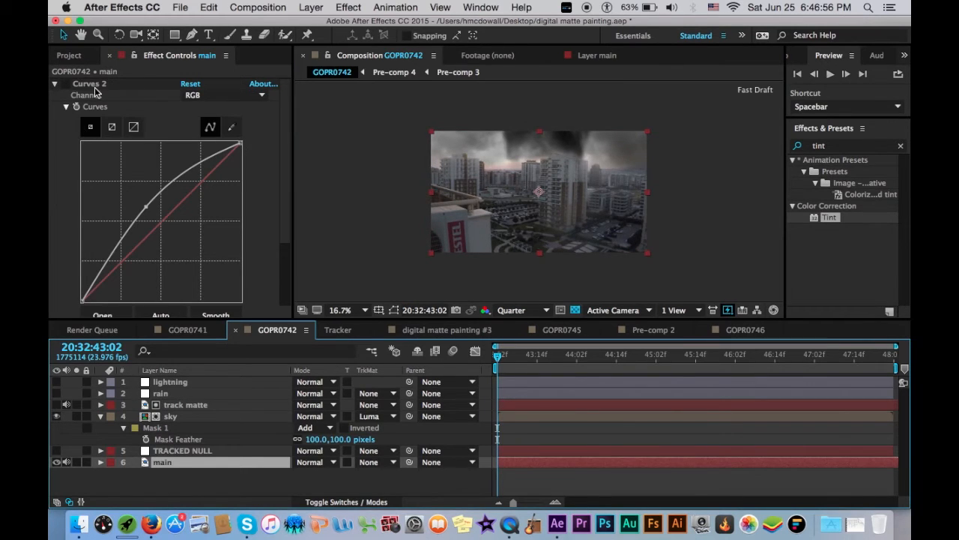
pyautogui.scroll(-5, 95, 91)
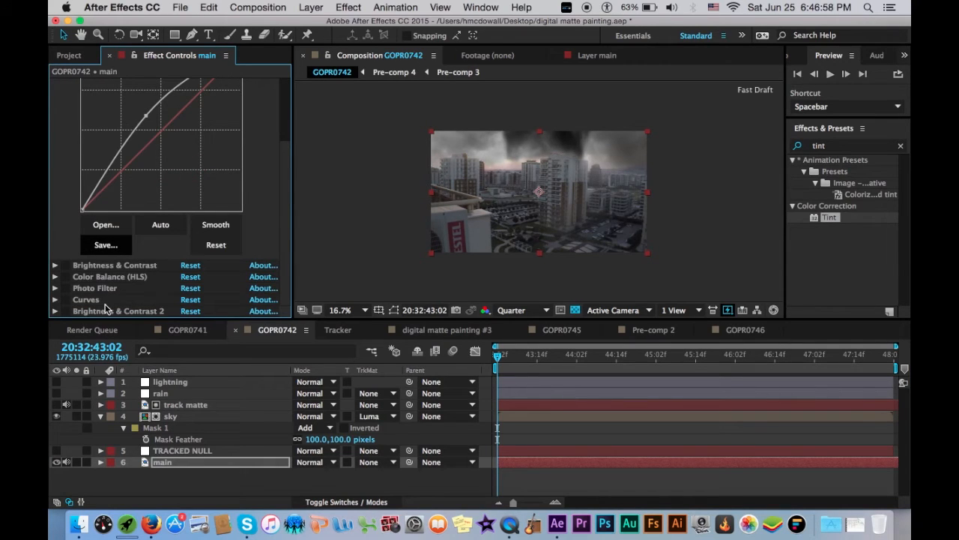
pyautogui.press('super+a')
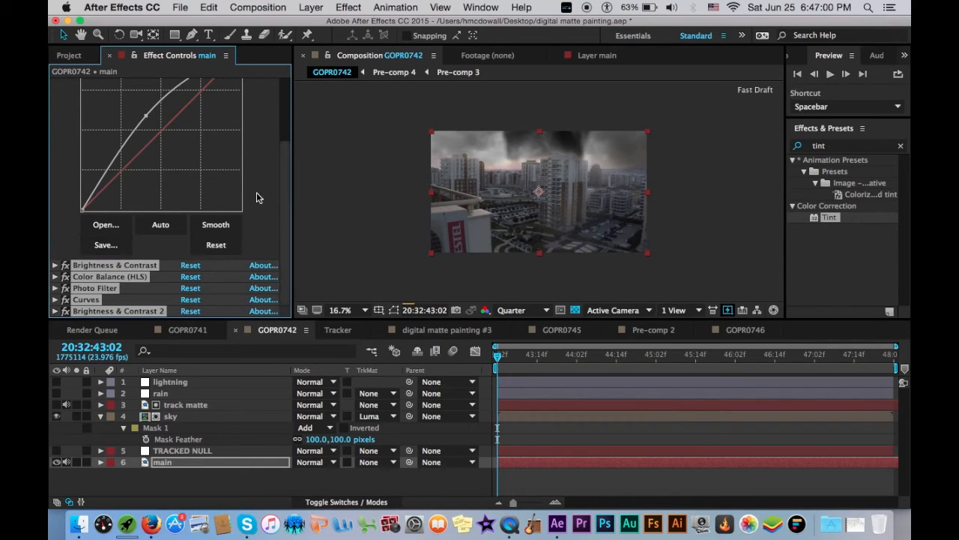
pyautogui.scroll(5, 56, 237)
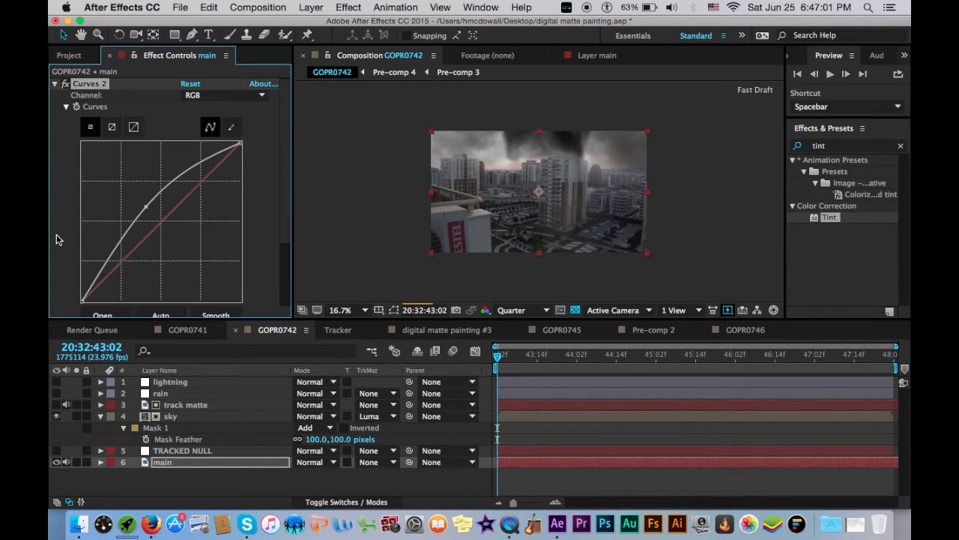
pyautogui.click(54, 85)
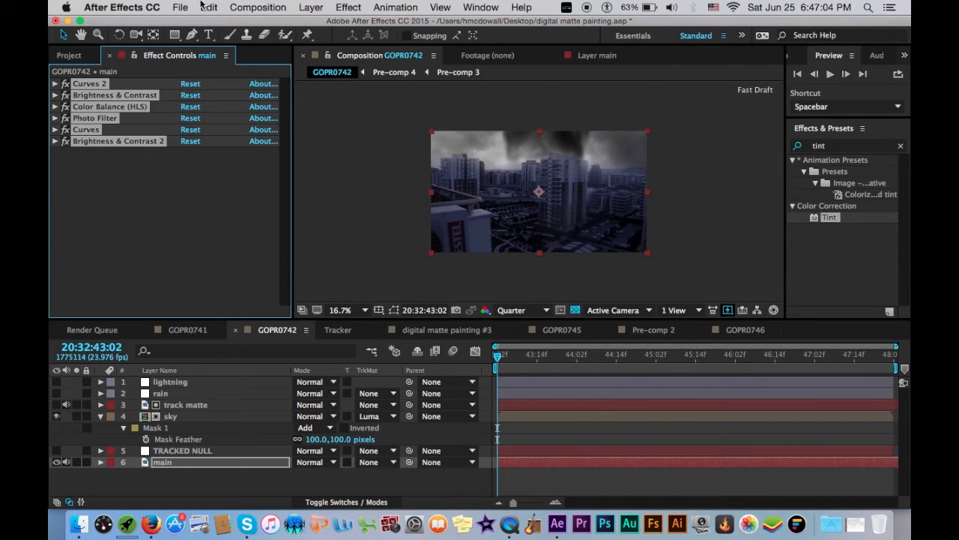
# Copy the main layer's colour-correction effects onto the sky layer.
pyautogui.click(208, 6)
pyautogui.press('Escape')
pyautogui.click(207, 417)
pyautogui.press('super+v')
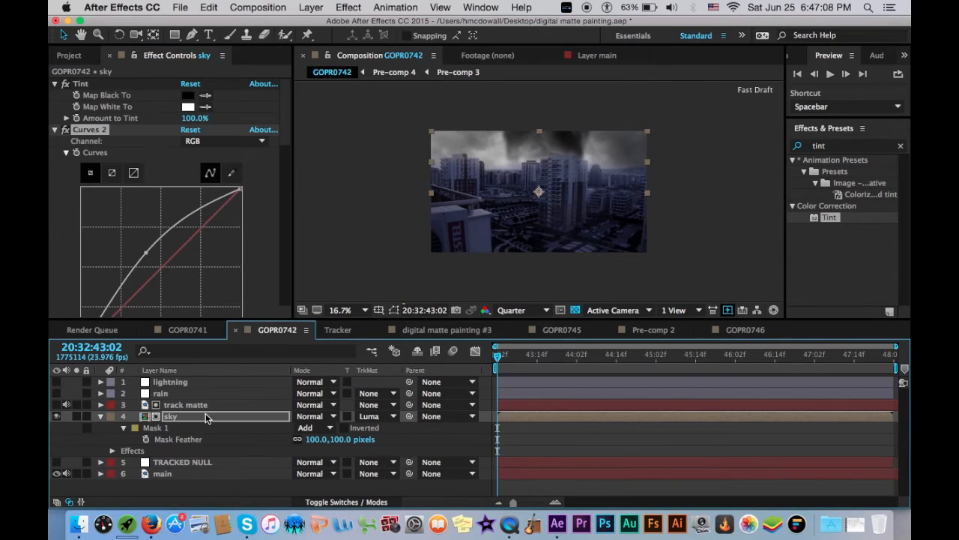
# Move the copied effects above Tint on the sky layer, delete Tint and collapse the layer's properties.
pyautogui.moveTo(96, 133); pyautogui.dragTo(117, 85)
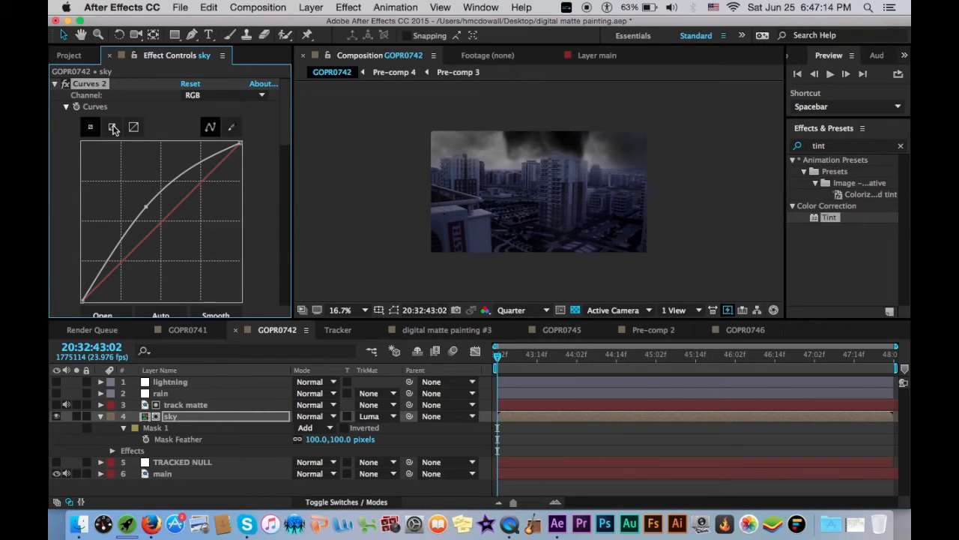
pyautogui.scroll(-4, 116, 131)
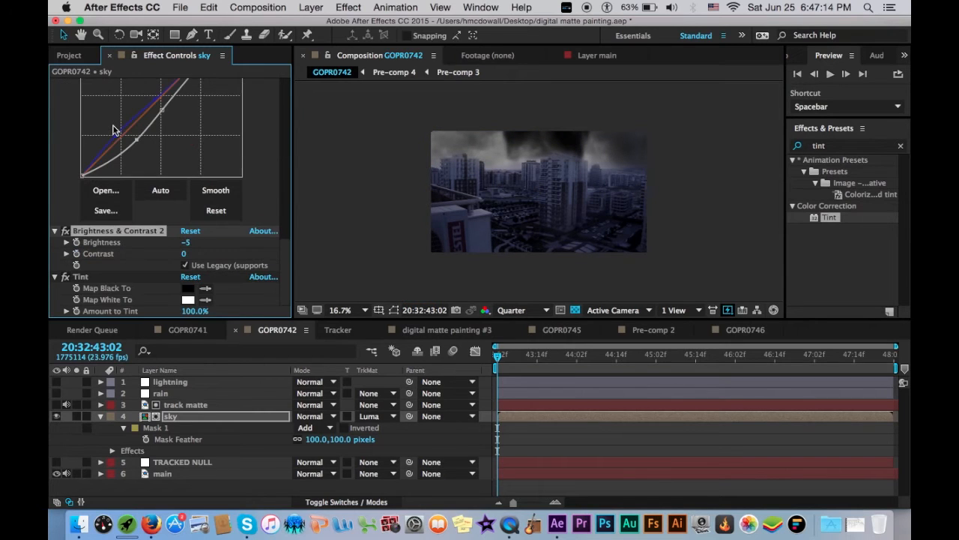
pyautogui.click(87, 278)
pyautogui.press('Delete')
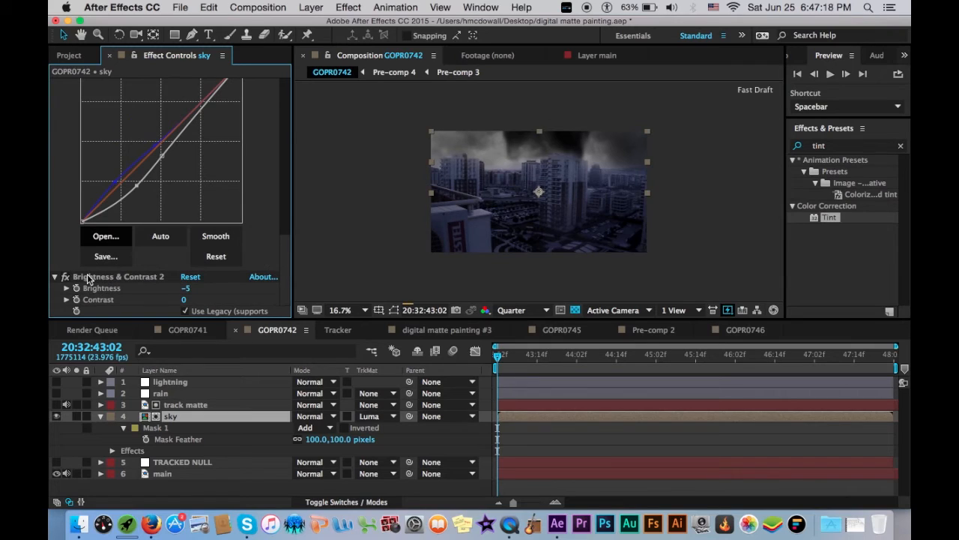
pyautogui.click(101, 416)
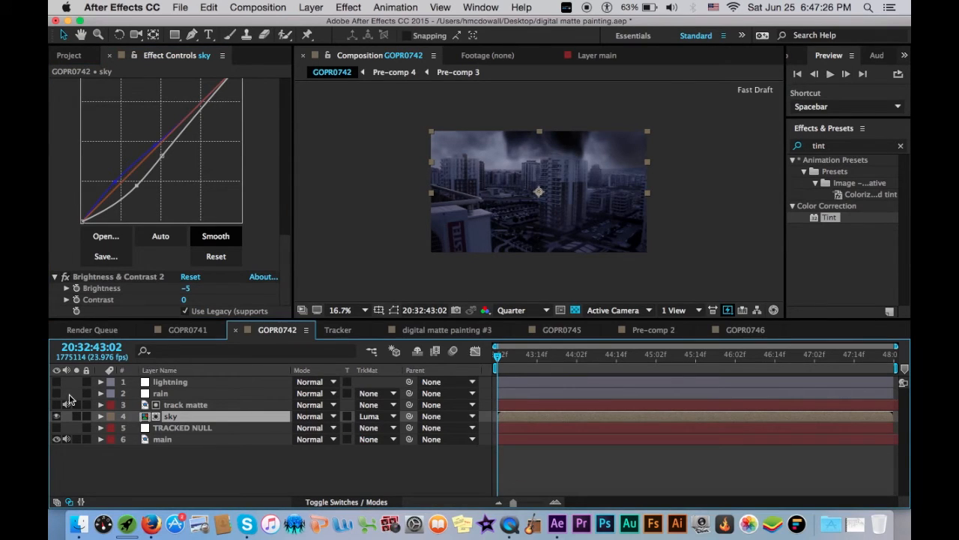
# Make the rain layer visible, fit the composition to the viewer and delete the layer's CC Rainfall effect.
pyautogui.click(175, 429)
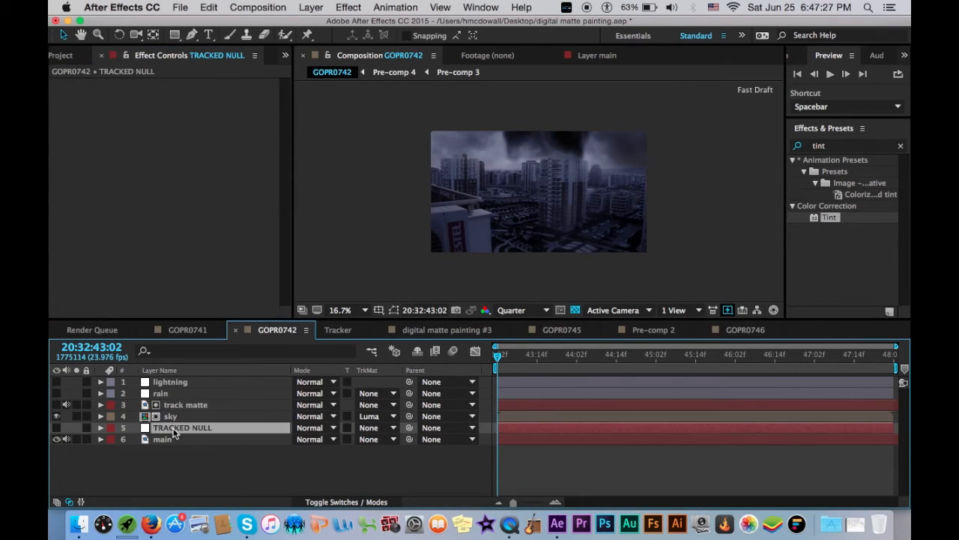
pyautogui.click(58, 393)
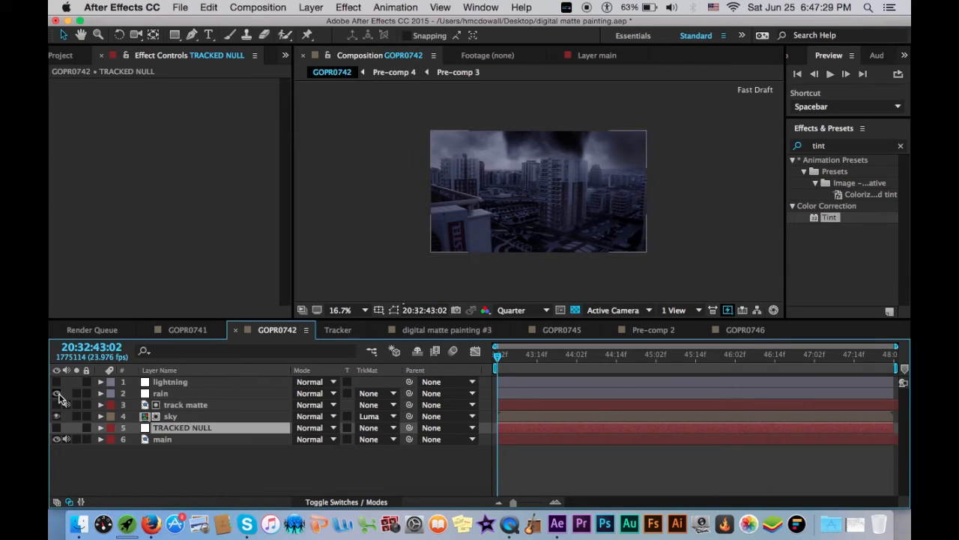
pyautogui.click(175, 394)
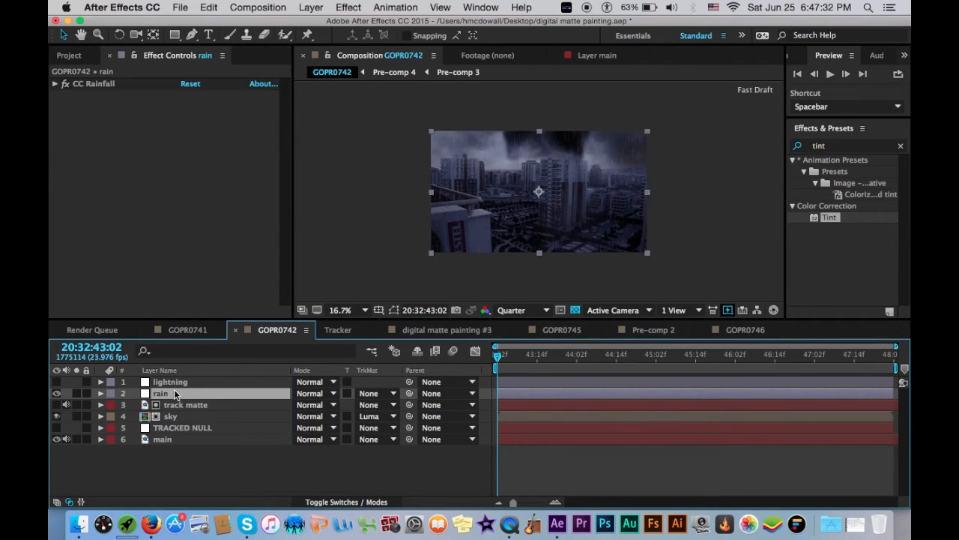
pyautogui.click(353, 309)
pyautogui.click(360, 308)
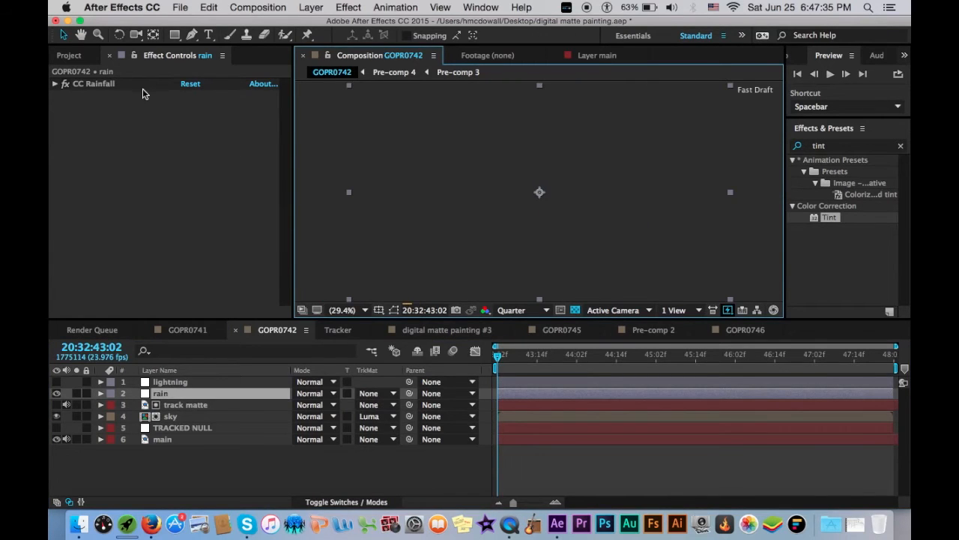
pyautogui.click(108, 85)
pyautogui.press('Delete')
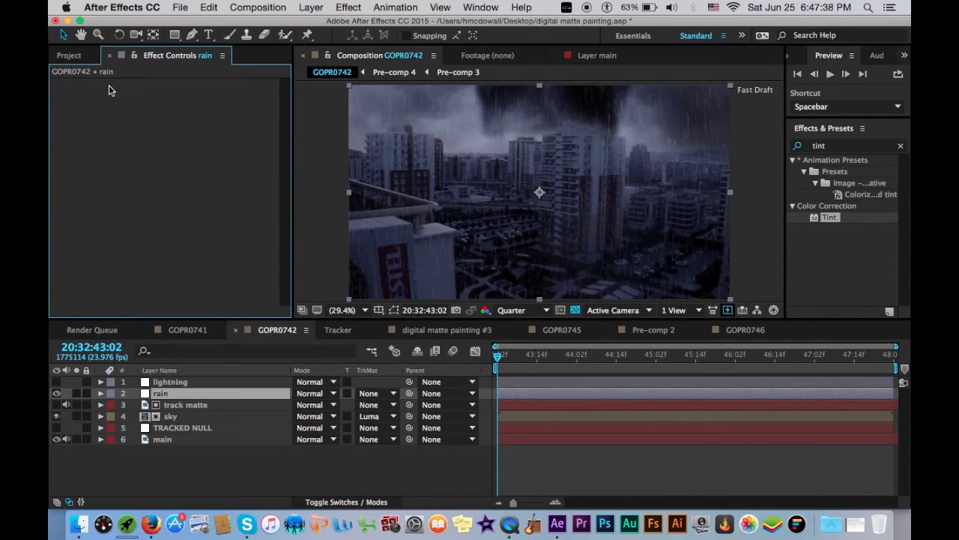
# Find the CC Rainfall simulation effect and apply it to the rain layer.
pyautogui.click(856, 147)
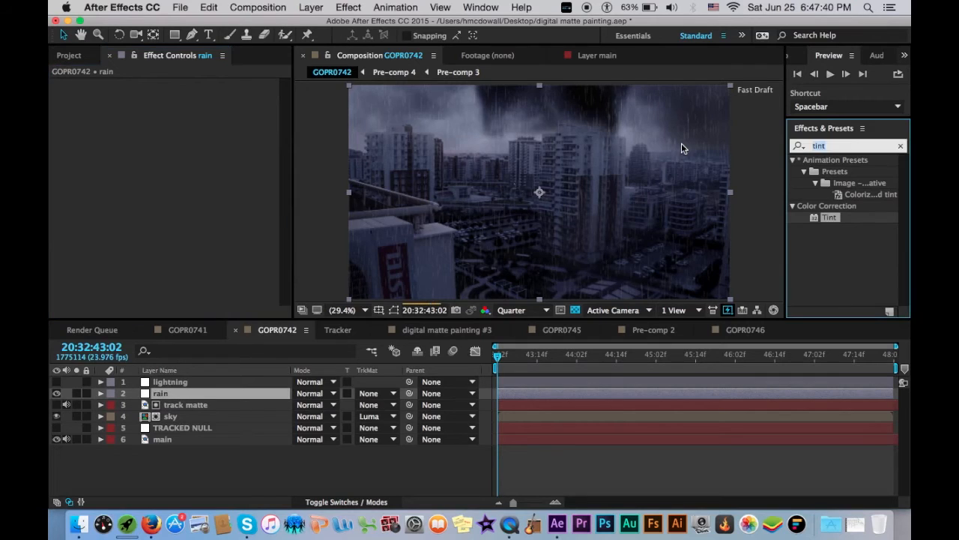
pyautogui.write('cc rain')
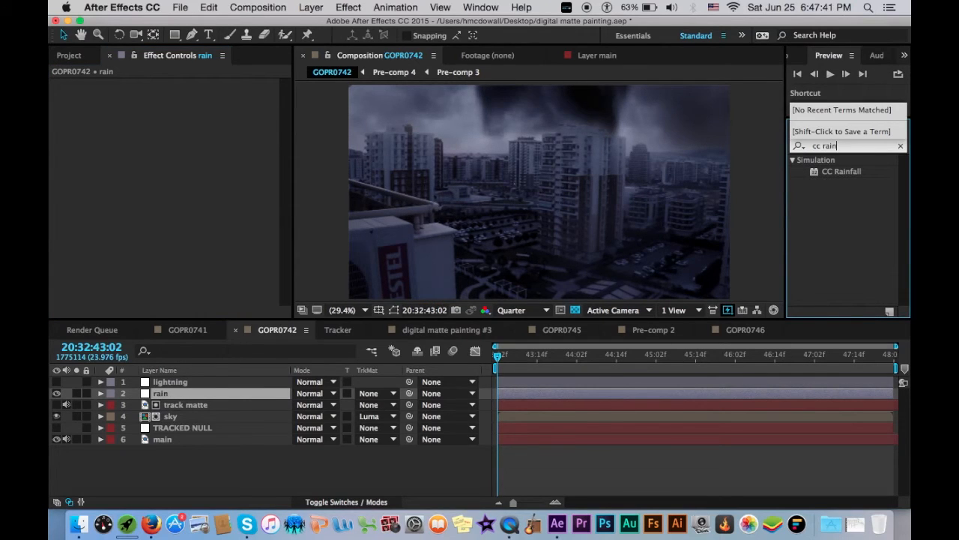
pyautogui.click(212, 391)
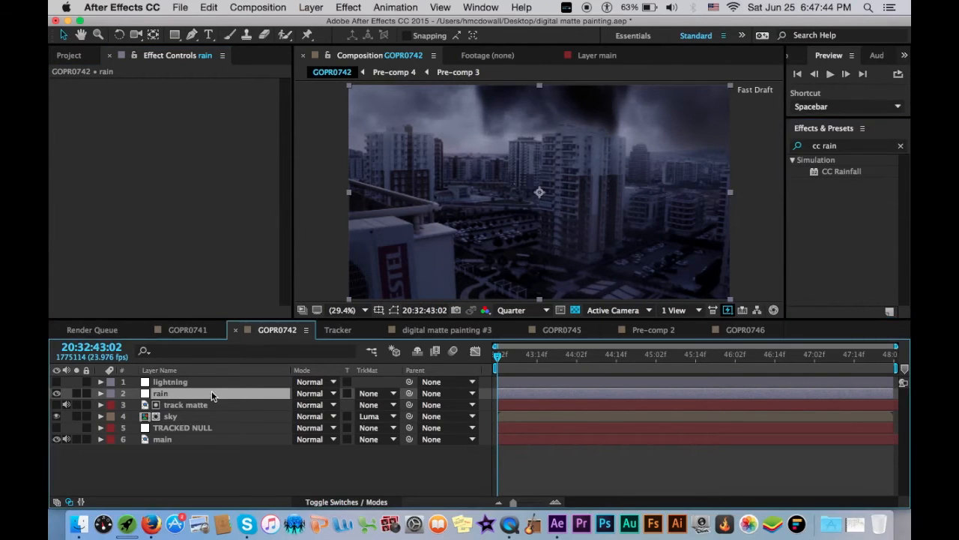
pyautogui.click(348, 7)
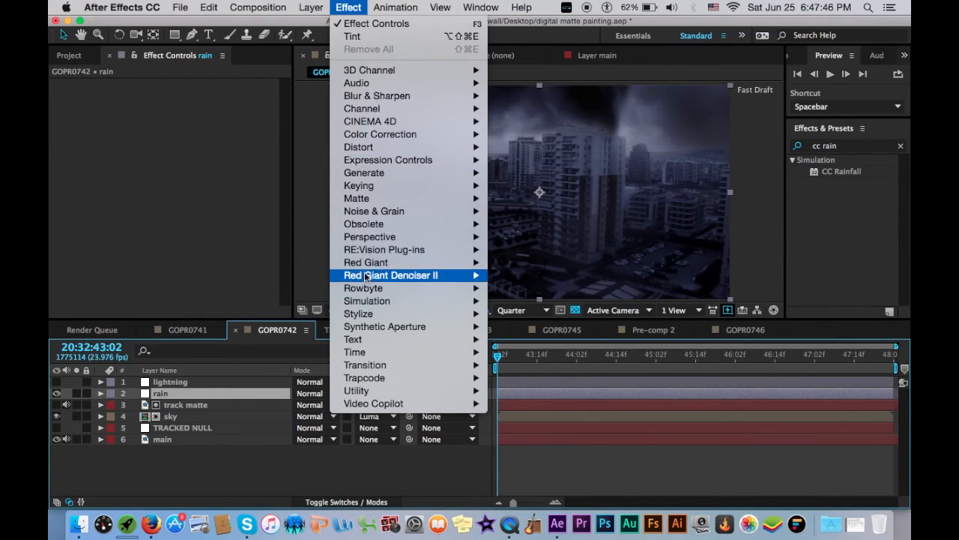
pyautogui.moveTo(374, 303)
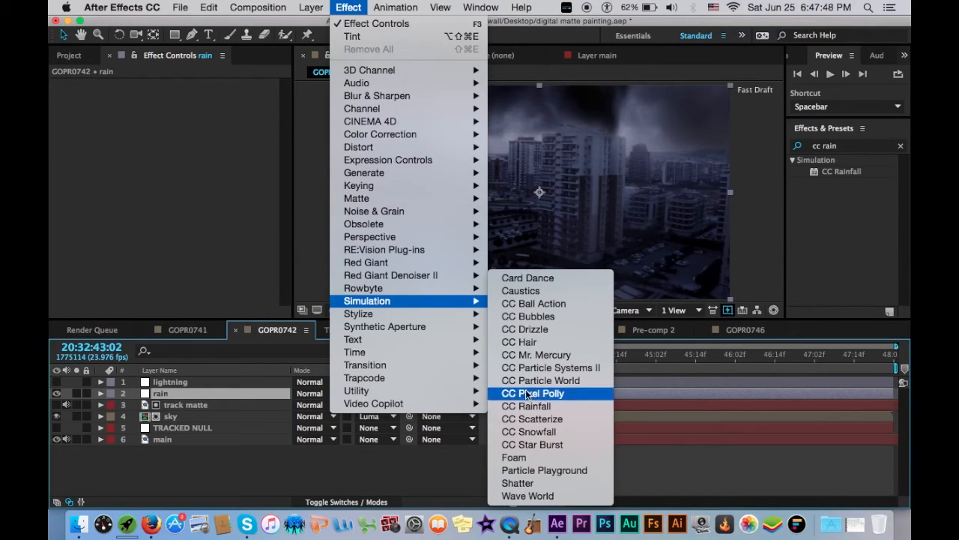
pyautogui.moveTo(374, 404)
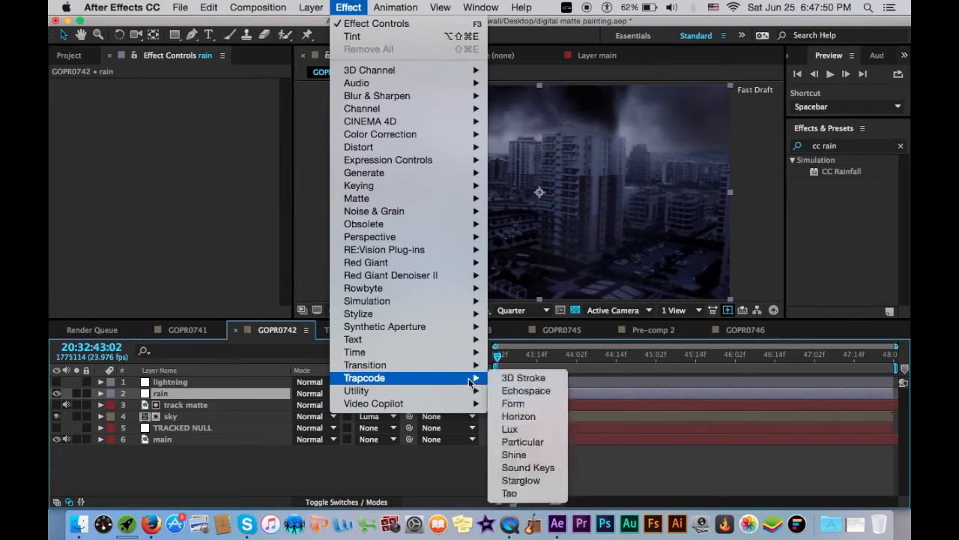
pyautogui.moveTo(477, 353)
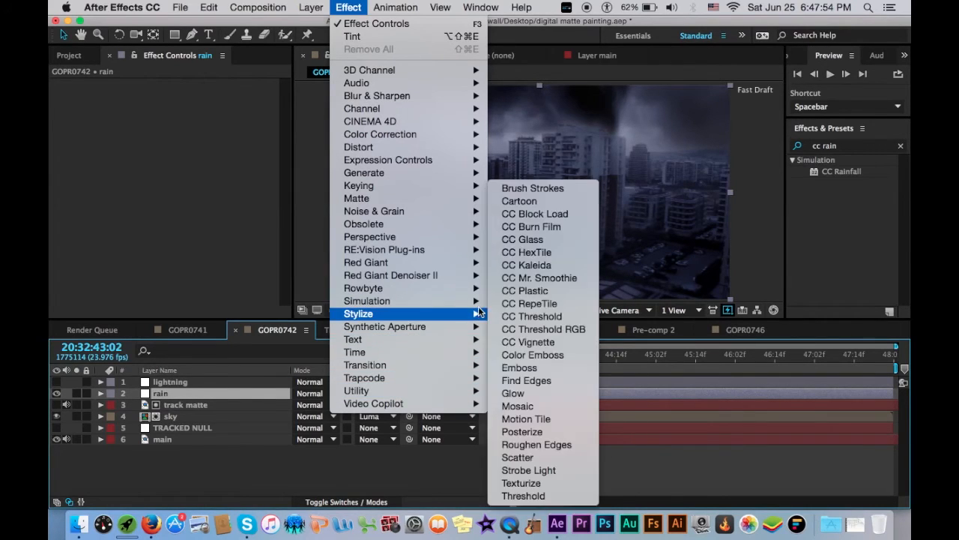
pyautogui.moveTo(457, 300)
pyautogui.click(526, 405)
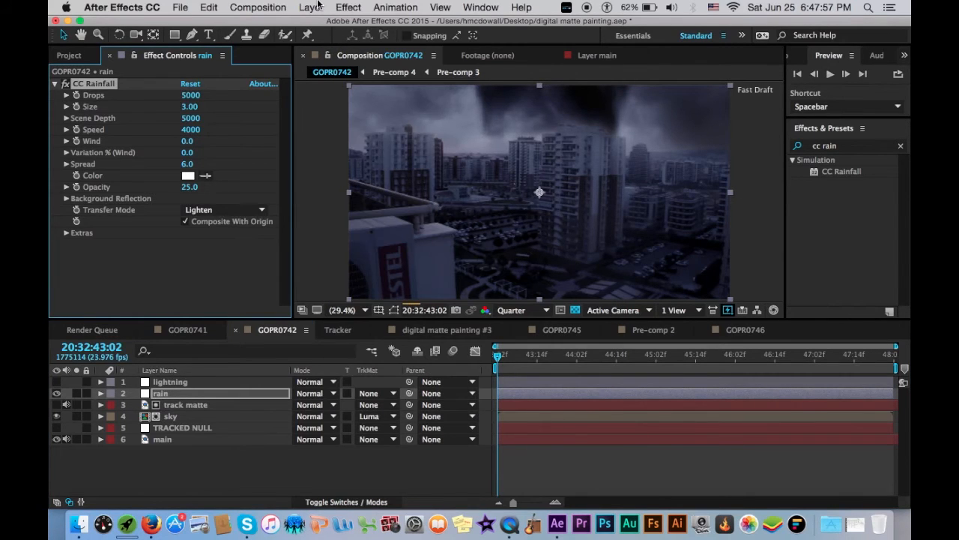
pyautogui.click(348, 7)
pyautogui.click(350, 6)
pyautogui.click(376, 6)
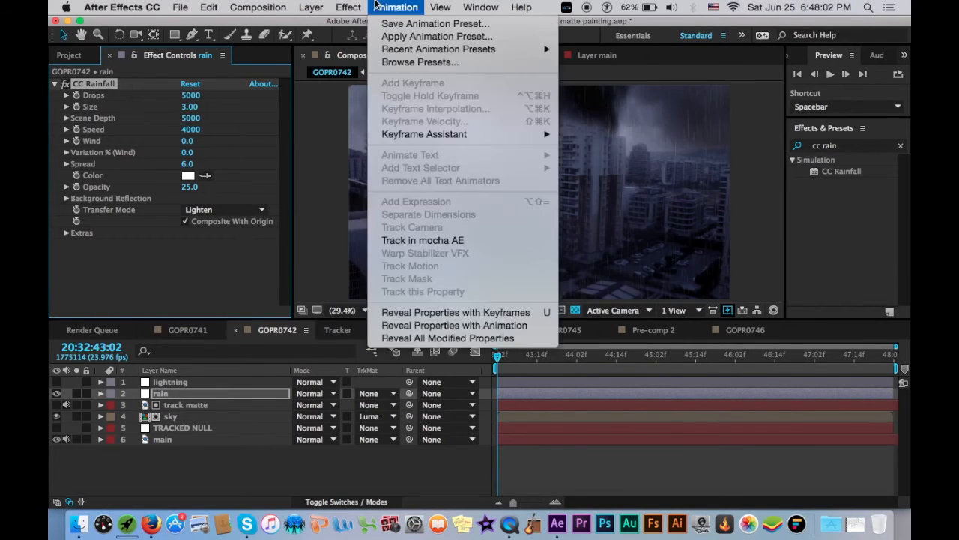
pyautogui.click(358, 6)
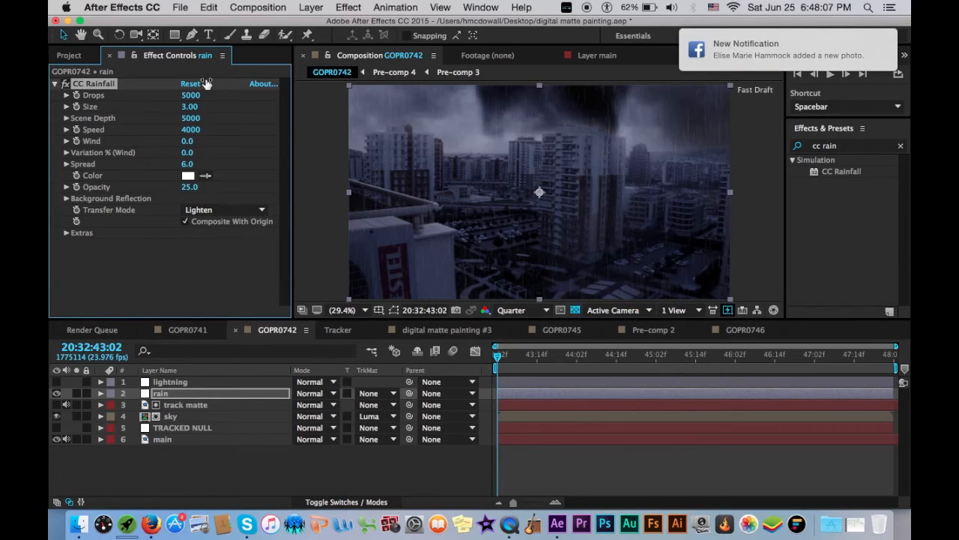
# Enable keyframing for the rain layer's CC Rainfall Speed and Wind, and set Variation % (Wind) to 20.
pyautogui.click(181, 395)
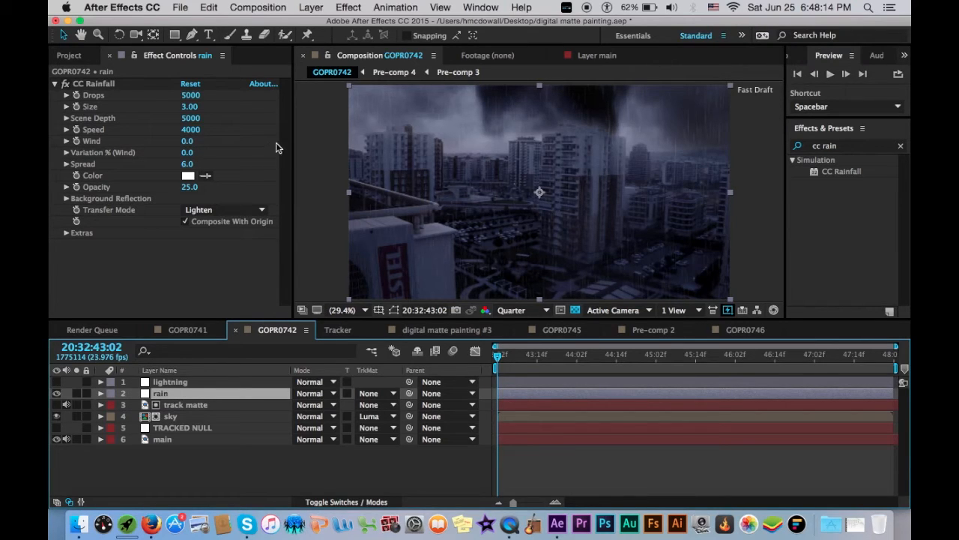
pyautogui.click(75, 129)
pyautogui.click(76, 141)
pyautogui.click(188, 153)
pyautogui.write('20')
pyautogui.press('Return')
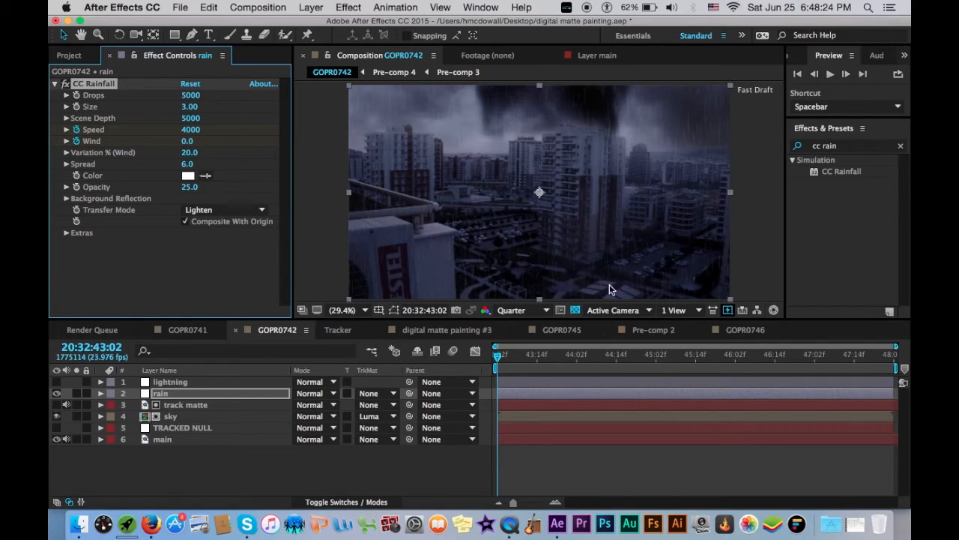
# At the end of the clip, keyframe the rainfall Speed at 10000 and Wind at 30.
pyautogui.moveTo(757, 368); pyautogui.dragTo(906, 366)
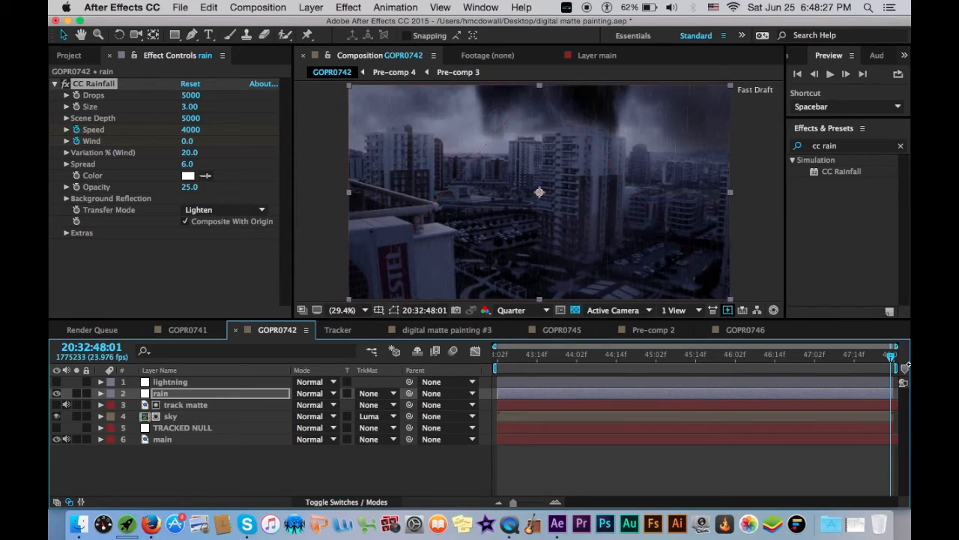
pyautogui.click(190, 129)
pyautogui.write('10000')
pyautogui.press('Return')
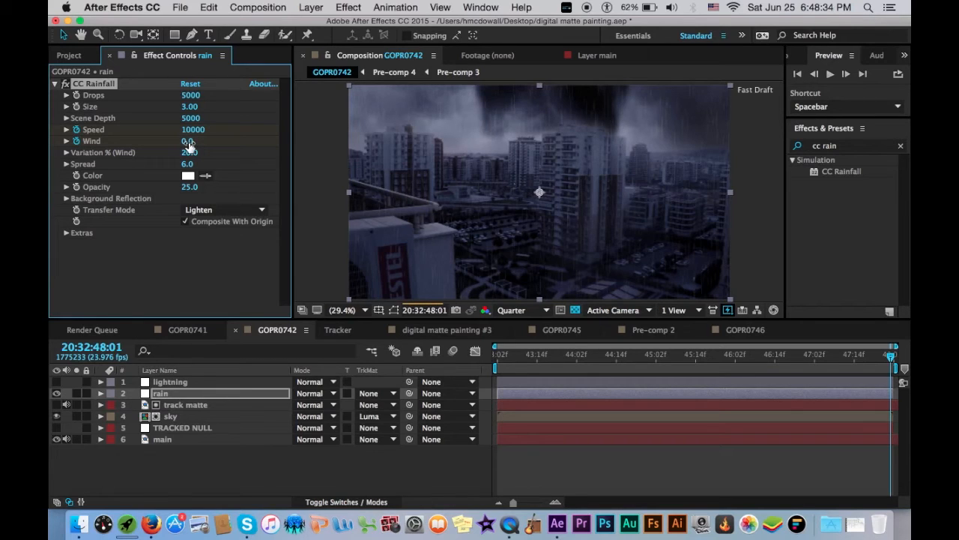
pyautogui.click(188, 142)
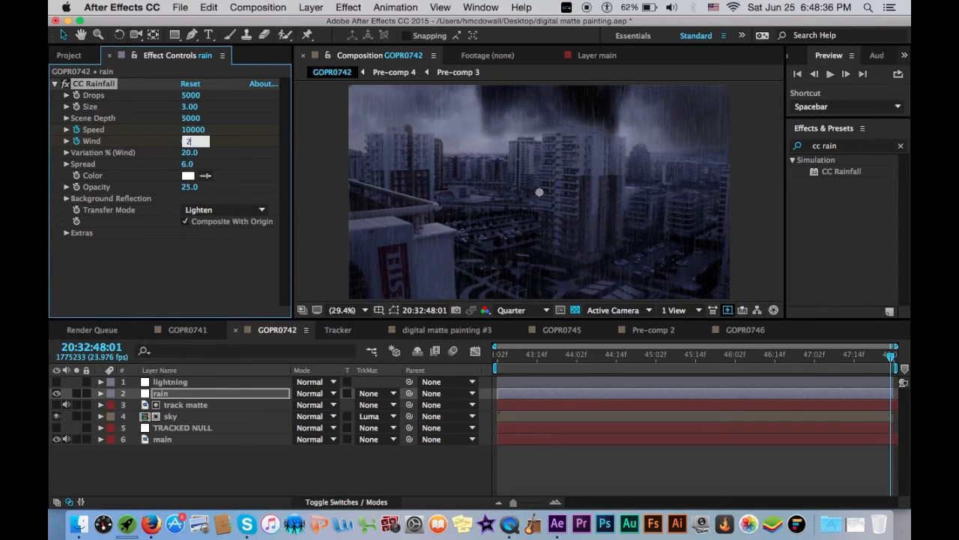
pyautogui.press('Return')
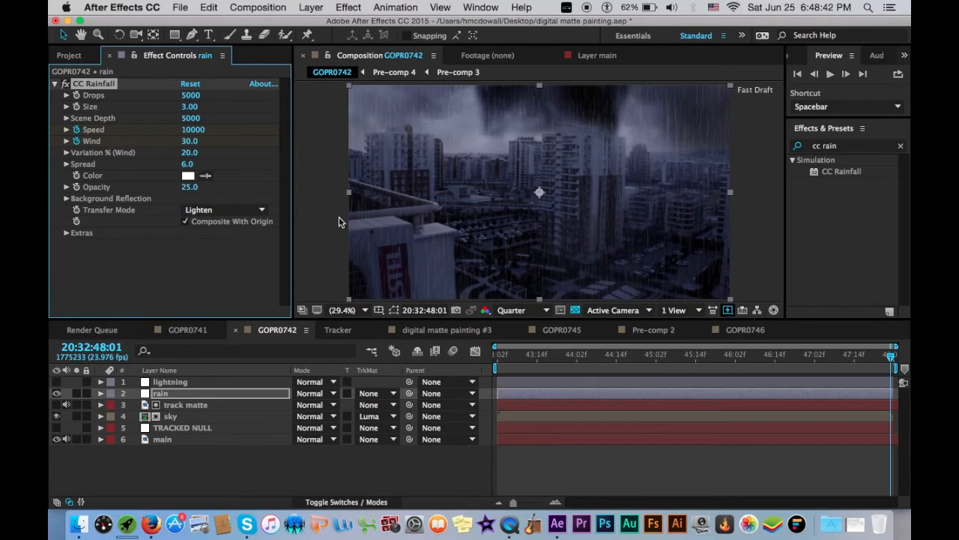
# Set the CC Rainfall drop Size to 3.52.
pyautogui.click(191, 106)
pyautogui.write('2')
pyautogui.press('BackSpace')
pyautogui.write('3.52')
pyautogui.press('Return')
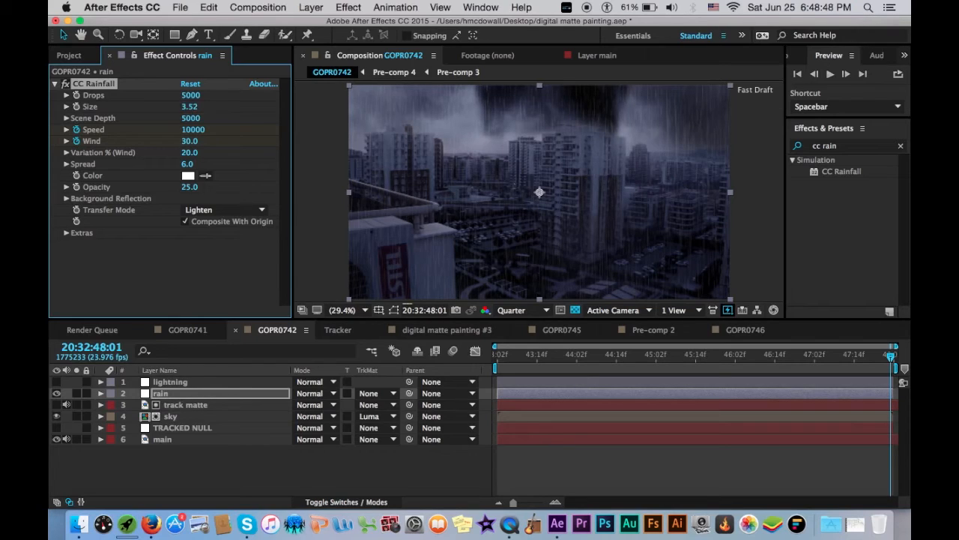
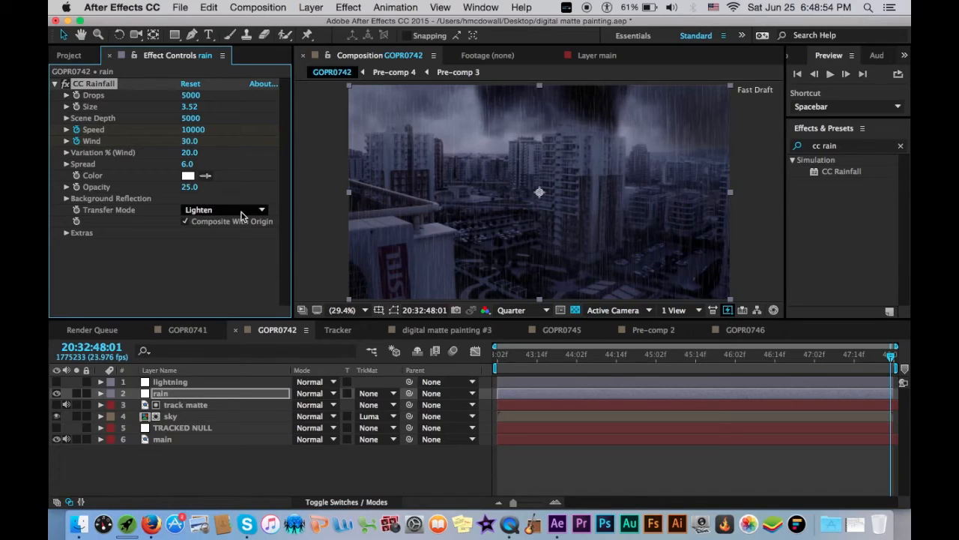
# Compare the rain with Composite With Origin off and on, and expand the Scene Depth setting.
pyautogui.click(185, 224)
pyautogui.click(184, 223)
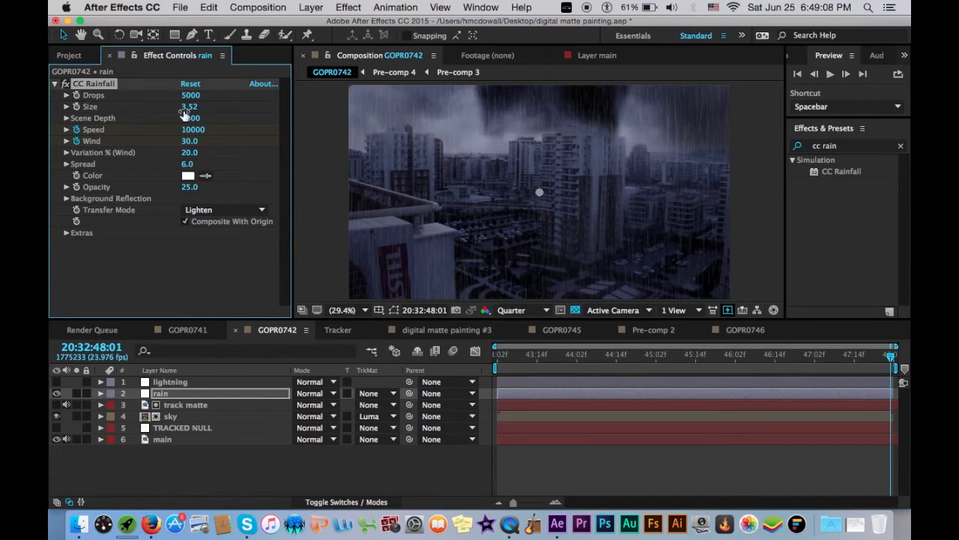
pyautogui.click(66, 118)
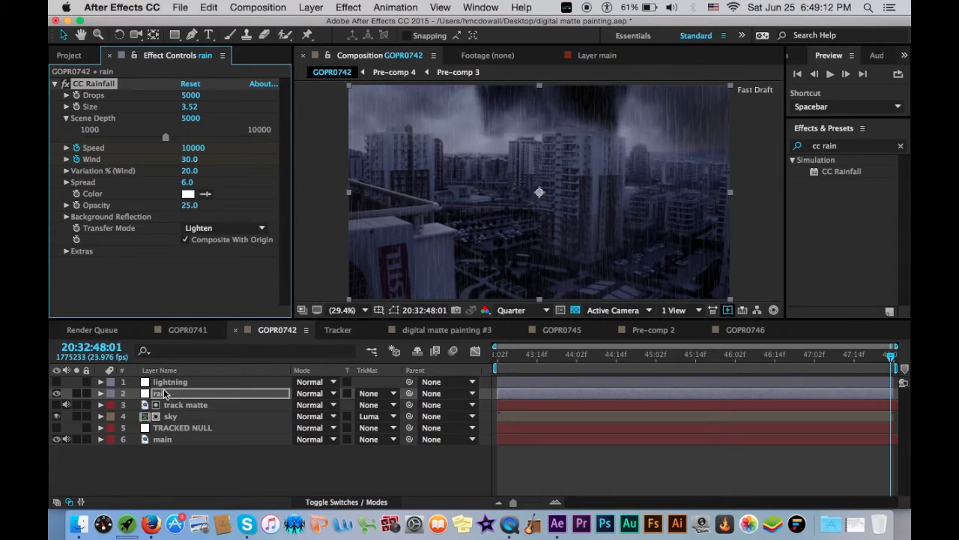
# Delete the lightning layer and create a new adjustment layer above the rain layer.
pyautogui.click(193, 383)
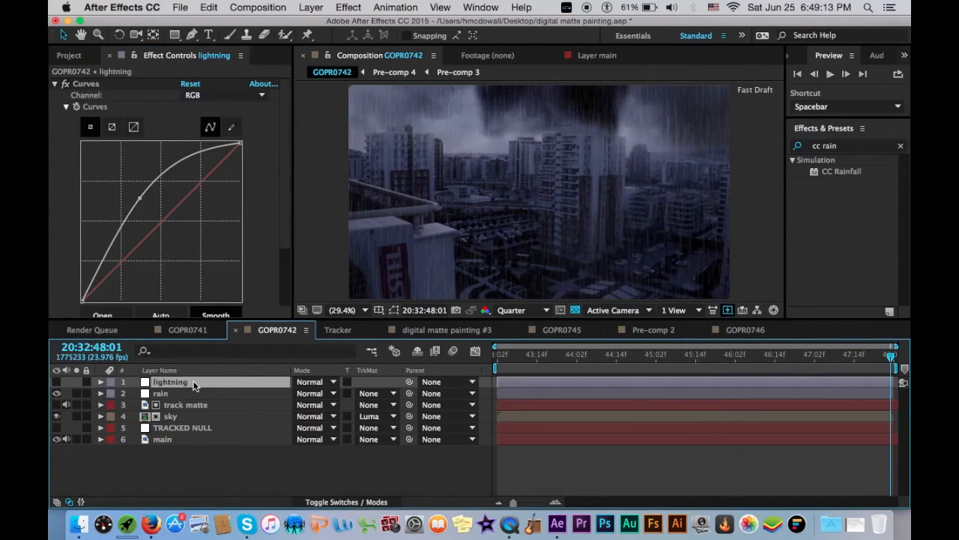
pyautogui.press('Delete')
pyautogui.click(311, 8)
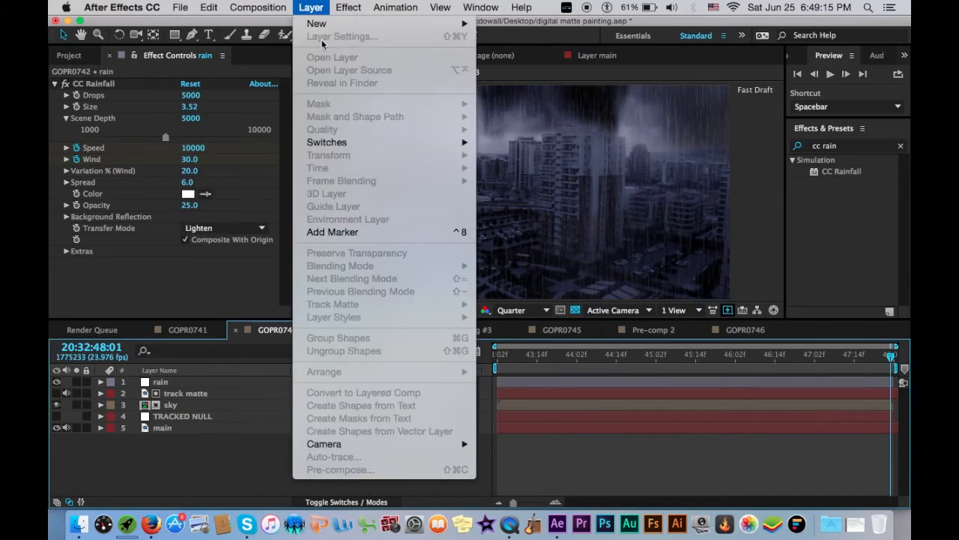
pyautogui.moveTo(319, 24)
pyautogui.click(556, 103)
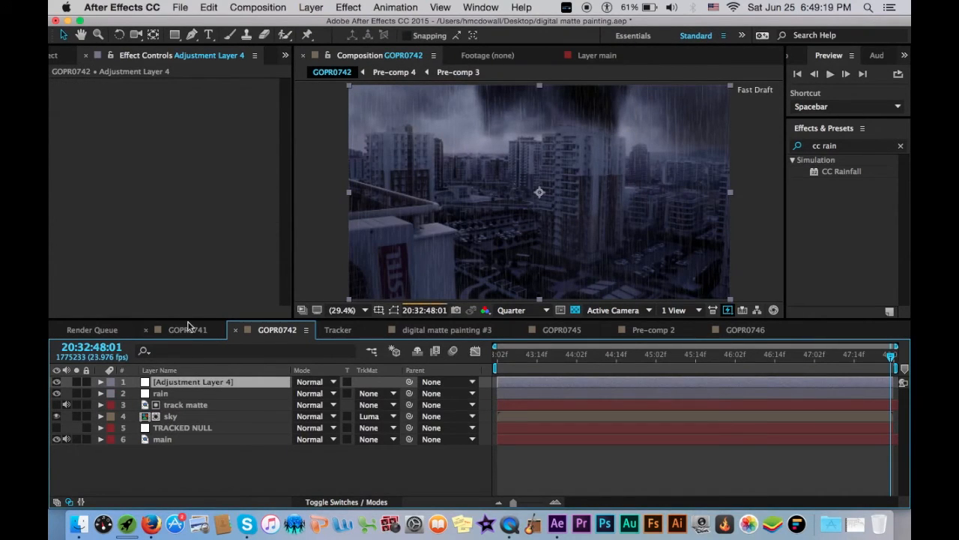
# Solo the new adjustment layer and the sky layer, and outline the dark central cloud with a Pen mask on the adjustment layer.
pyautogui.click(77, 382)
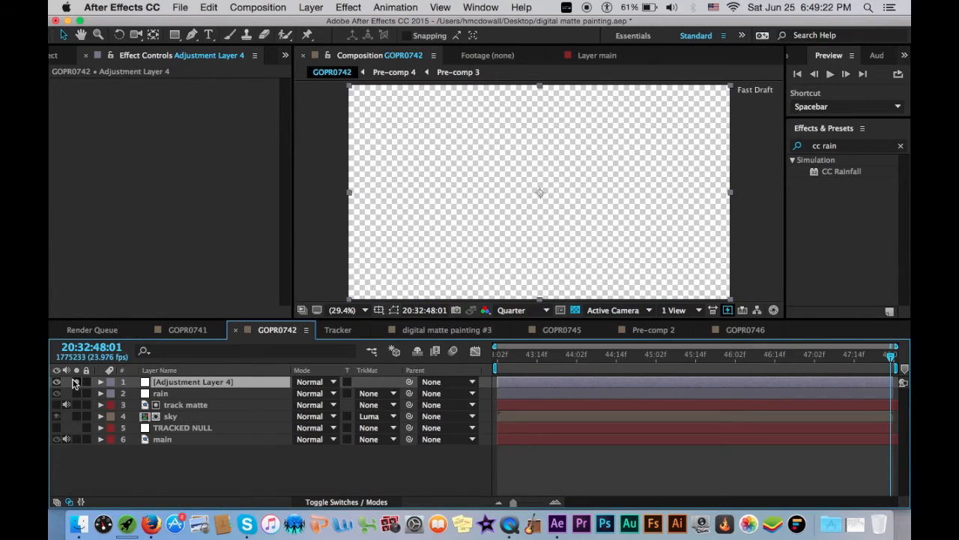
pyautogui.click(77, 416)
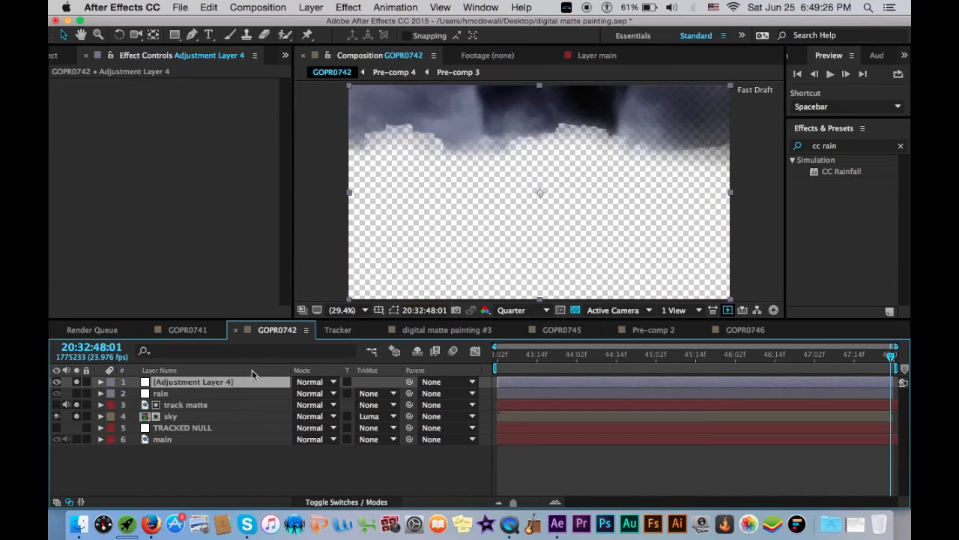
pyautogui.press('g')
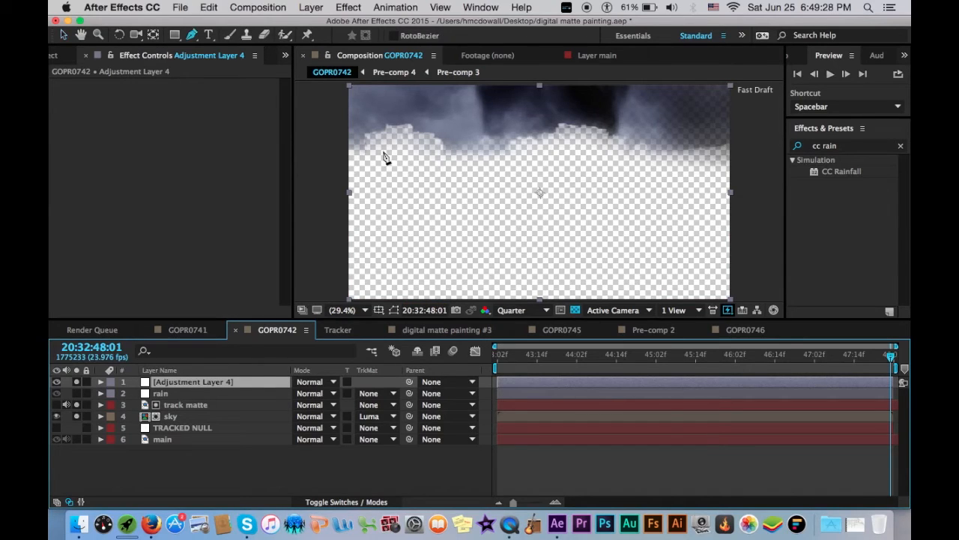
pyautogui.click(470, 88)
pyautogui.click(566, 84)
pyautogui.click(627, 82)
pyautogui.click(648, 108)
pyautogui.click(615, 140)
pyautogui.click(530, 152)
pyautogui.click(488, 148)
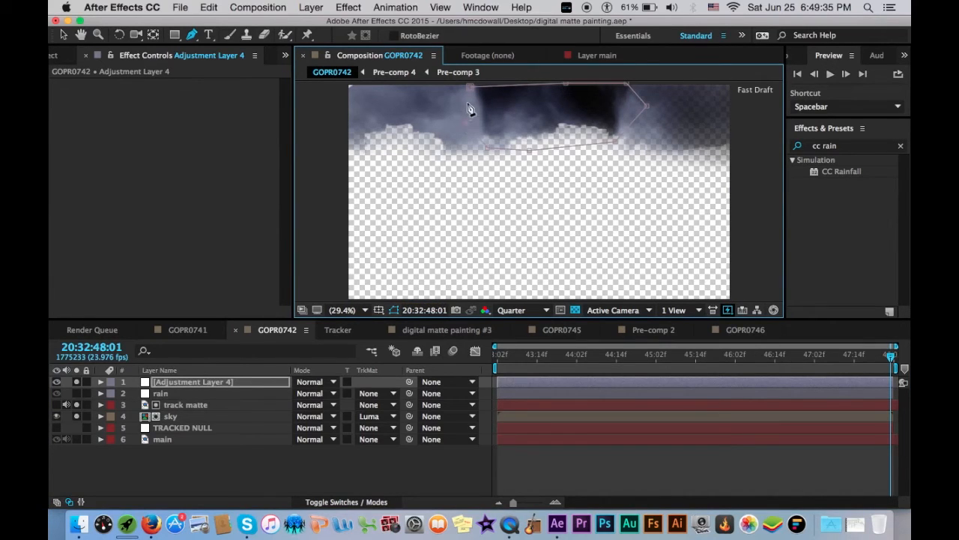
# Draw a second Pen mask on the adjustment layer around the clouds at the sky's left end.
pyautogui.click(413, 140)
pyautogui.click(380, 145)
pyautogui.click(431, 87)
pyautogui.click(394, 94)
pyautogui.click(364, 99)
pyautogui.click(336, 114)
pyautogui.click(346, 146)
pyautogui.click(380, 144)
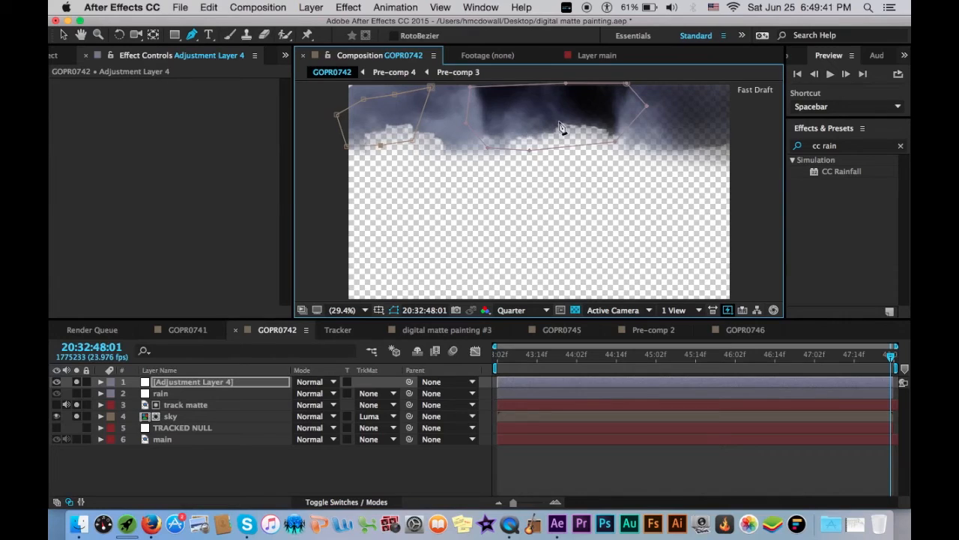
# Draw a third, closed Pen mask on the adjustment layer around the dark cloud at the sky's right end.
pyautogui.click(653, 146)
pyautogui.click(700, 84)
pyautogui.click(748, 148)
pyautogui.click(678, 184)
pyautogui.click(654, 146)
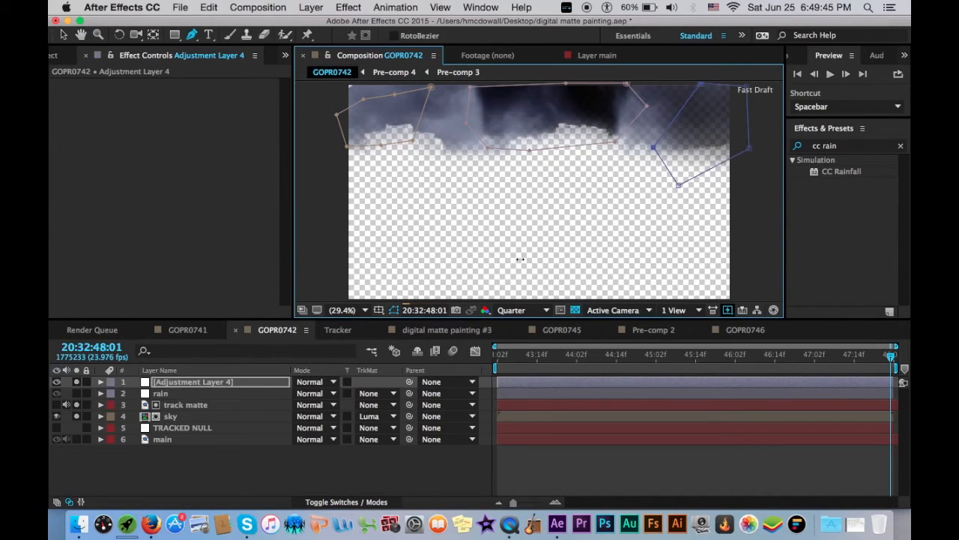
# Feather the adjustment layer's Mask 1 by 30 pixels and Masks 2 and 3 by 25 pixels, and collapse the layer.
pyautogui.press('v')
pyautogui.press('f')
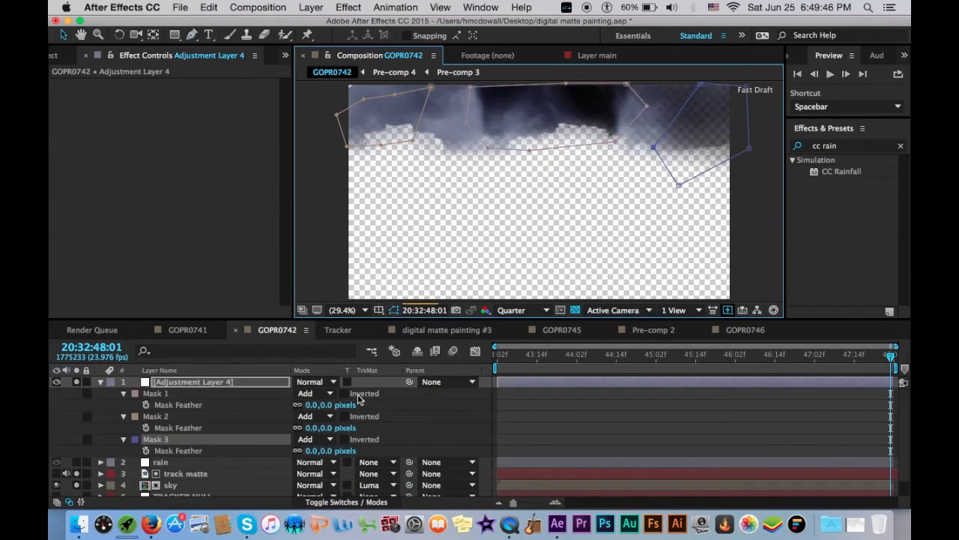
pyautogui.click(313, 404)
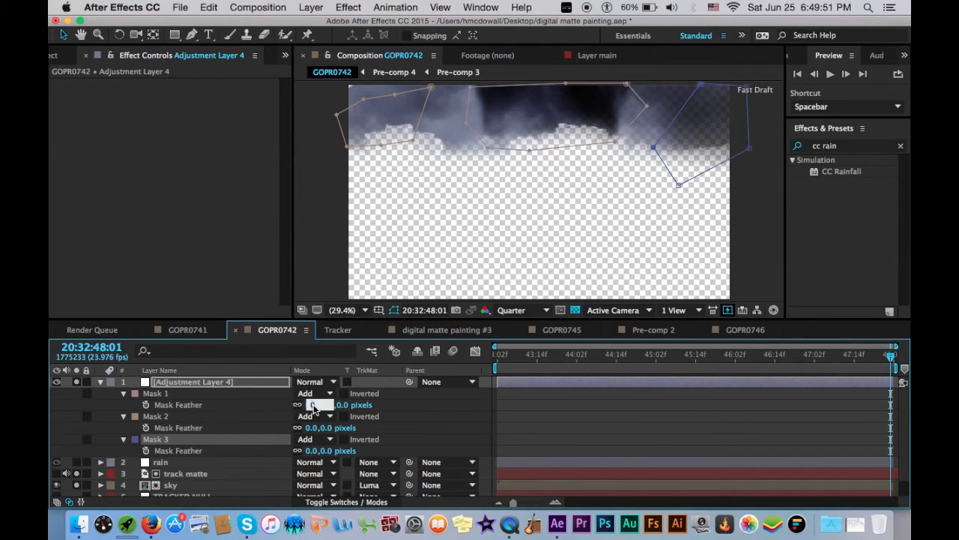
pyautogui.write('25')
pyautogui.press('Return')
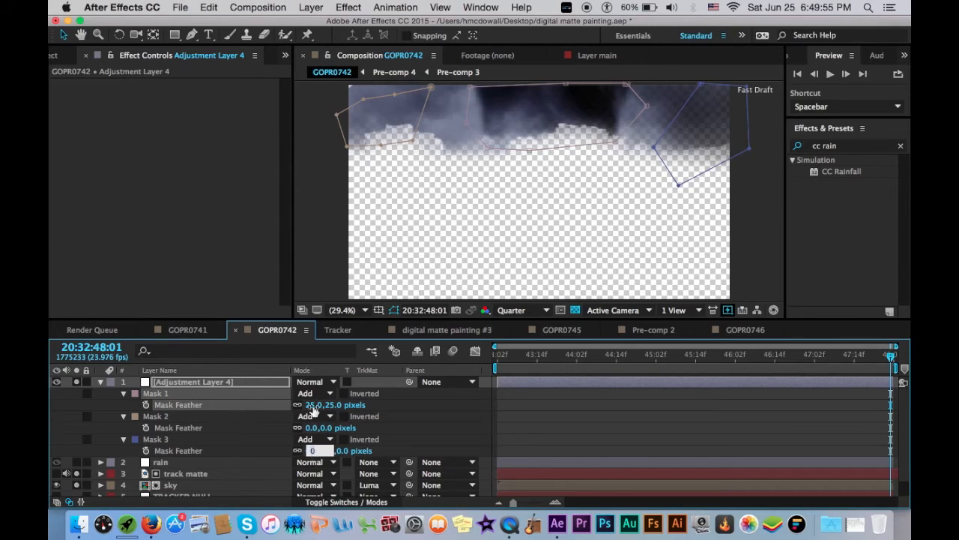
pyautogui.click(314, 405)
pyautogui.write('30')
pyautogui.click(313, 428)
pyautogui.write('25')
pyautogui.click(312, 450)
pyautogui.write('25')
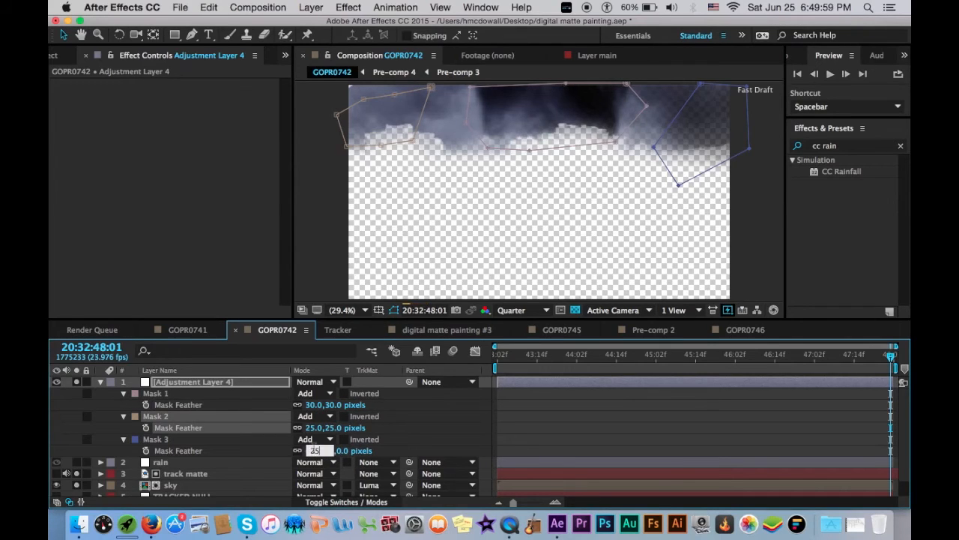
pyautogui.click(481, 428)
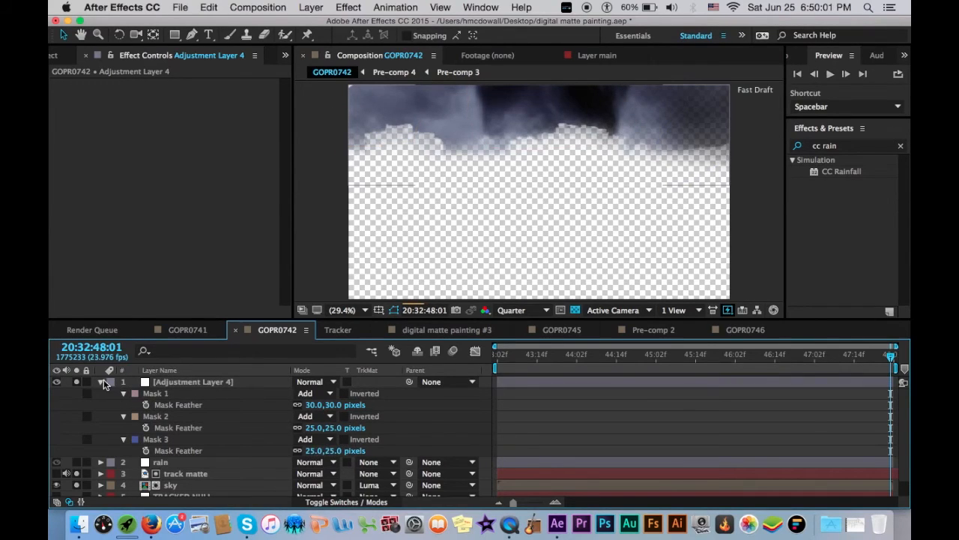
pyautogui.click(100, 382)
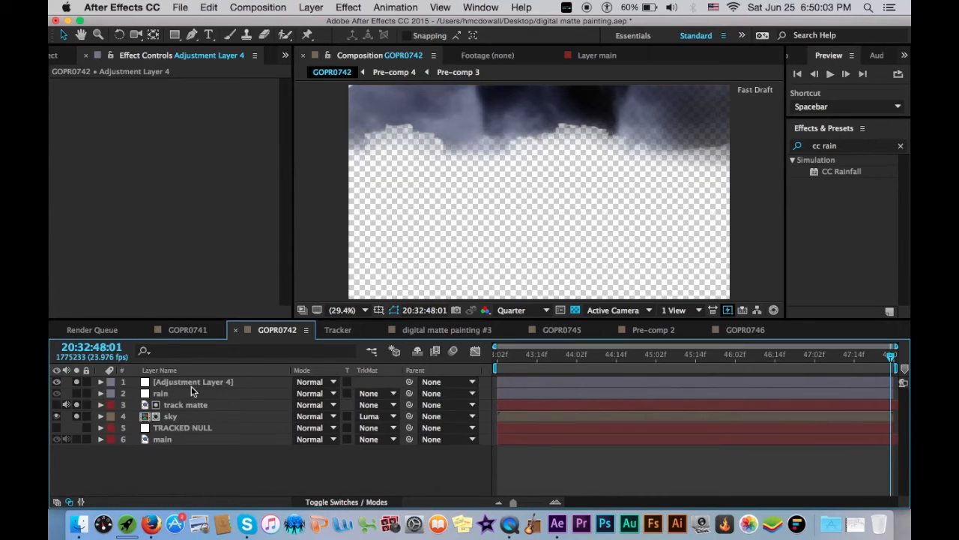
# Turn off solo on the adjustment layer and the sky layer, and rename the adjustment layer "lightning".
pyautogui.click(192, 383)
pyautogui.click(76, 381)
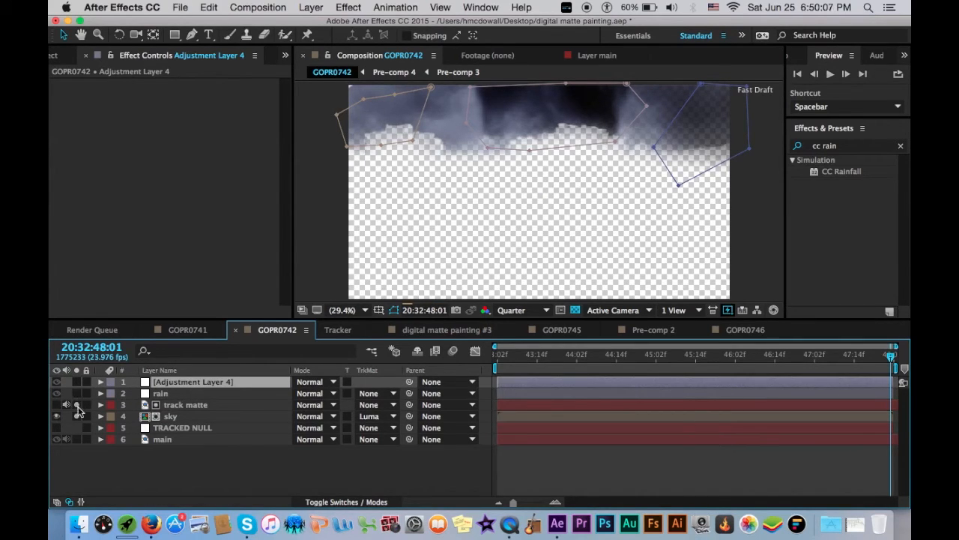
pyautogui.click(75, 416)
pyautogui.click(195, 384)
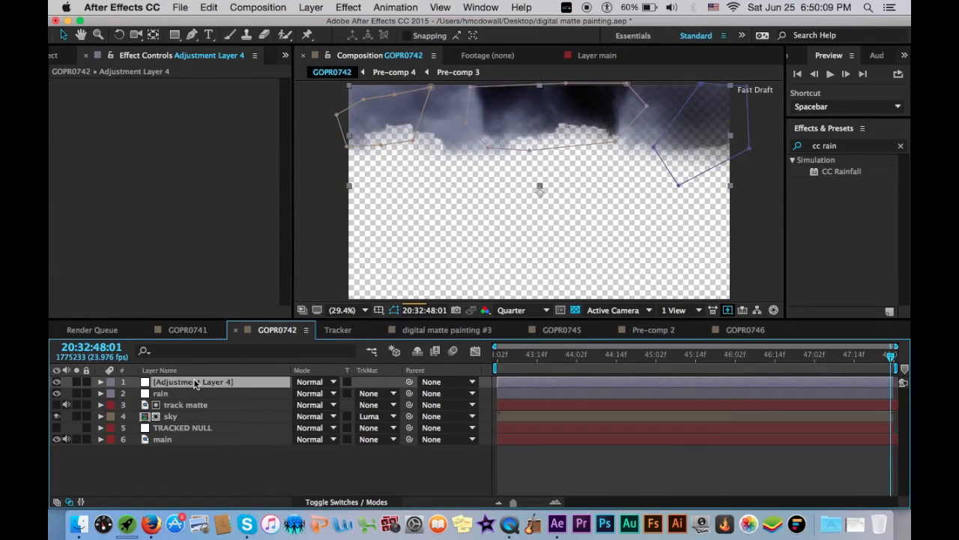
pyautogui.press('Return')
pyautogui.write('ligh')
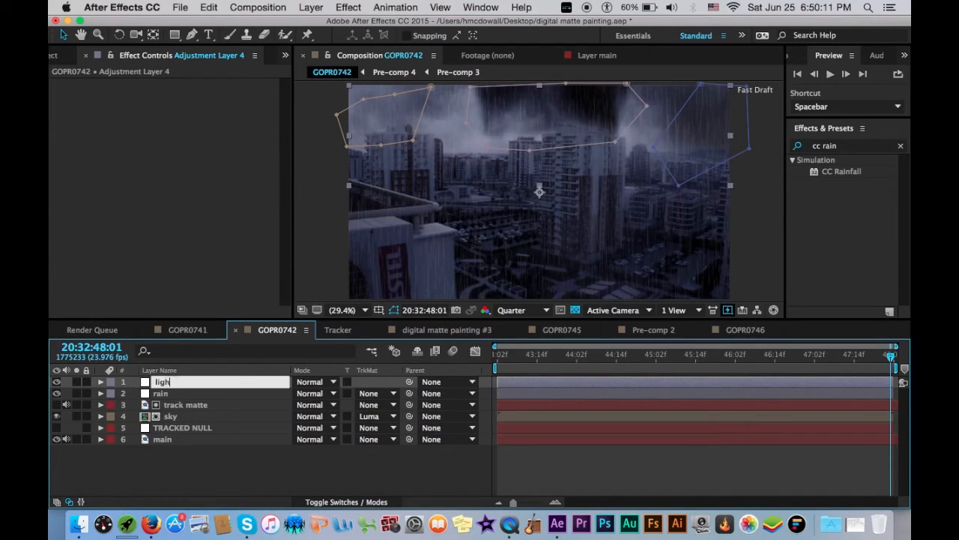
pyautogui.write('tning')
pyautogui.press('Return')
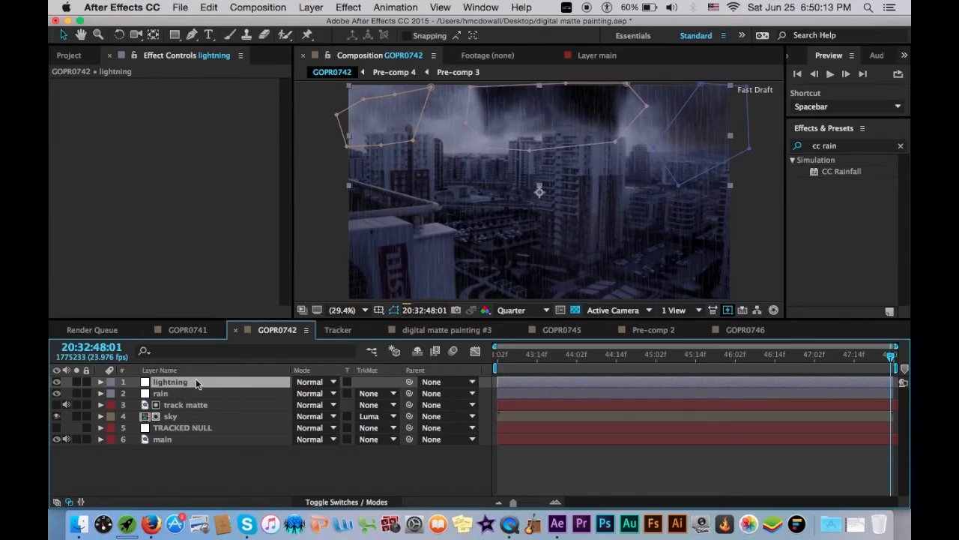
# Apply the Curves effect to the lightning layer and raise the RGB curve's midtones to brighten the masked clouds.
pyautogui.click(596, 287)
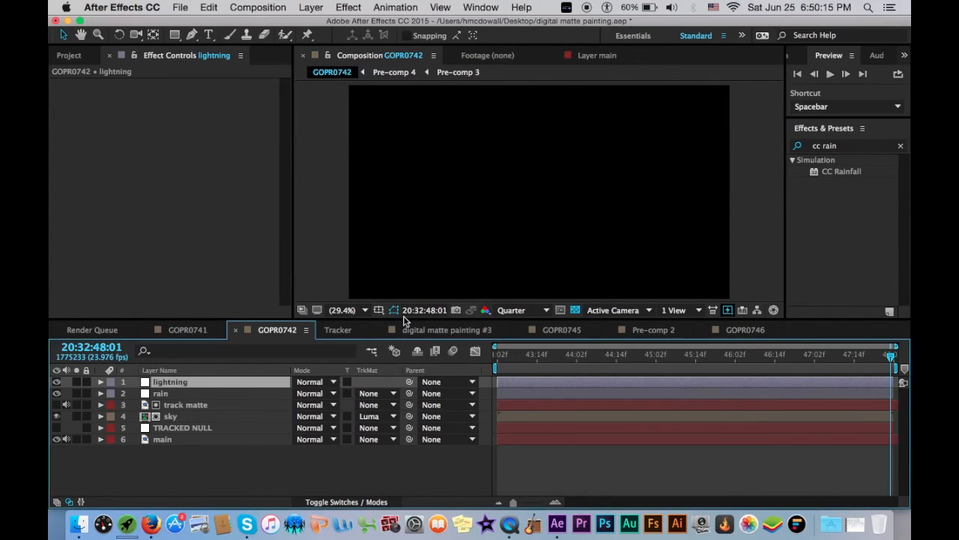
pyautogui.click(848, 147)
pyautogui.write('curves')
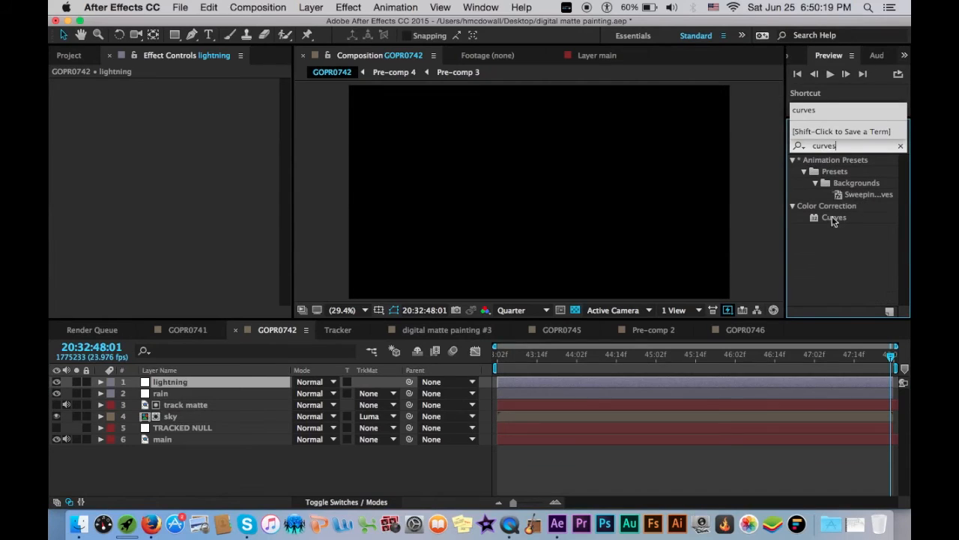
pyautogui.click(835, 218)
pyautogui.click(842, 222)
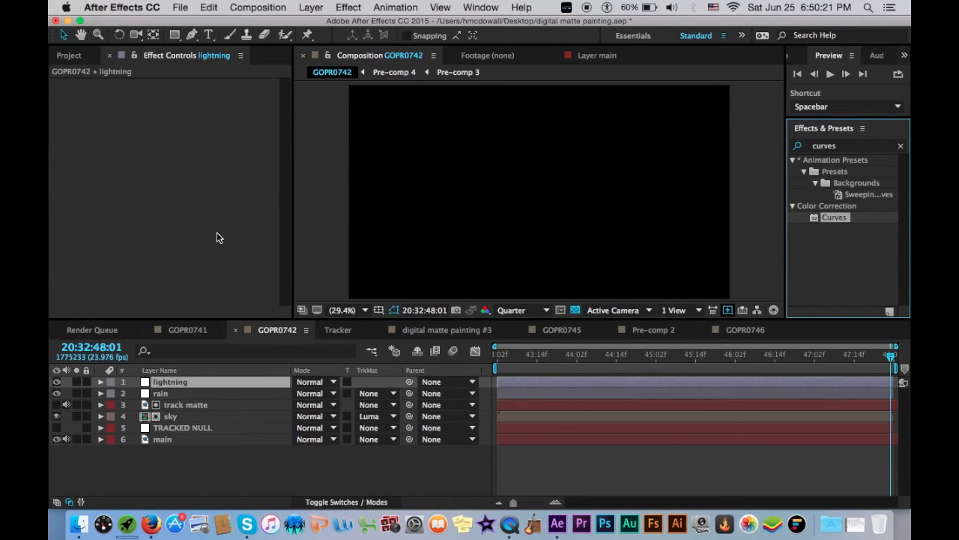
pyautogui.doubleClick(830, 218)
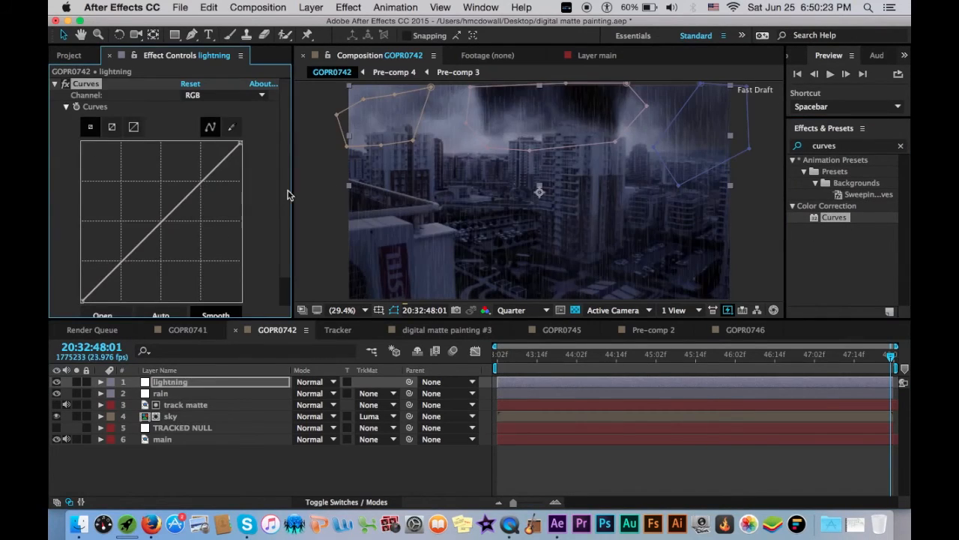
pyautogui.moveTo(162, 219); pyautogui.dragTo(139, 202)
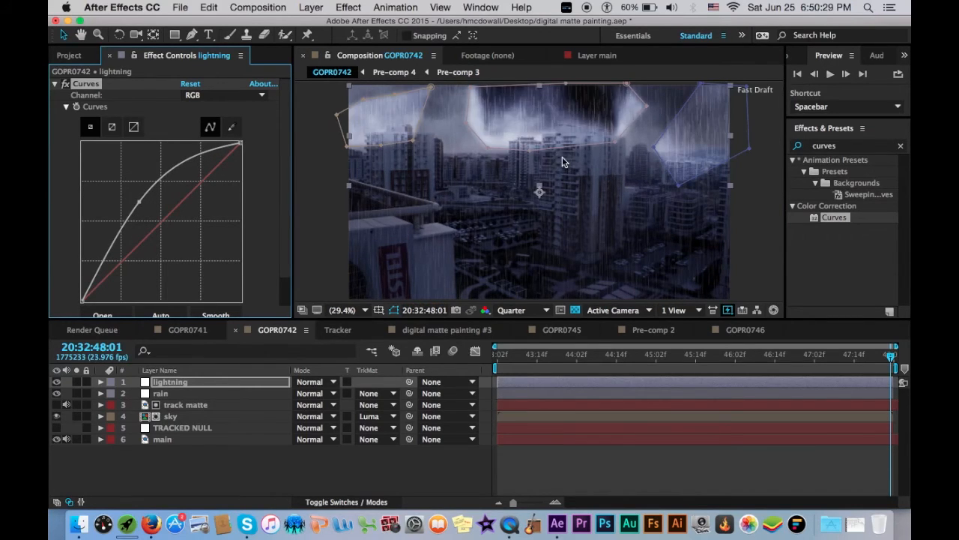
# Add Brightness & Contrast to the lightning layer with Brightness 40 and Contrast -15.
pyautogui.click(847, 149)
pyautogui.write('brightn')
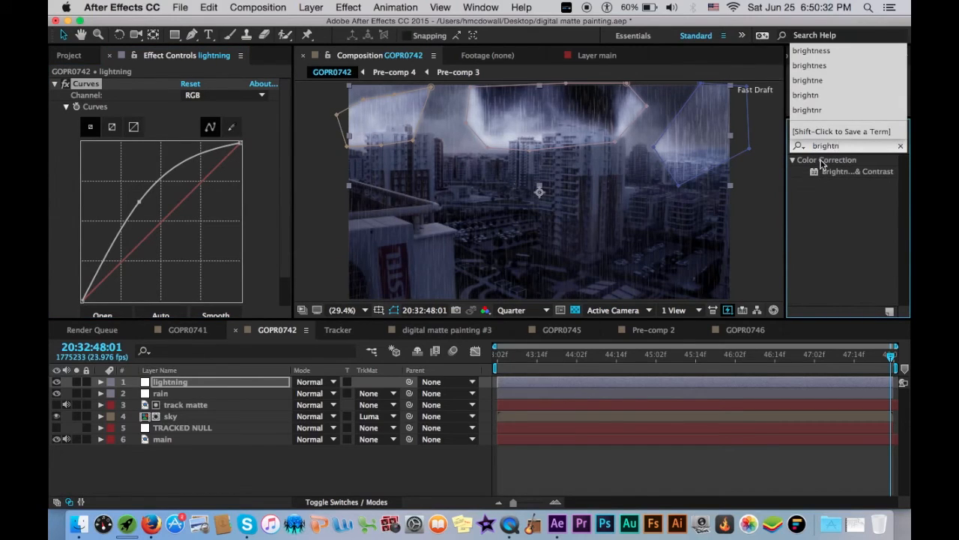
pyautogui.click(829, 172)
pyautogui.moveTo(829, 174); pyautogui.dragTo(136, 291)
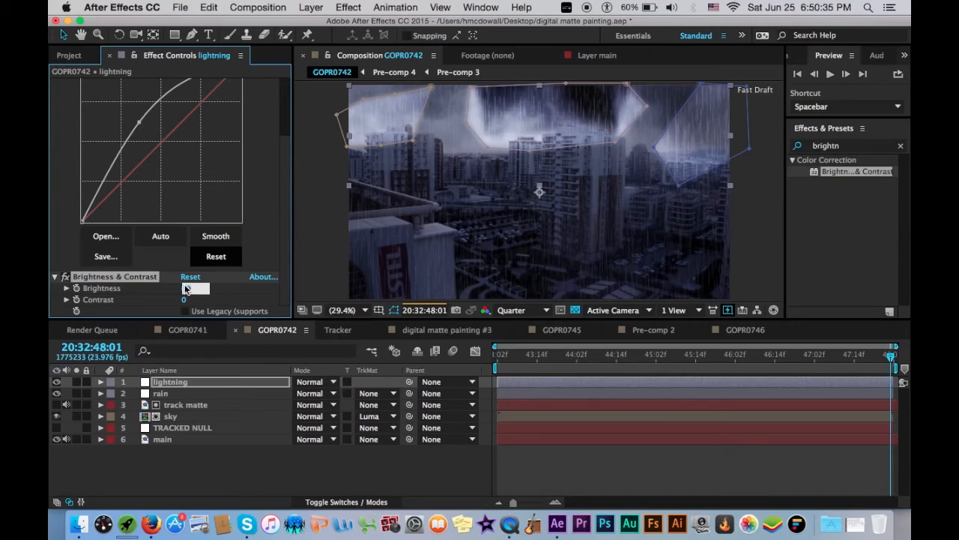
pyautogui.write('40')
pyautogui.press('Tab')
pyautogui.write('-1')
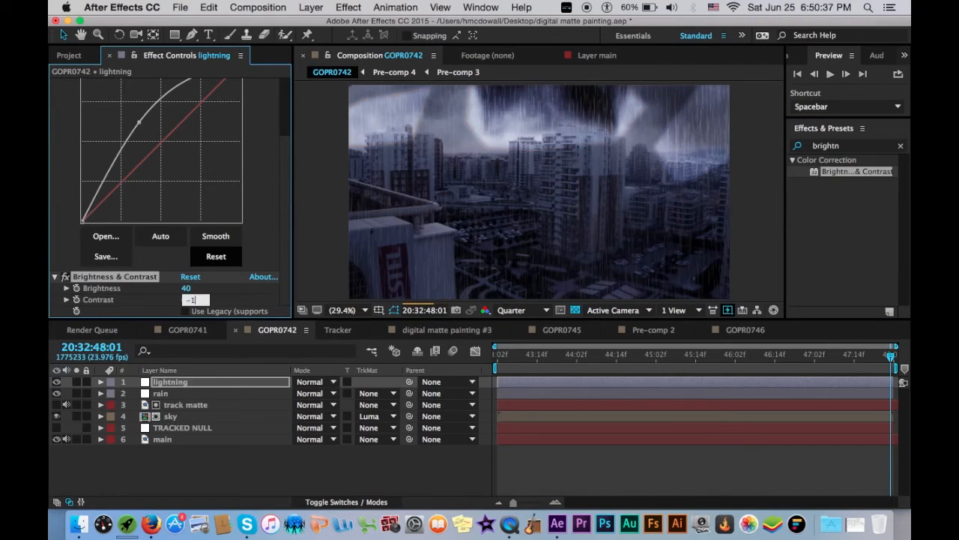
pyautogui.write('5')
pyautogui.press('Return')
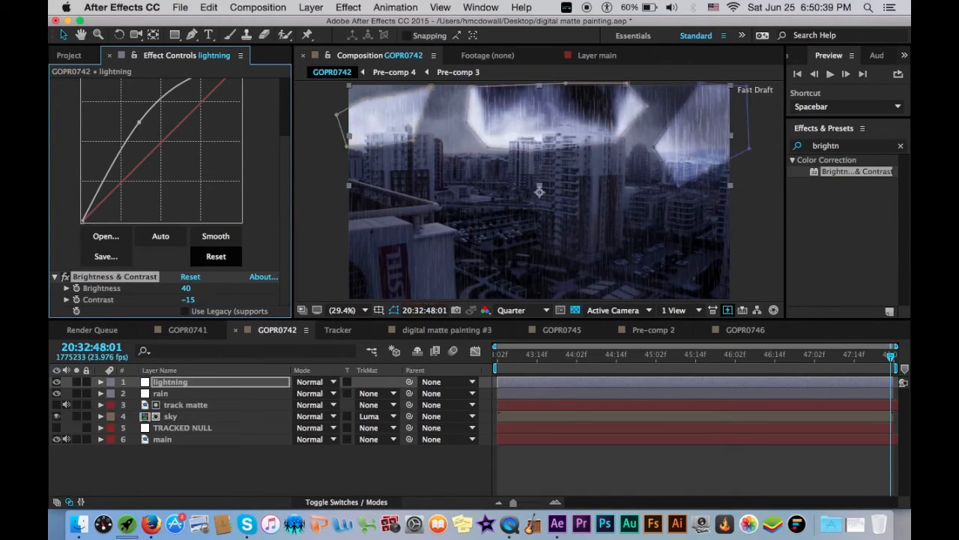
# Hide the mask outlines in the viewer and set the lightning layer's Mask 1 feather to 70 pixels.
pyautogui.click(394, 311)
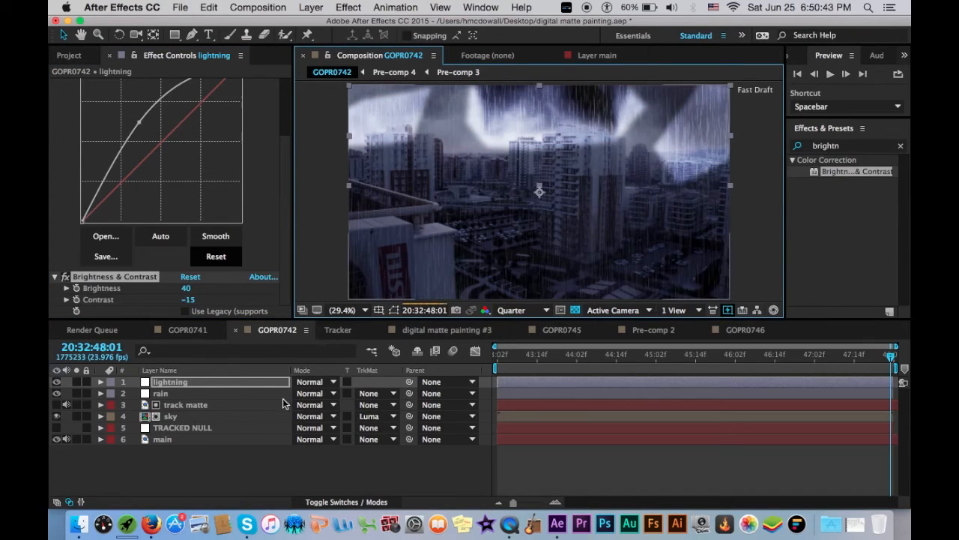
pyautogui.press('f')
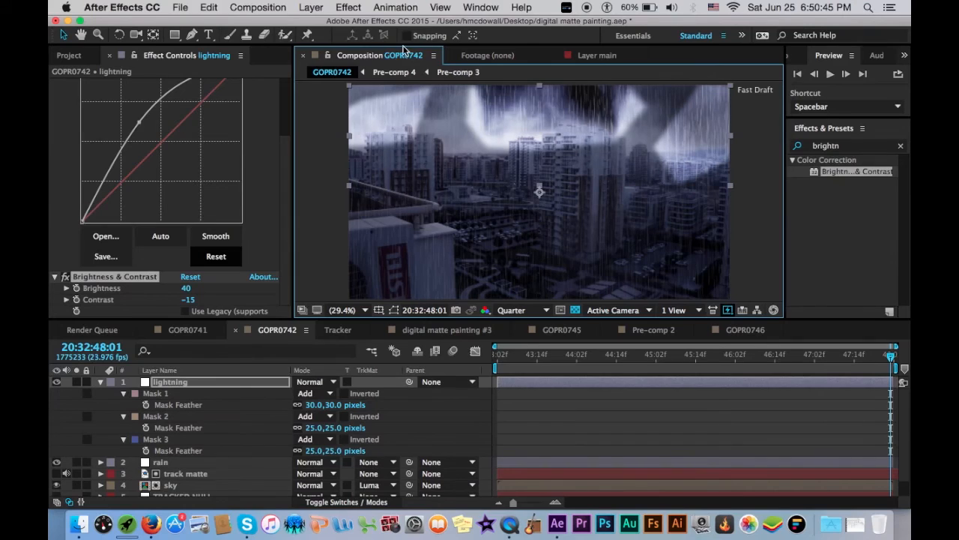
pyautogui.click(315, 405)
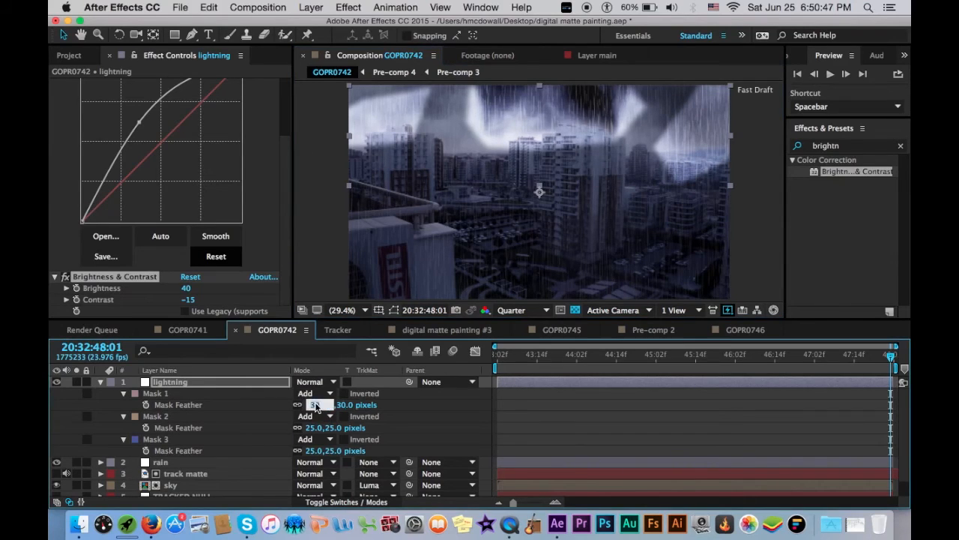
pyautogui.write('70')
pyautogui.press('Return')
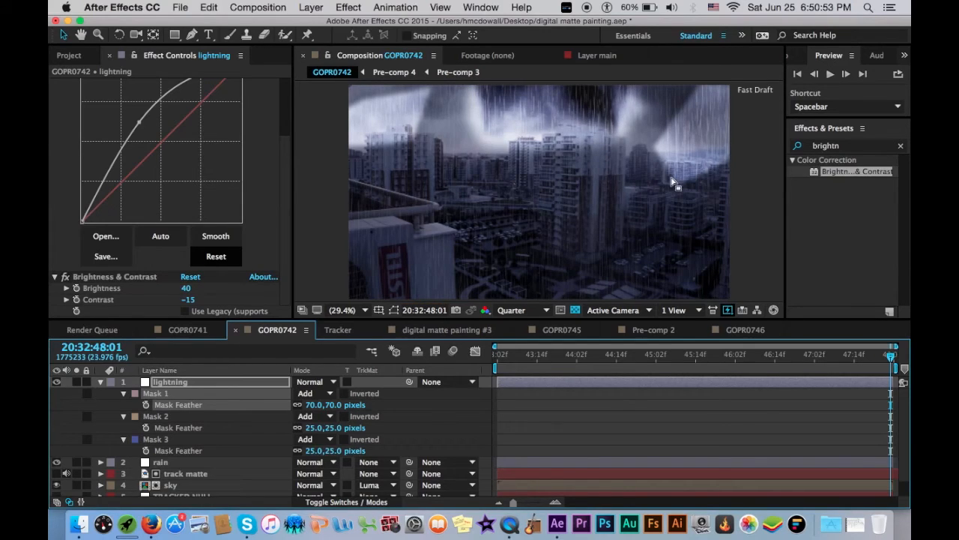
# Set the feather of the lightning layer's Masks 2 and 3 to 60 pixels.
pyautogui.click(313, 427)
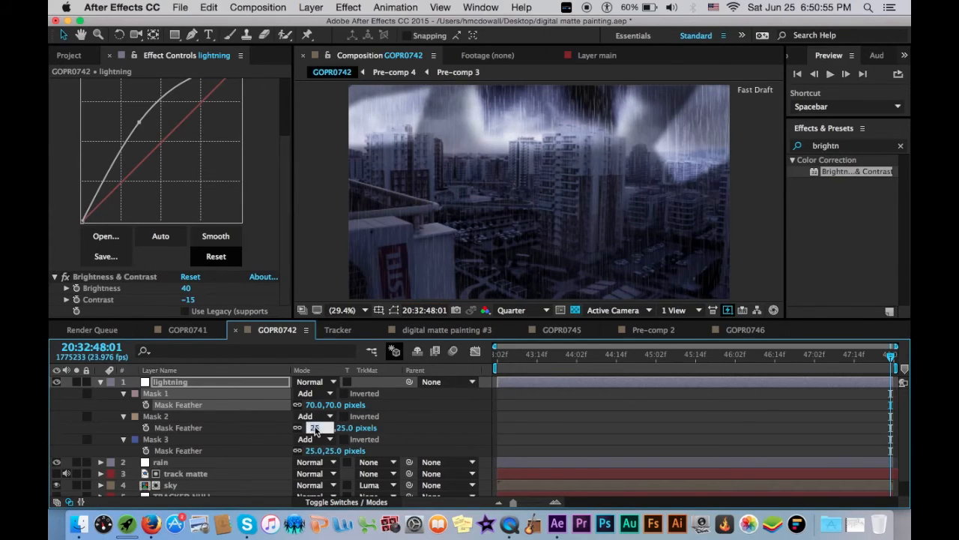
pyautogui.write('60')
pyautogui.press('Return')
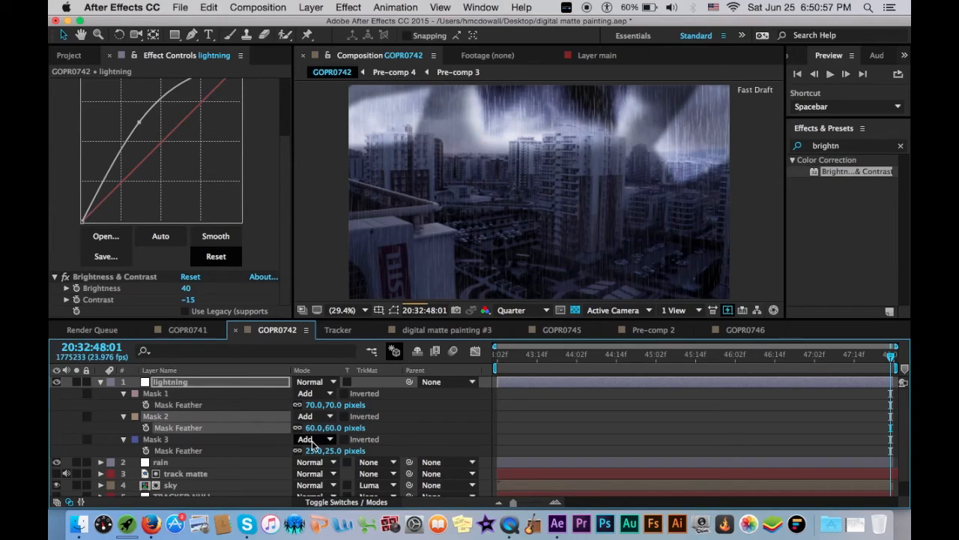
pyautogui.click(314, 450)
pyautogui.write('60')
pyautogui.press('Return')
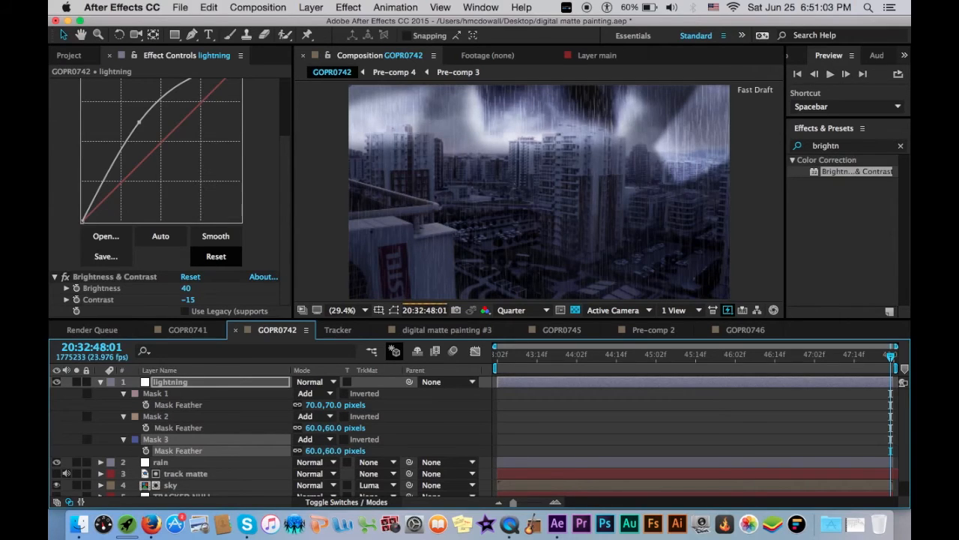
# Increase the feather of the lightning layer's Masks 3 and 2 to 80 pixels each.
pyautogui.click(315, 451)
pyautogui.write('80')
pyautogui.press('Return')
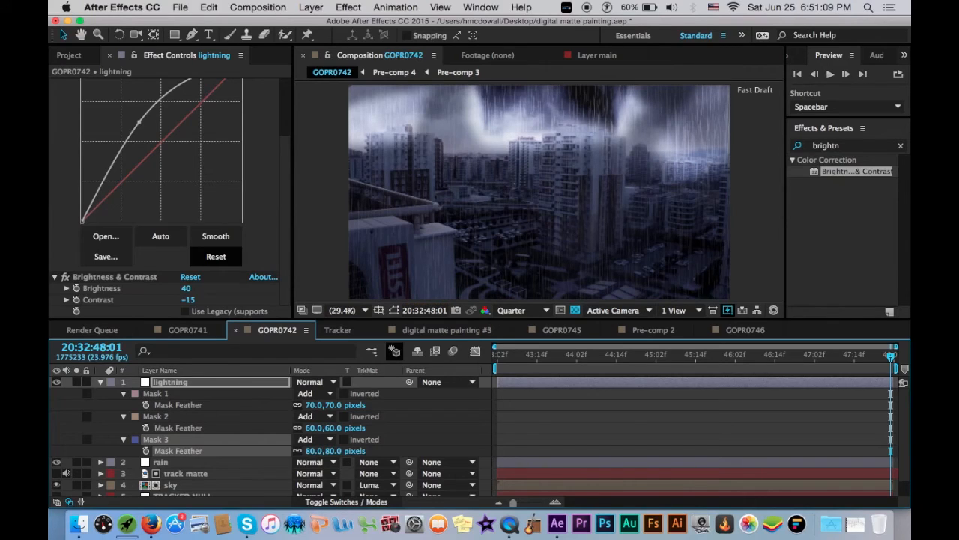
pyautogui.click(315, 427)
pyautogui.write('80')
pyautogui.press('Return')
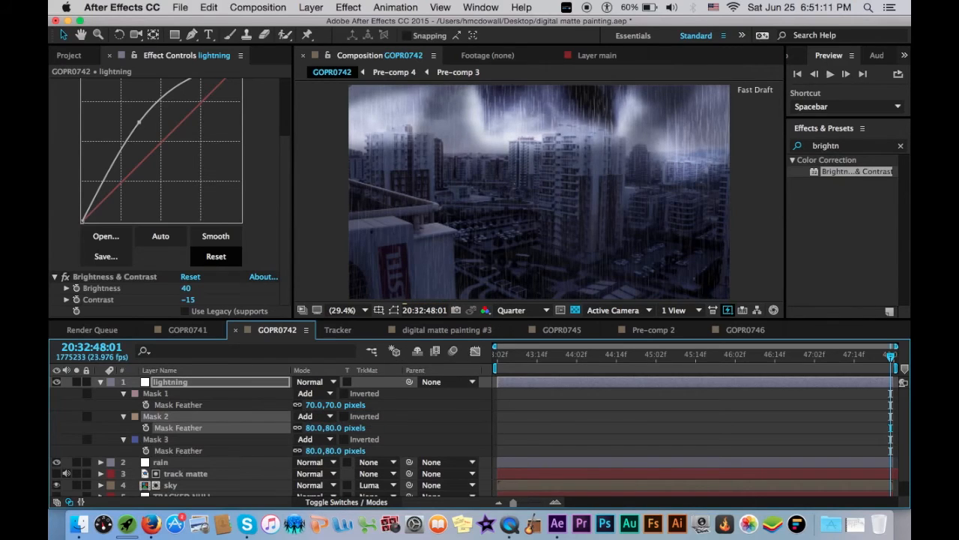
# Start keyframing the lightning layer's Opacity at 100% and return to the composition's first frame.
pyautogui.click(99, 382)
pyautogui.press('t')
pyautogui.click(135, 394)
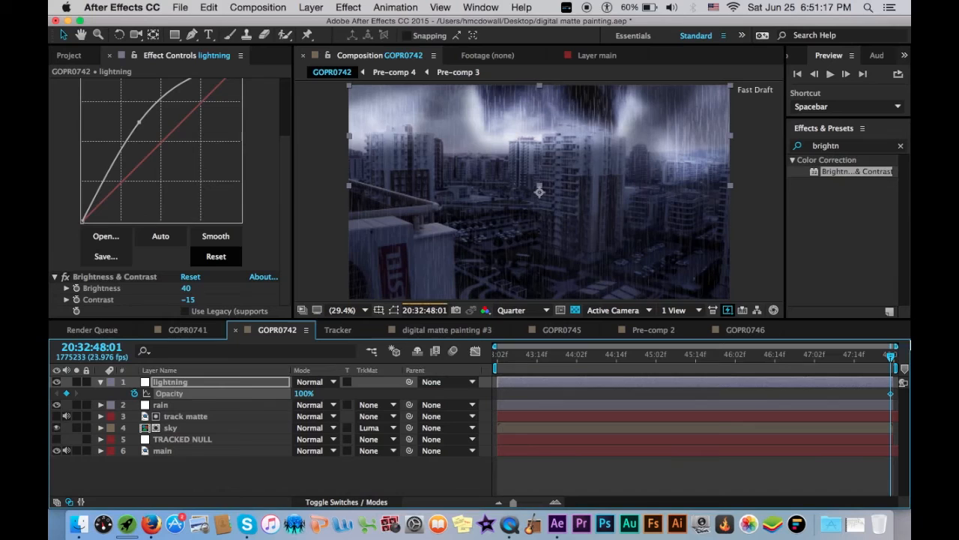
pyautogui.click(766, 353)
pyautogui.press('Home')
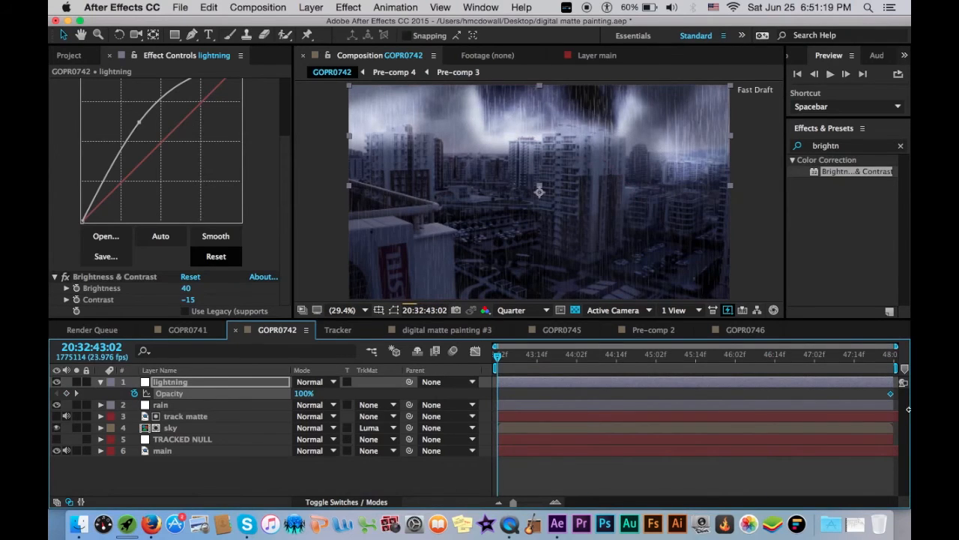
# Reveal the rain layer's keyframed properties in the timeline, leaving the track matte layer collapsed.
pyautogui.click(801, 418)
pyautogui.press('u')
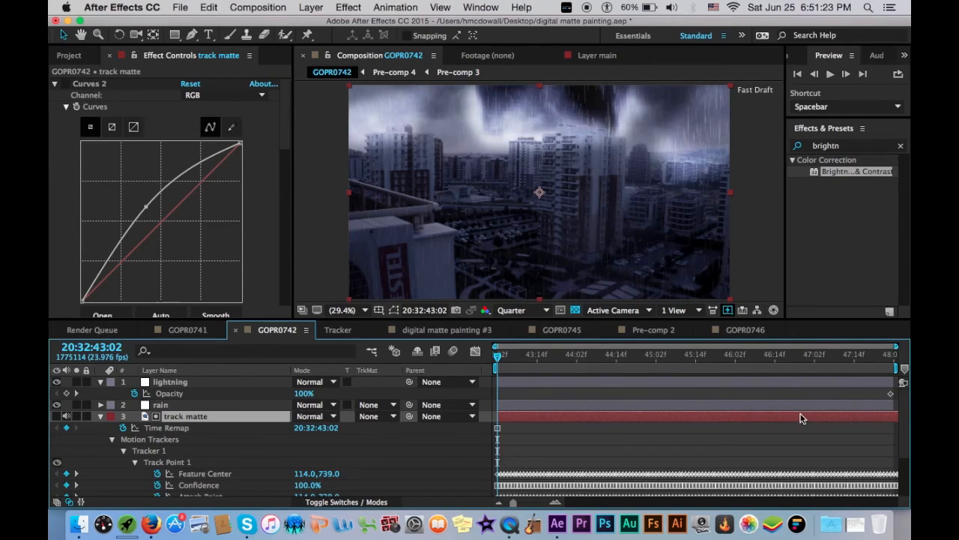
pyautogui.press('u')
pyautogui.click(794, 404)
pyautogui.press('u')
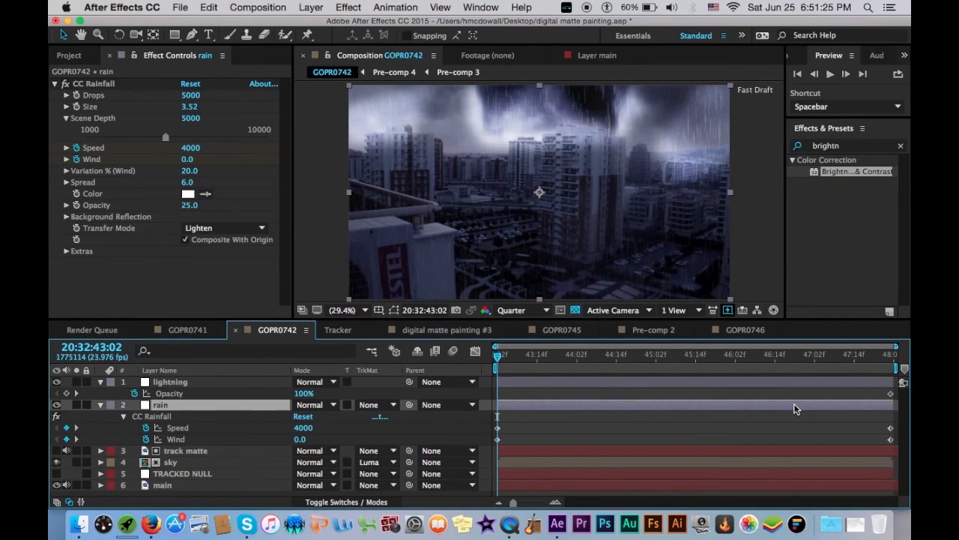
# Move the lightning layer's Opacity keyframe to the composition's start at 20:32:43:02.
pyautogui.moveTo(865, 358); pyautogui.dragTo(460, 356)
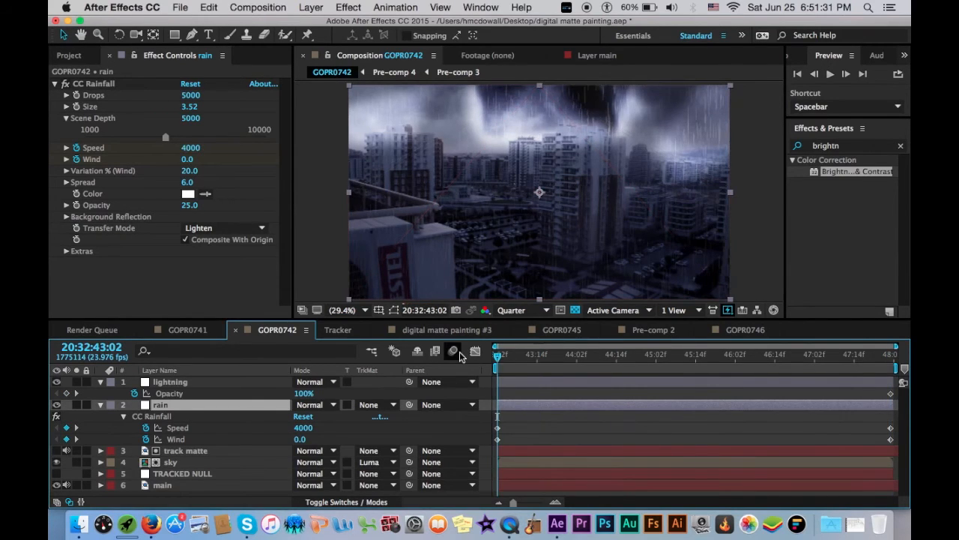
pyautogui.click(484, 383)
pyautogui.moveTo(495, 394)
pyautogui.mouseDown()
pyautogui.moveTo(511, 397)
pyautogui.moveTo(499, 402)
pyautogui.mouseUp()
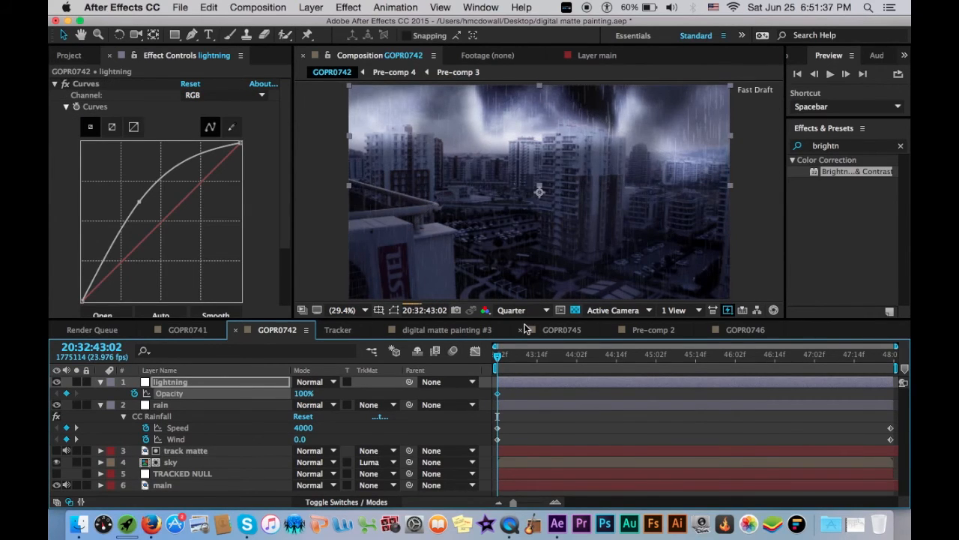
# Keyframe the lightning layer's Opacity at 30% on 20:32:43:04 and at 90% about two frames further on.
pyautogui.click(504, 358)
pyautogui.click(304, 392)
pyautogui.write('30')
pyautogui.press('Return')
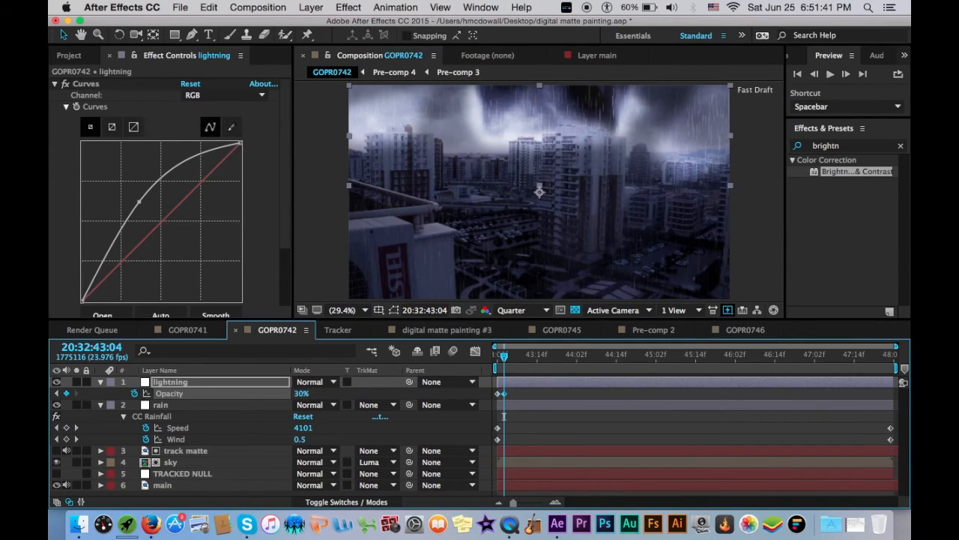
pyautogui.click(511, 360)
pyautogui.click(301, 392)
pyautogui.write('90')
pyautogui.press('Return')
# Keyframe the lightning layer's Opacity at 10% on 20:32:43:10 and at 100% about four frames further on.
pyautogui.click(524, 365)
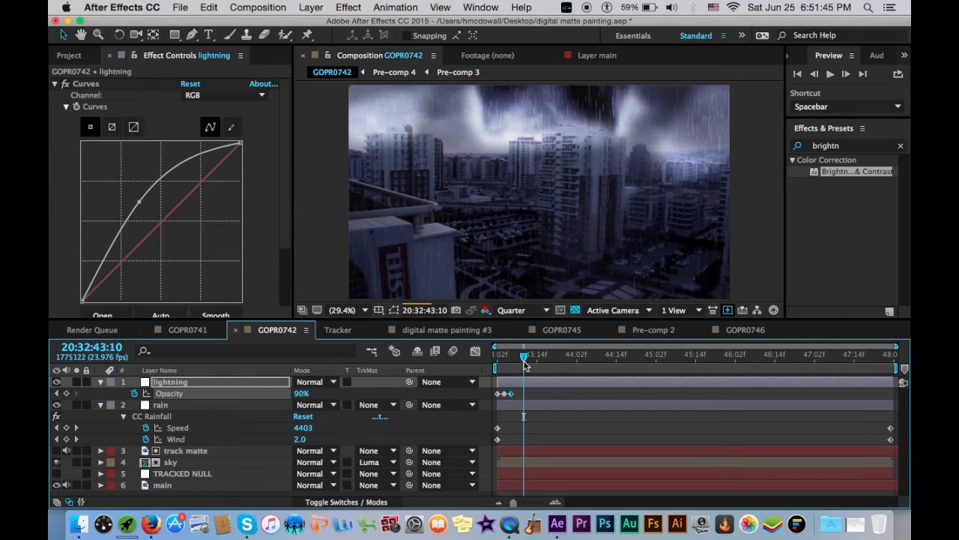
pyautogui.click(303, 394)
pyautogui.write('10')
pyautogui.press('Return')
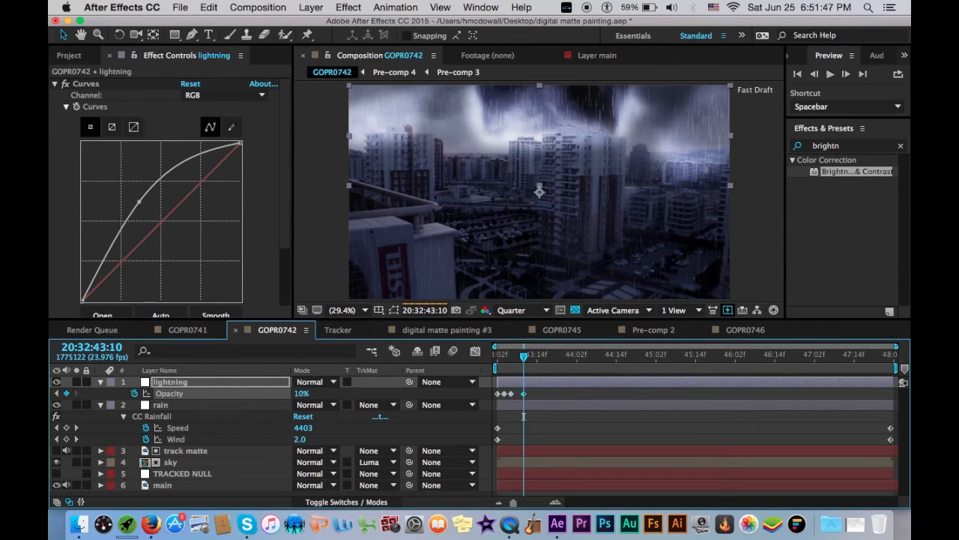
pyautogui.click(550, 360)
pyautogui.click(302, 393)
pyautogui.write('100')
pyautogui.press('Return')
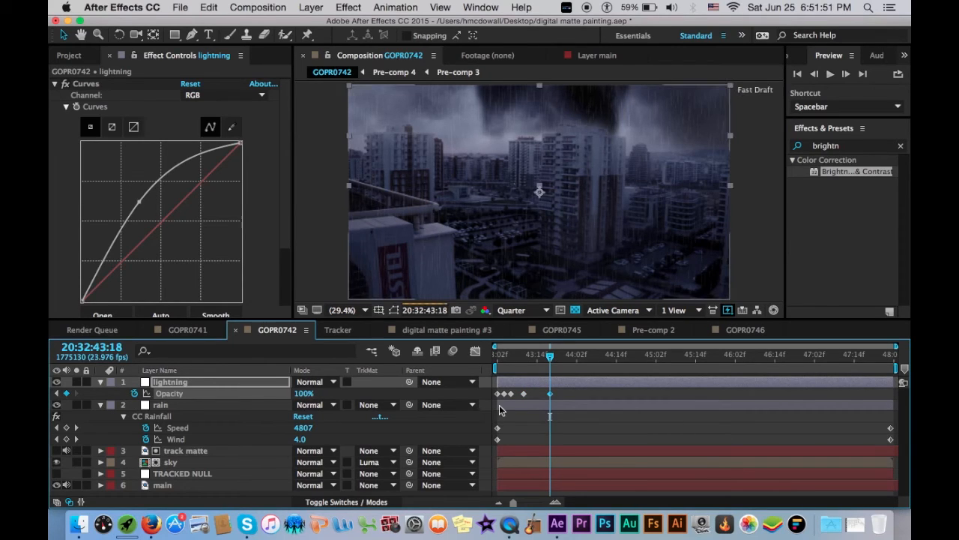
pyautogui.moveTo(550, 394); pyautogui.dragTo(538, 394)
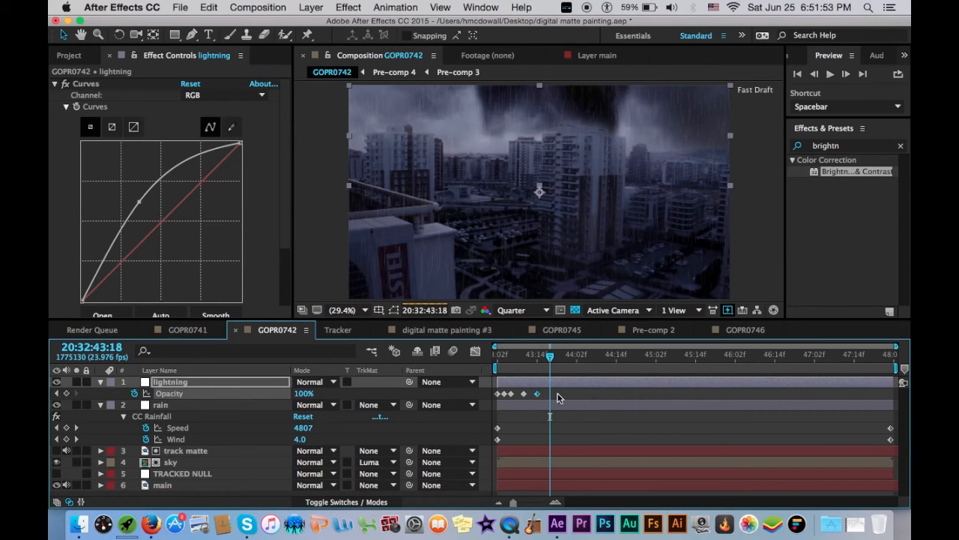
# Copy the lightning layer's Opacity keyframes and paste them at 20:32:44:02, with the layer's keyframed properties revealed.
pyautogui.click(492, 395)
pyautogui.moveTo(548, 394); pyautogui.dragTo(488, 397)
pyautogui.moveTo(551, 355); pyautogui.dragTo(579, 360)
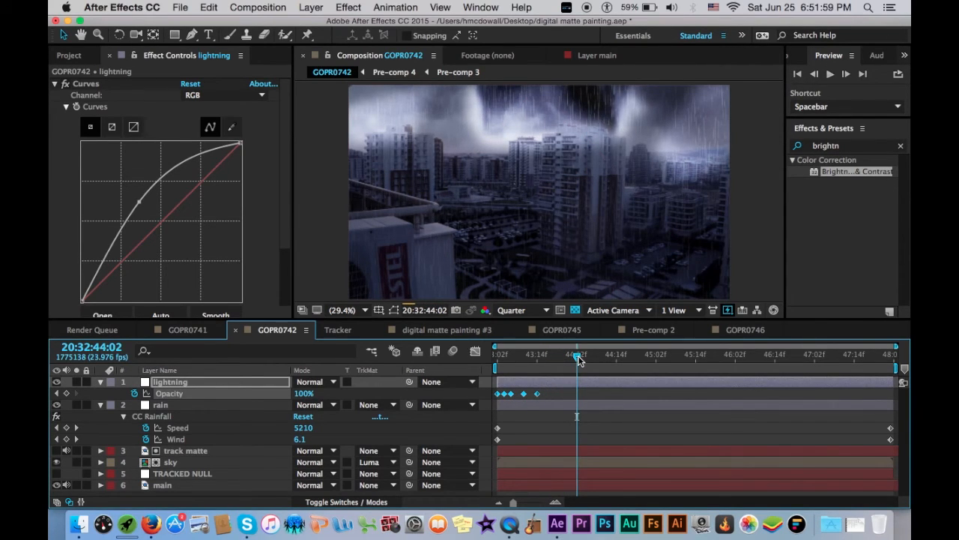
pyautogui.press('super+v')
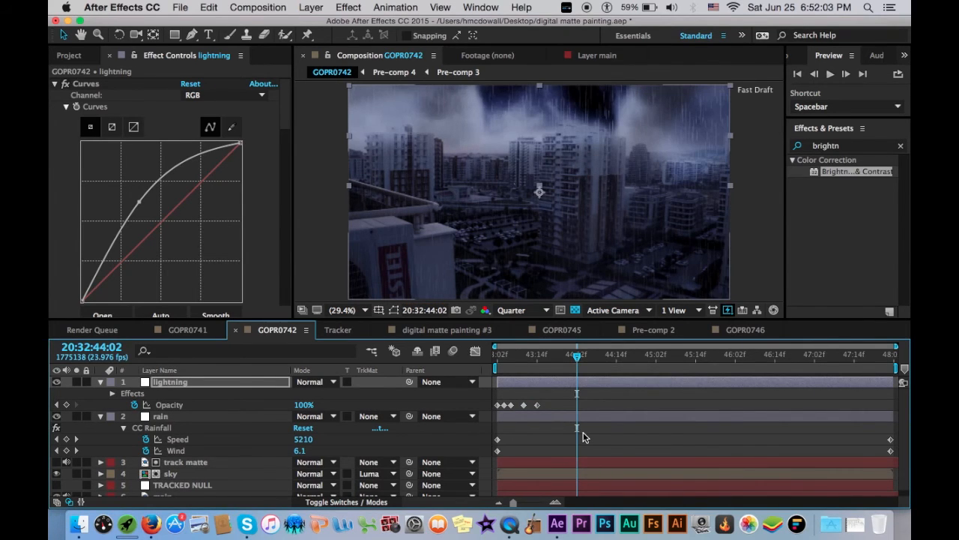
pyautogui.press('u')
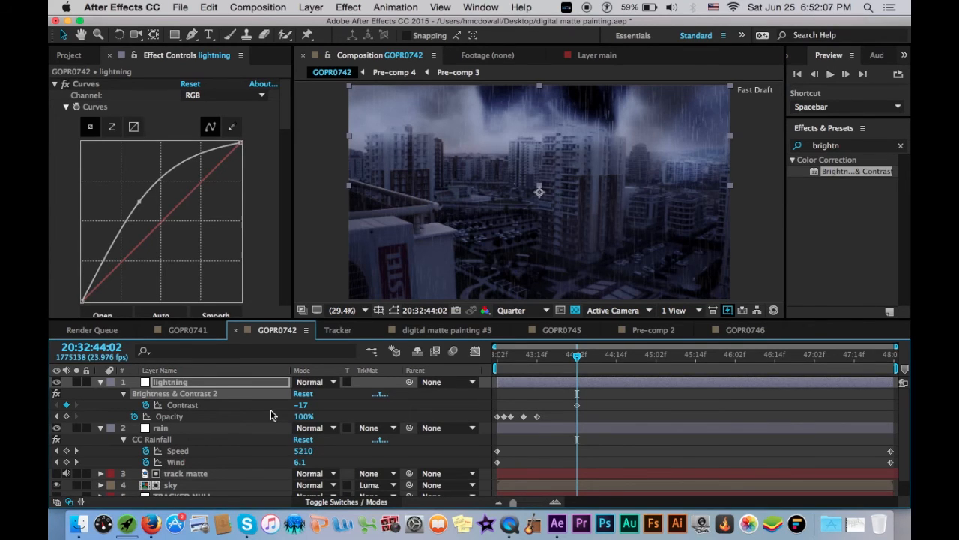
pyautogui.moveTo(558, 416); pyautogui.dragTo(494, 423)
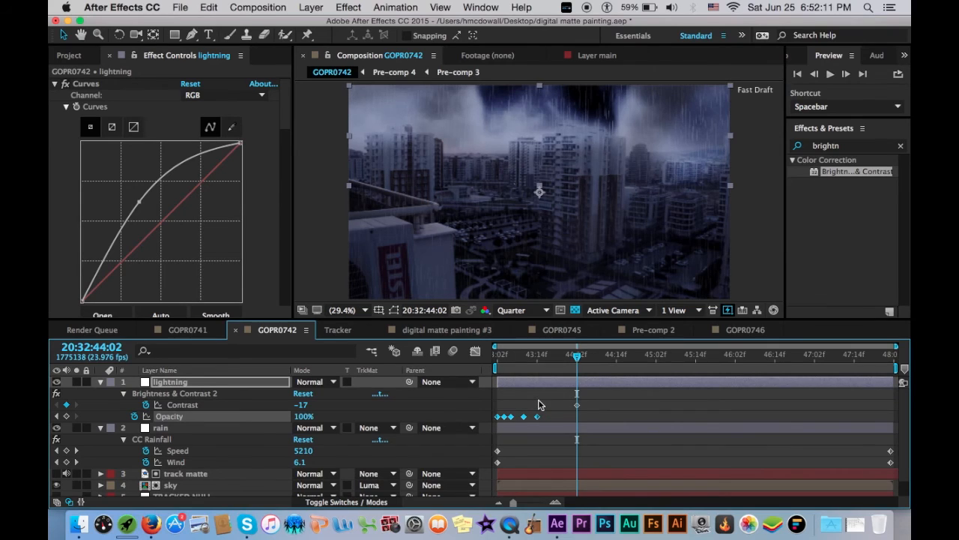
pyautogui.press('super+v')
# Keyframe the lightning layer's Opacity at 20% on 20:32:44:11 within the second flash.
pyautogui.click(589, 416)
pyautogui.click(603, 417)
pyautogui.click(606, 367)
pyautogui.click(300, 415)
pyautogui.write('20')
pyautogui.press('Return')
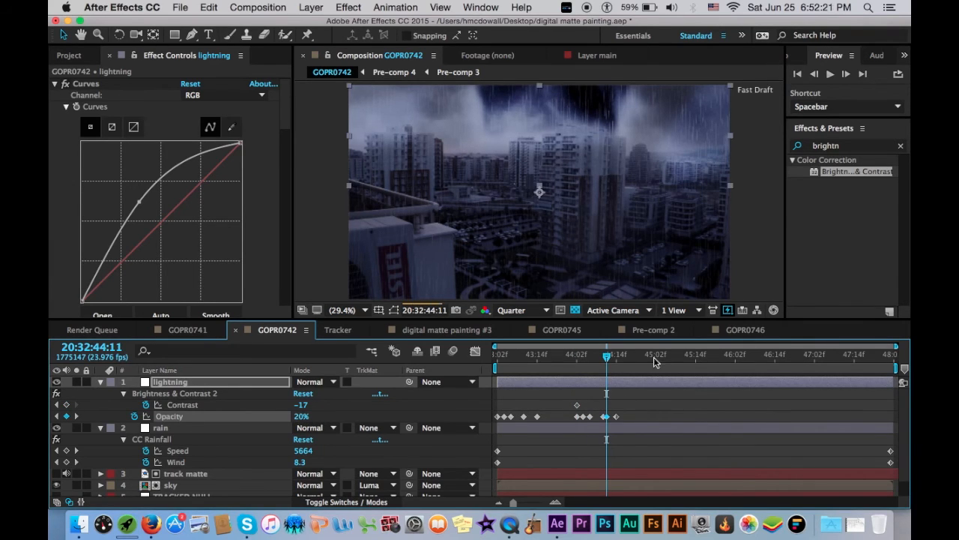
# Paste the lightning flash's Opacity keyframes at about 20:32:45:00, at 20:32:45:19 and at 20:32:47:04.
pyautogui.click(649, 358)
pyautogui.press('super+v')
pyautogui.click(713, 358)
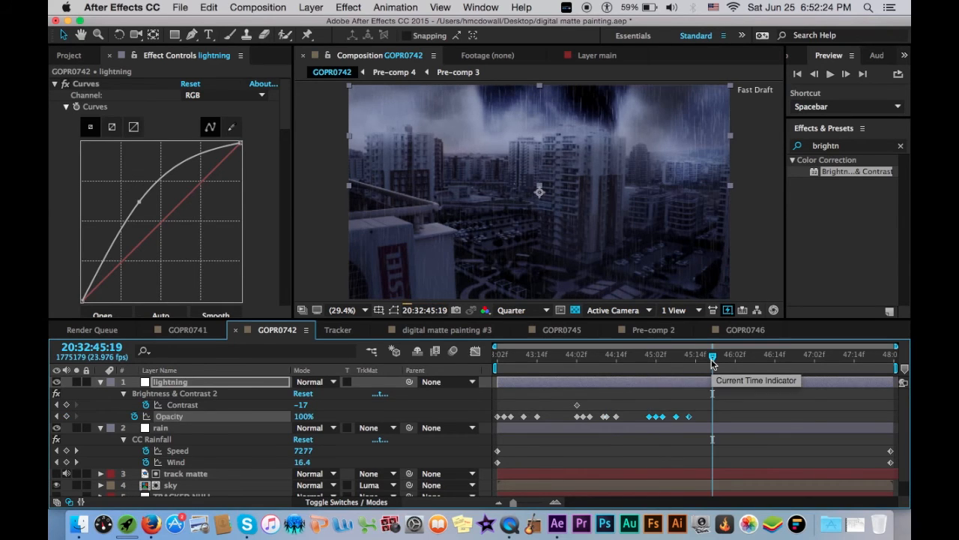
pyautogui.press('super+v')
pyautogui.click(755, 358)
pyautogui.click(788, 358)
pyautogui.click(820, 358)
pyautogui.press('super+v')
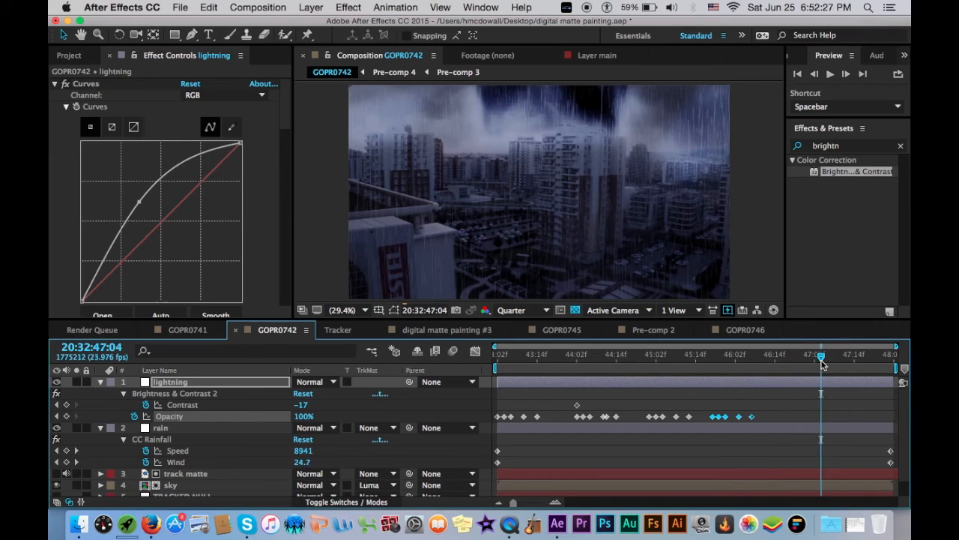
# Paste the Opacity keyframes at 20:32:46:18 and remove all of the pasted ones except the first.
pyautogui.click(788, 358)
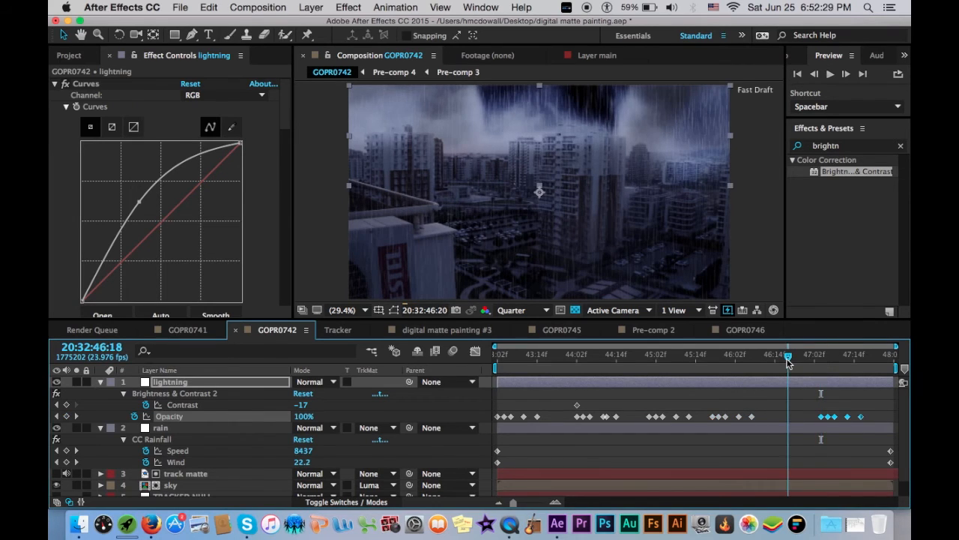
pyautogui.press('super+v')
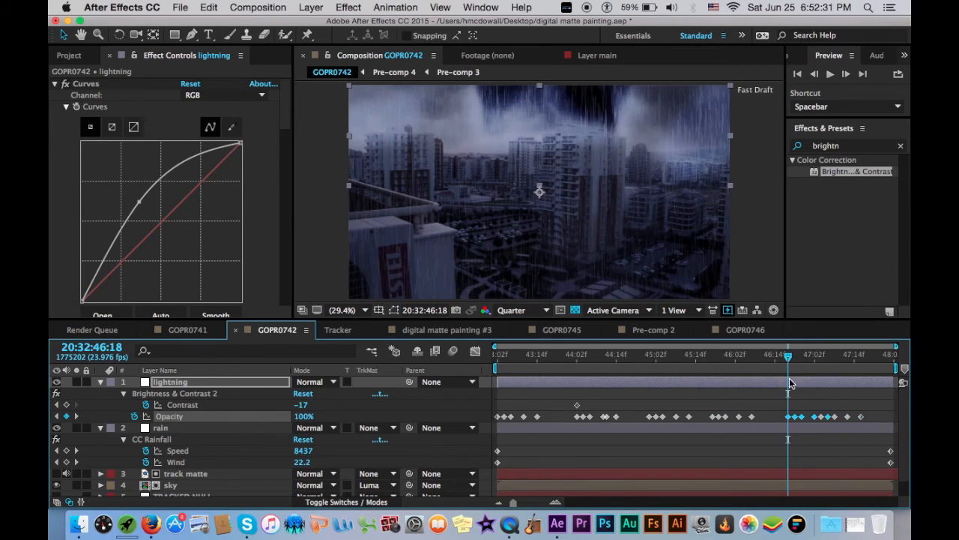
pyautogui.click(801, 416)
pyautogui.moveTo(806, 418)
pyautogui.mouseDown()
pyautogui.moveTo(796, 417)
pyautogui.moveTo(814, 420)
pyautogui.mouseUp()
pyautogui.click(790, 421)
# Paste the lightning flash's Opacity keyframes at 20:32:47:23 and spot-check the flashes at earlier frames.
pyautogui.click(884, 362)
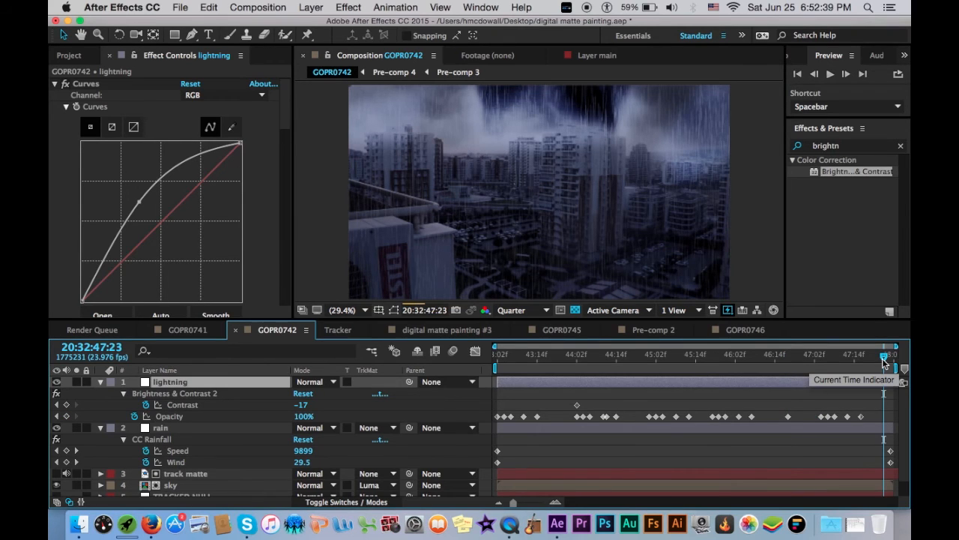
pyautogui.press('super+v')
pyautogui.click(842, 358)
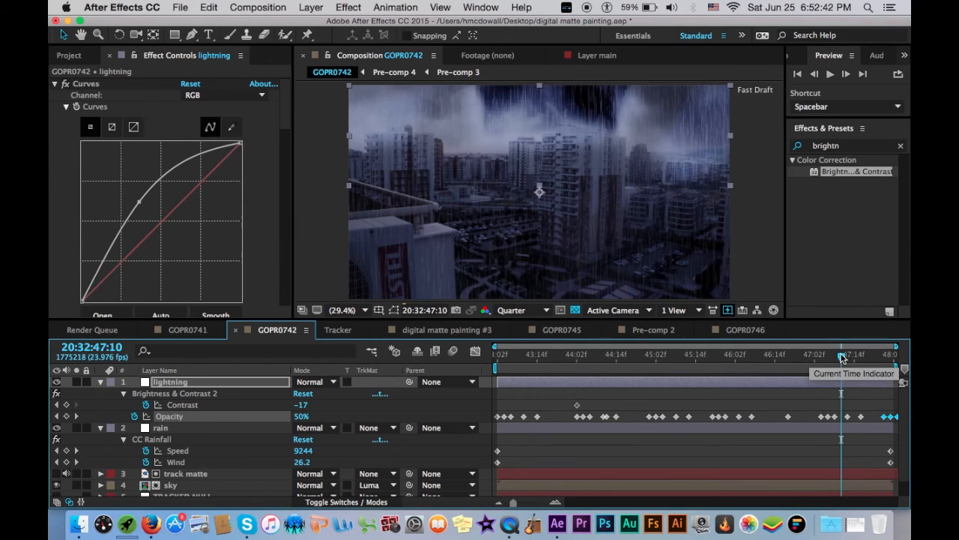
pyautogui.click(802, 357)
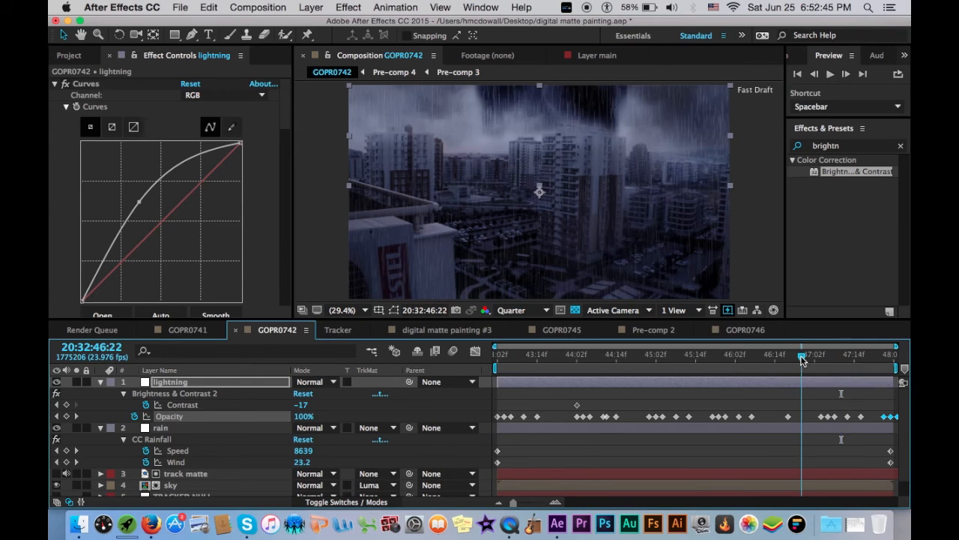
pyautogui.click(742, 357)
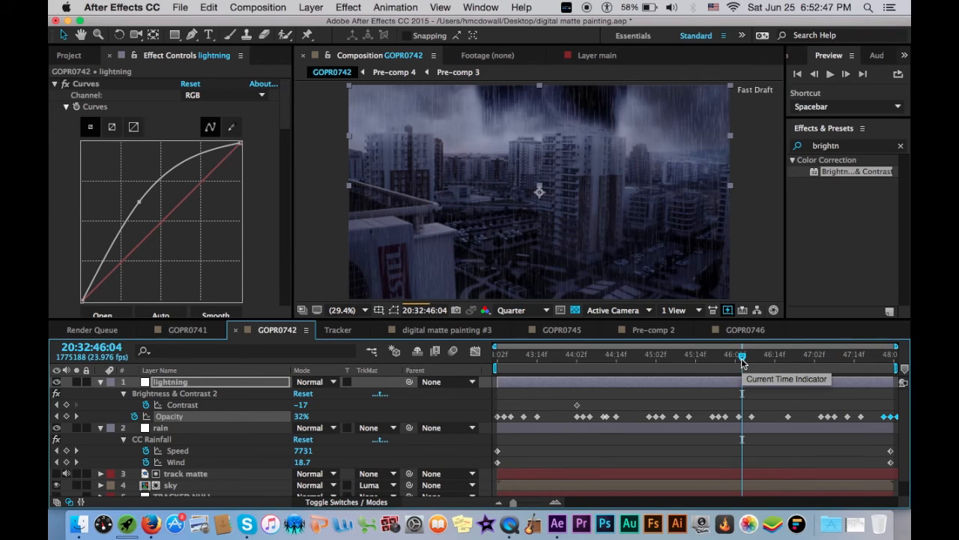
pyautogui.click(702, 358)
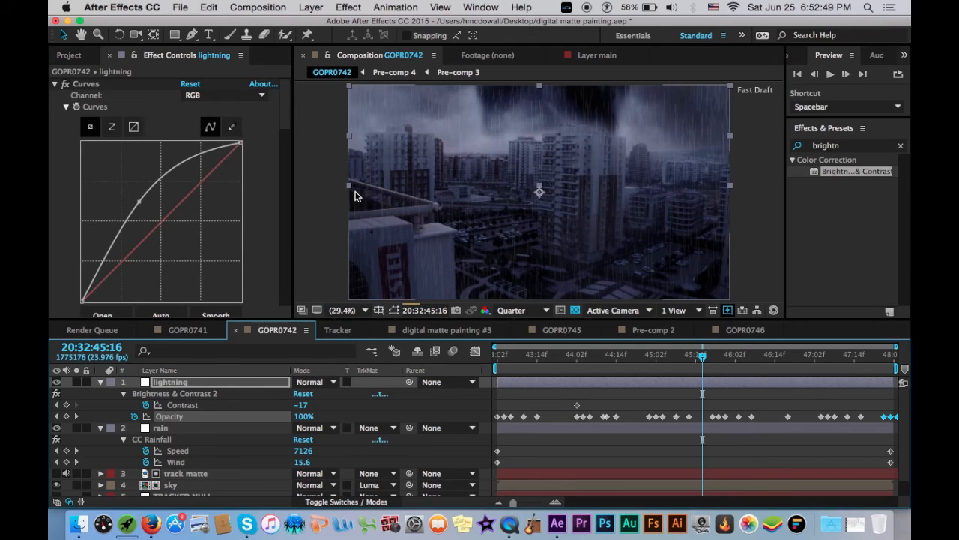
# Open the digital matte painting #3 composition, fit its preview, and examine the city image and footage layers up to 0;00;06;01.
pyautogui.click(464, 335)
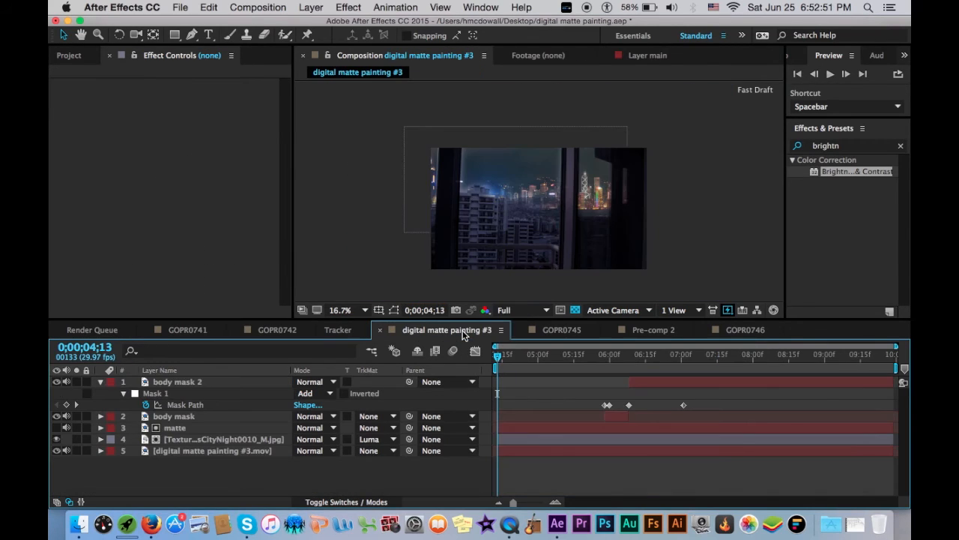
pyautogui.click(327, 310)
pyautogui.click(333, 295)
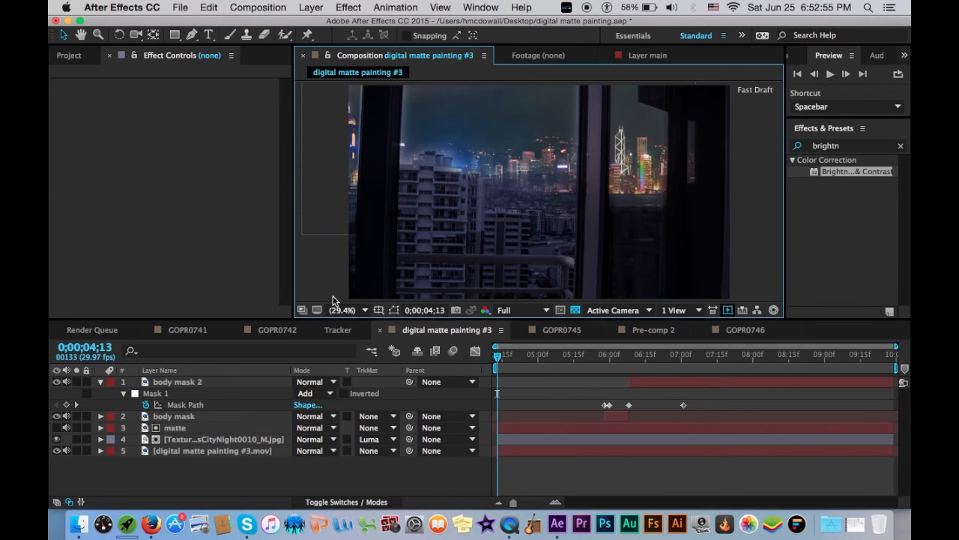
pyautogui.click(263, 439)
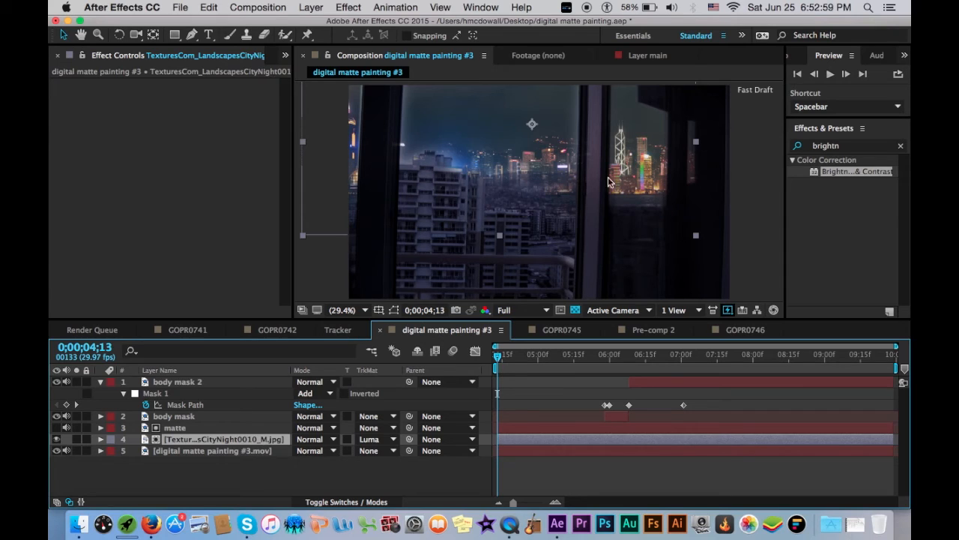
pyautogui.click(157, 450)
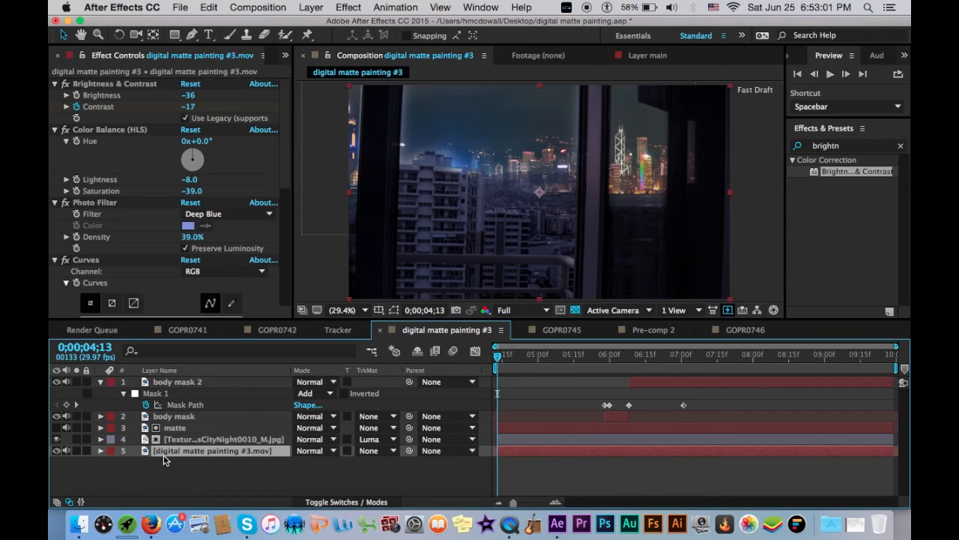
pyautogui.moveTo(600, 356); pyautogui.dragTo(613, 370)
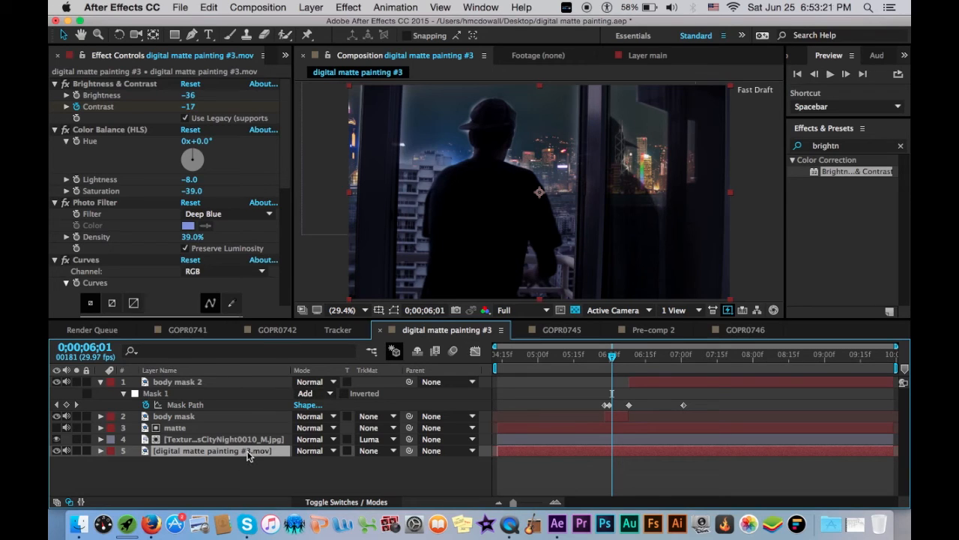
# Examine the body mask and matte layers and the masks on the city night texture layer, leaving that layer collapsed.
pyautogui.click(268, 416)
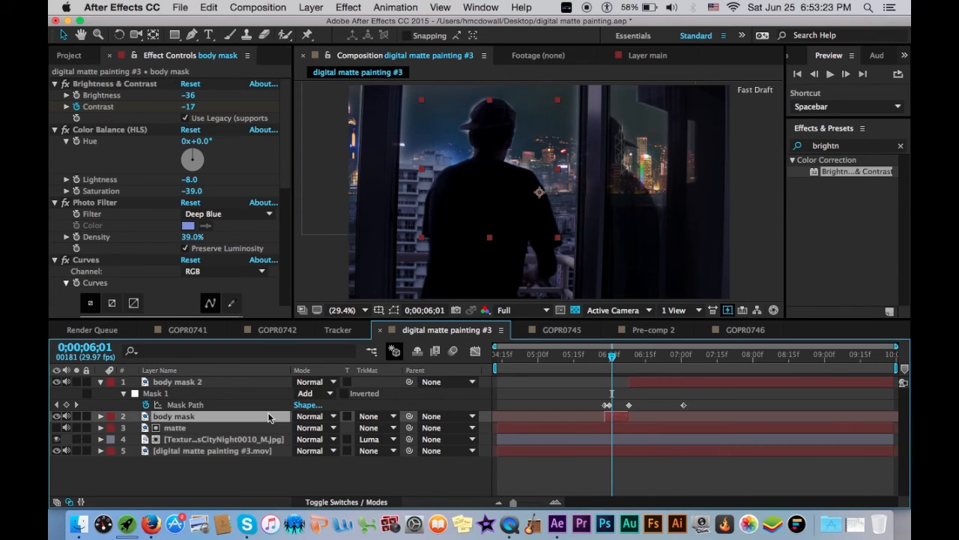
pyautogui.click(231, 429)
pyautogui.click(234, 440)
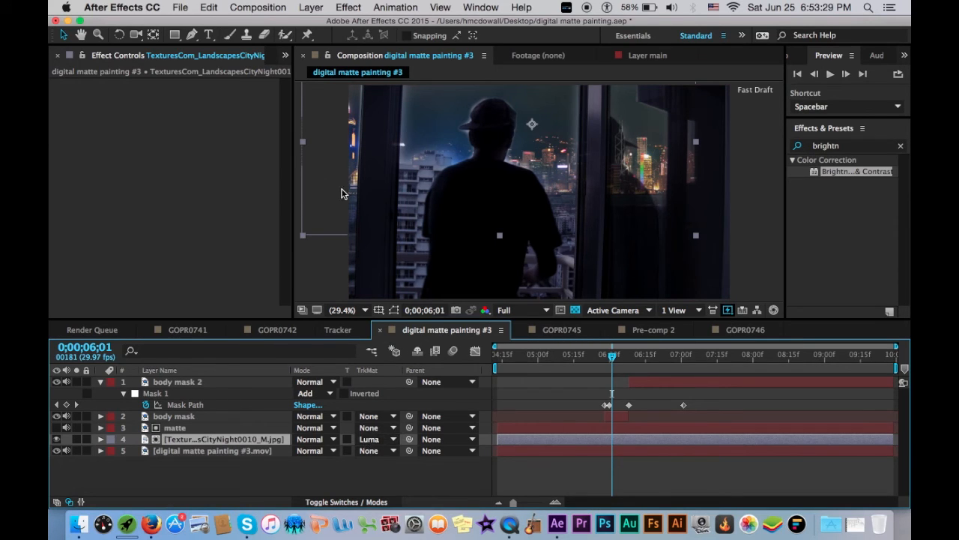
pyautogui.press('m')
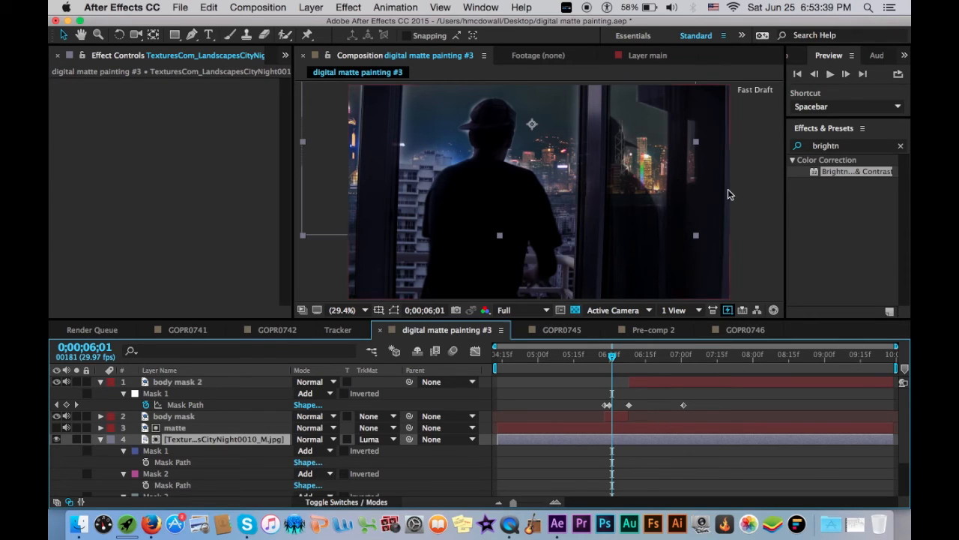
pyautogui.scroll(-2, 257, 424)
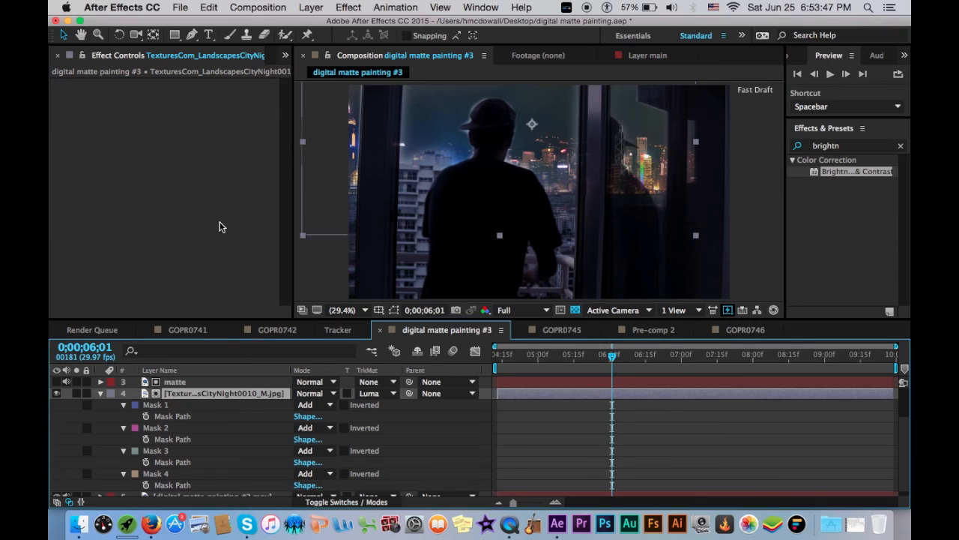
pyautogui.click(101, 392)
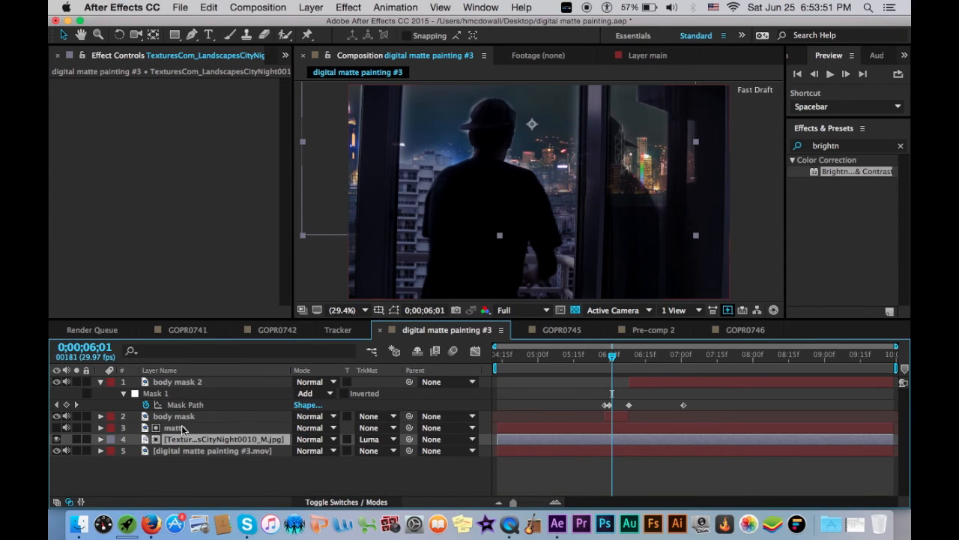
# Review the digital matte painting #3.mov layer's effects, the city night texture layer and the body mask 2 layer.
pyautogui.click(182, 451)
pyautogui.scroll(-10, 96, 85)
pyautogui.scroll(10, 96, 85)
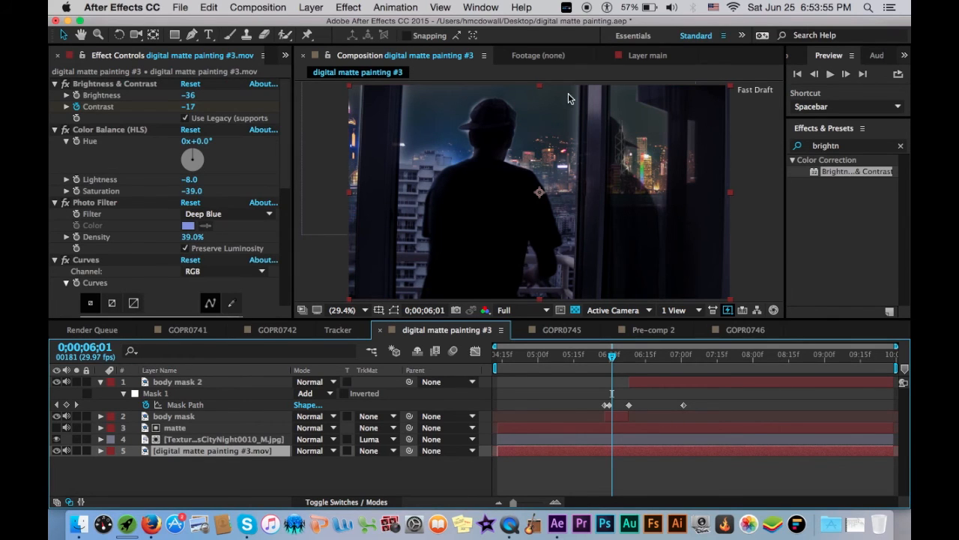
pyautogui.click(201, 439)
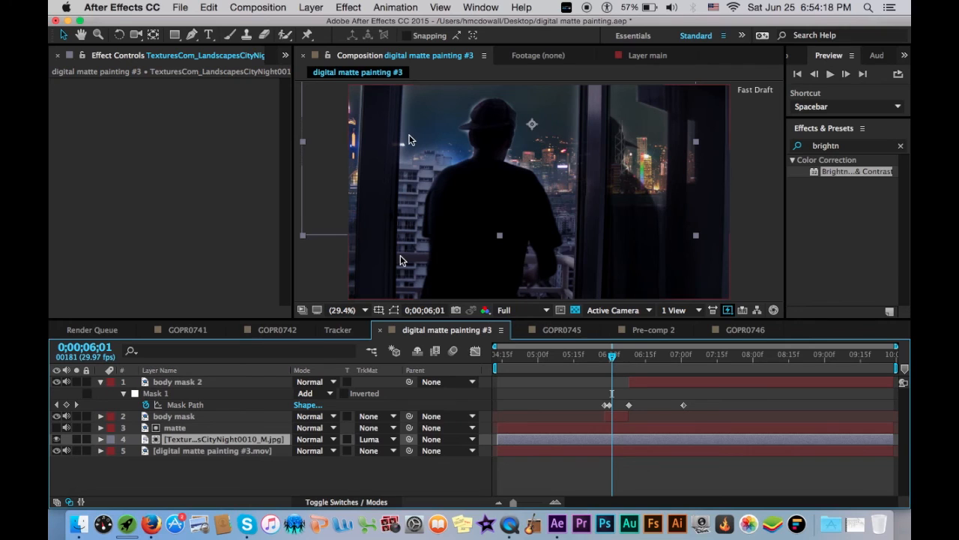
pyautogui.click(255, 386)
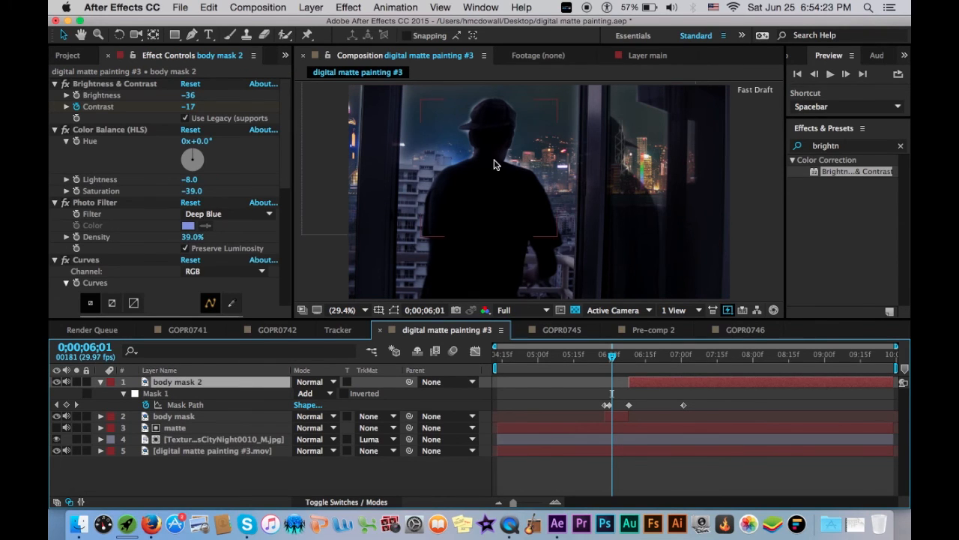
# Examine frame by frame where the body mask layer starts and where body mask 2 takes over from it.
pyautogui.click(619, 417)
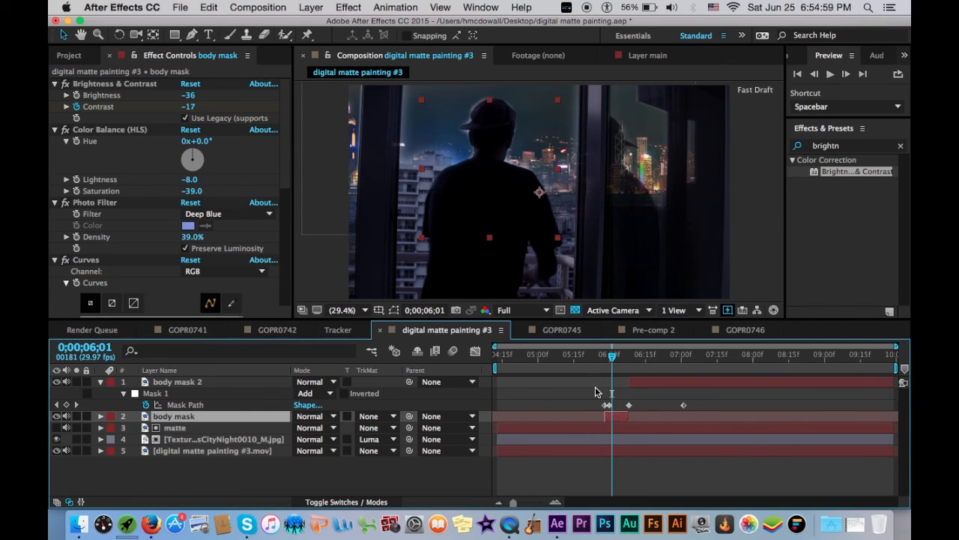
pyautogui.moveTo(515, 503); pyautogui.dragTo(632, 505)
pyautogui.moveTo(515, 503); pyautogui.dragTo(542, 504)
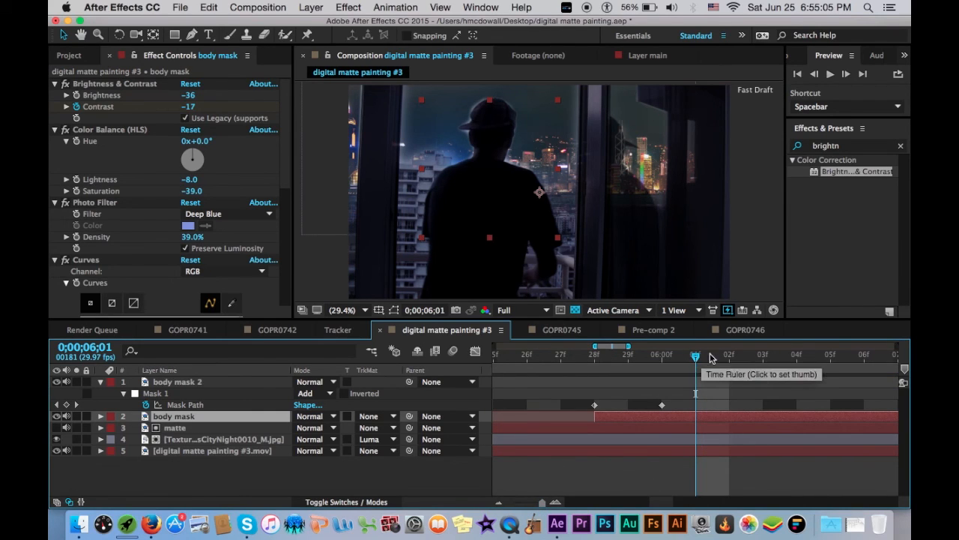
pyautogui.hscroll(5, 760, 361)
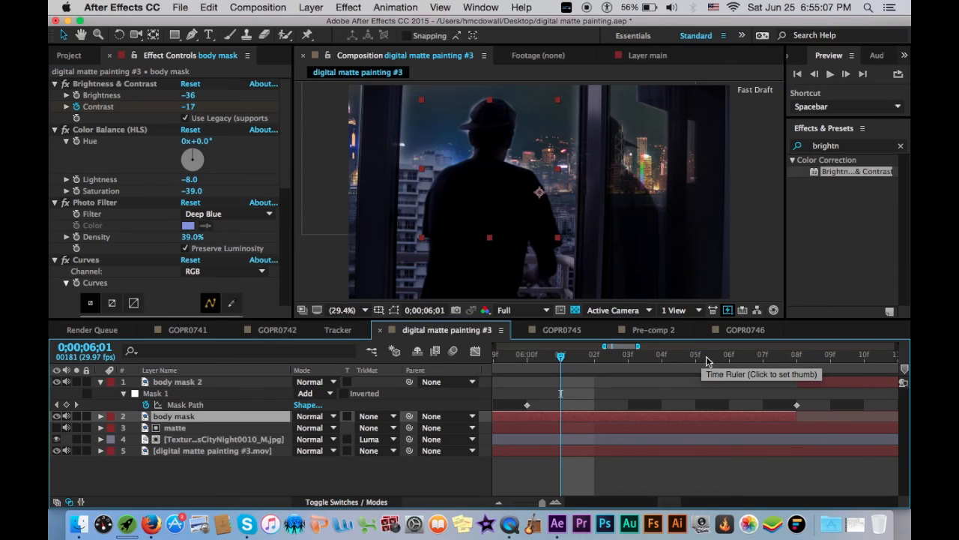
pyautogui.hscroll(4, 755, 455)
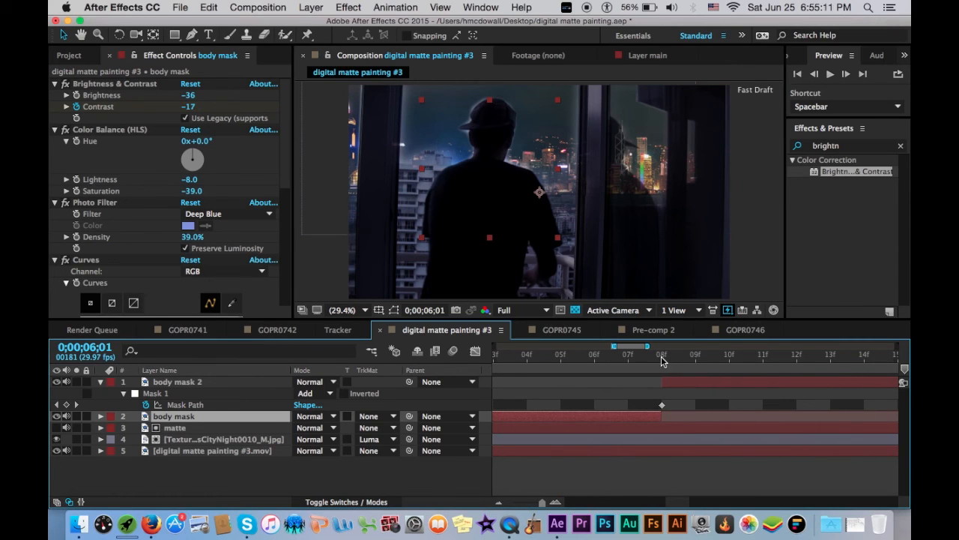
pyautogui.moveTo(542, 502); pyautogui.dragTo(512, 502)
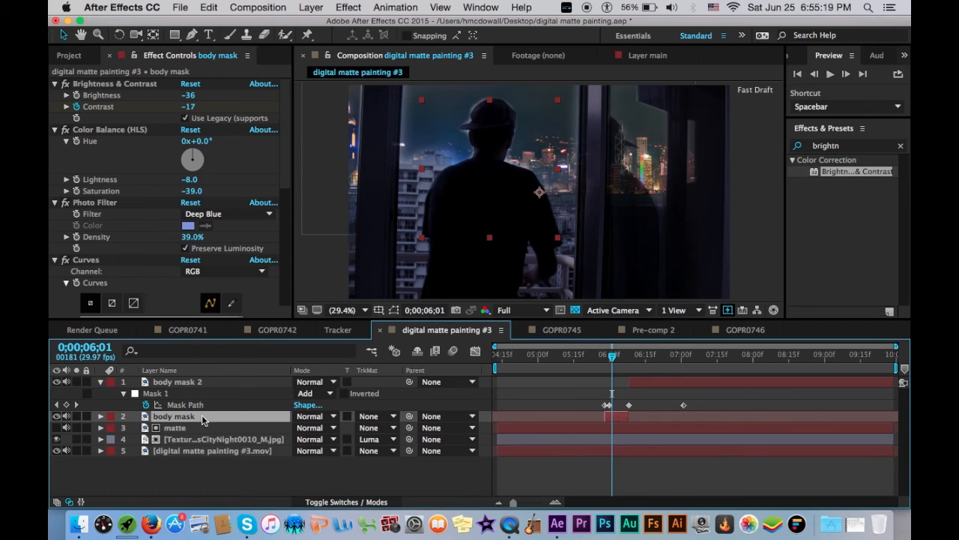
# Switch to Firefox, open textures.com from the bookmarks and look over its search field and texture categories.
pyautogui.click(150, 532)
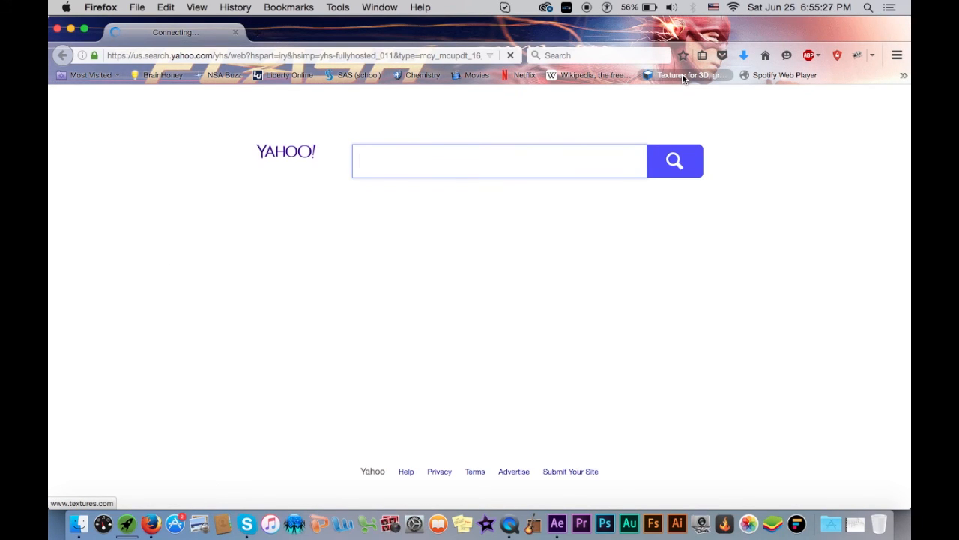
pyautogui.click(682, 75)
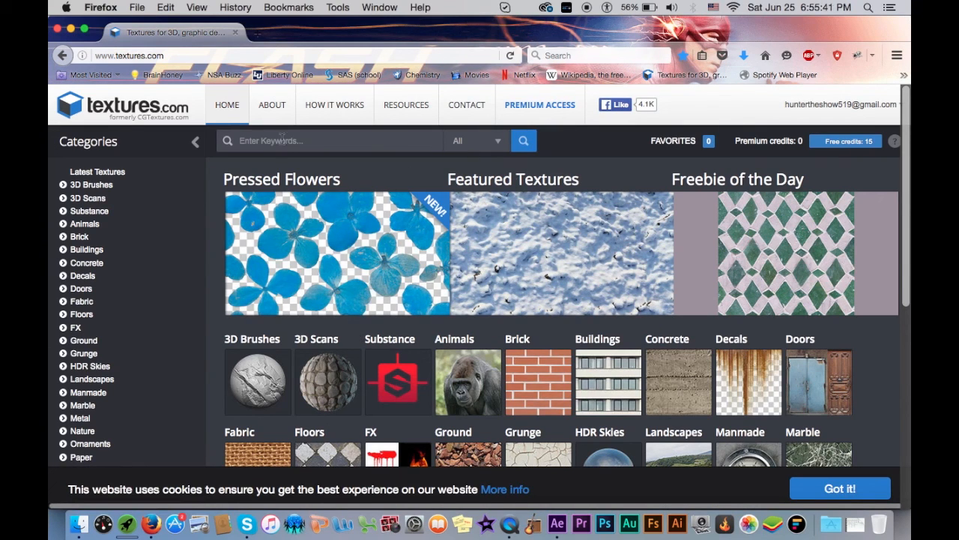
pyautogui.click(248, 146)
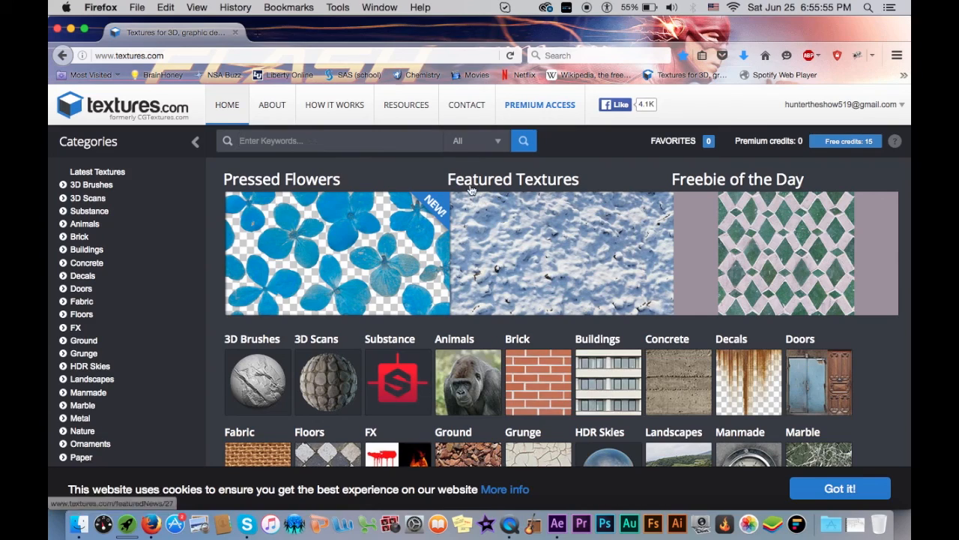
pyautogui.scroll(-10, 469, 307)
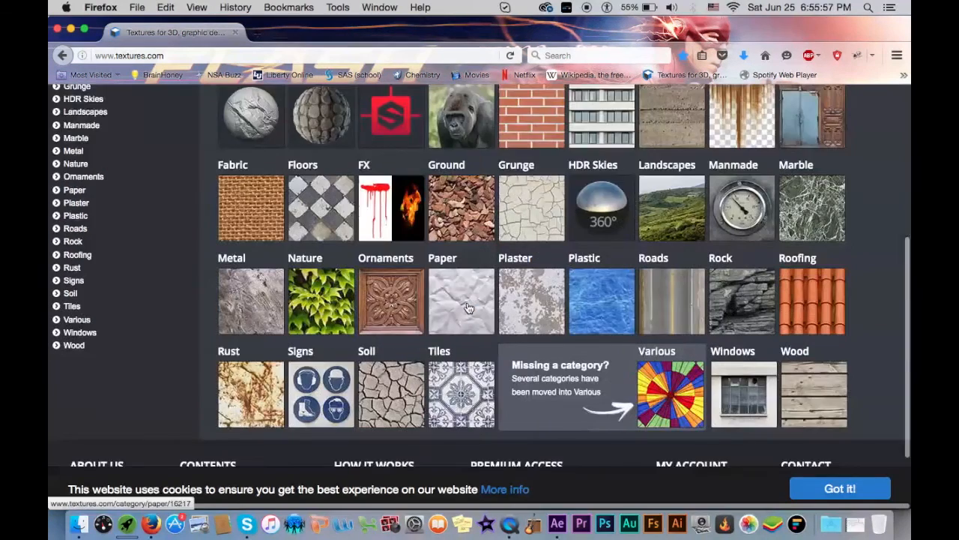
pyautogui.scroll(10, 468, 307)
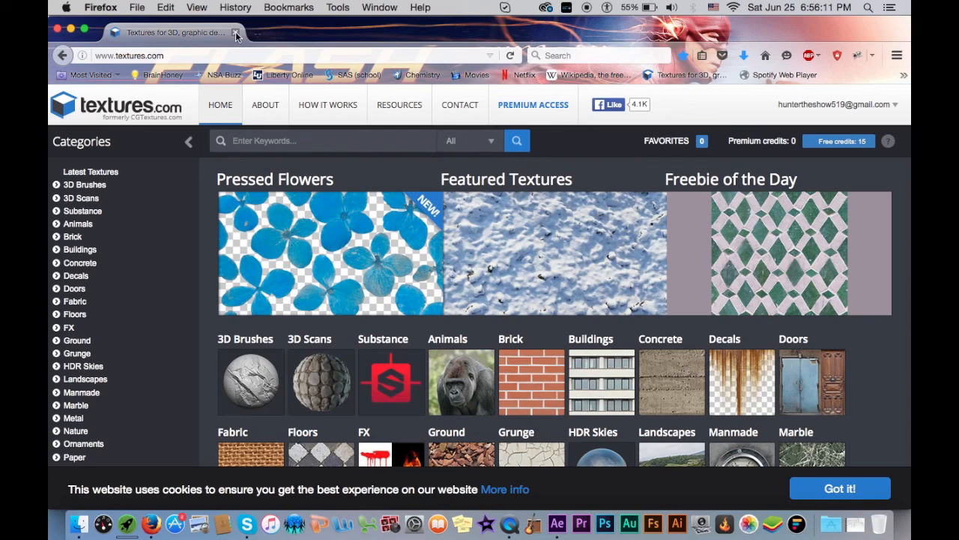
pyautogui.moveTo(205, 57); pyautogui.dragTo(80, 54)
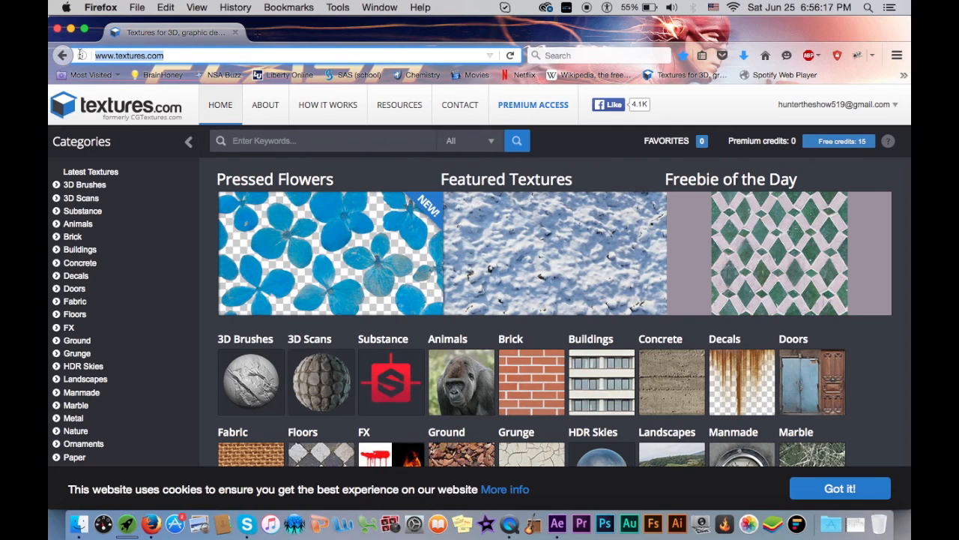
pyautogui.moveTo(189, 54); pyautogui.dragTo(96, 51)
pyautogui.click(164, 59)
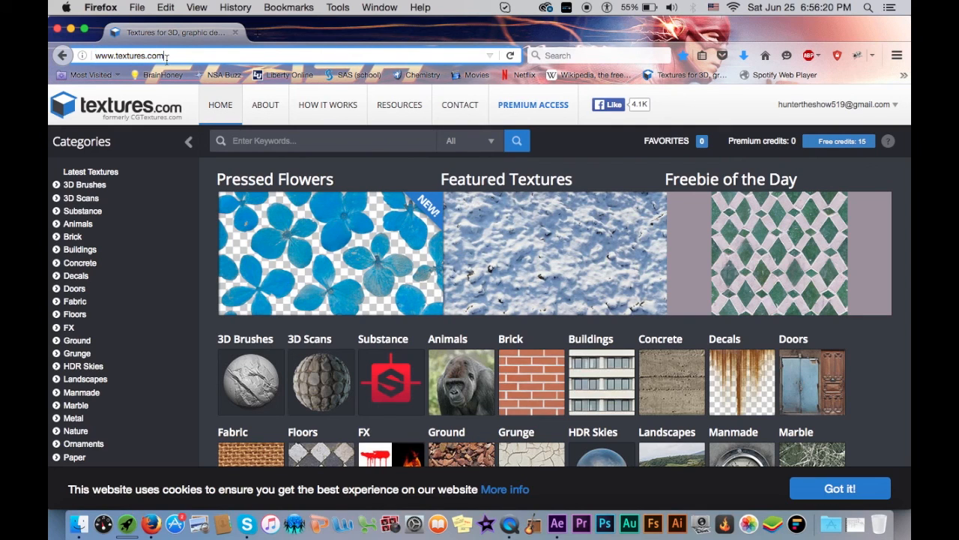
pyautogui.click(236, 35)
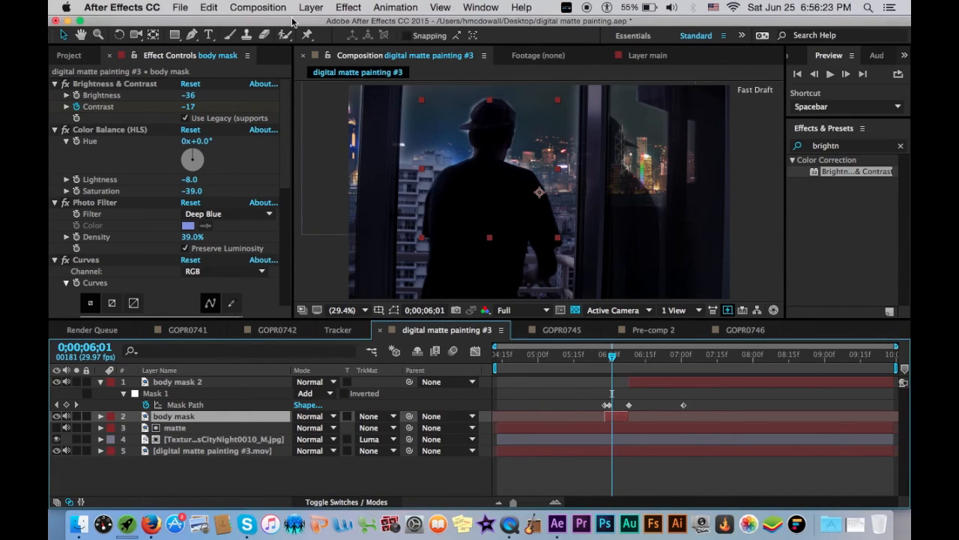